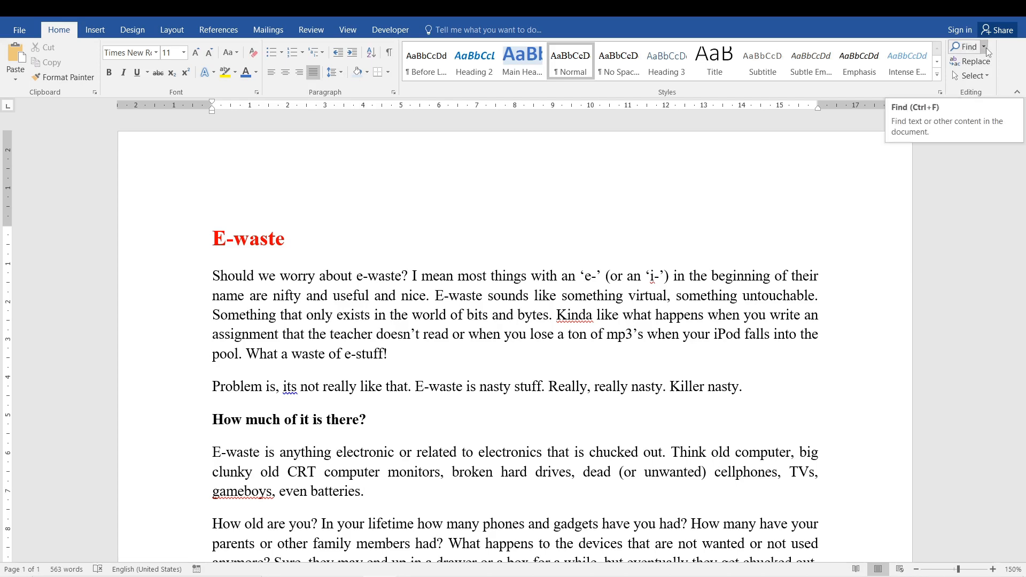
click(984, 47)
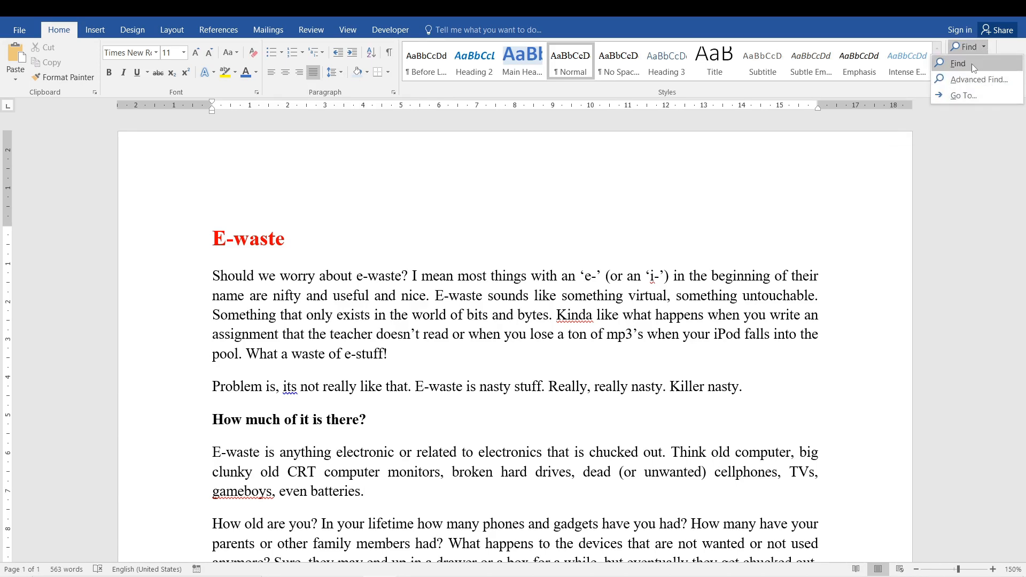
click(978, 80)
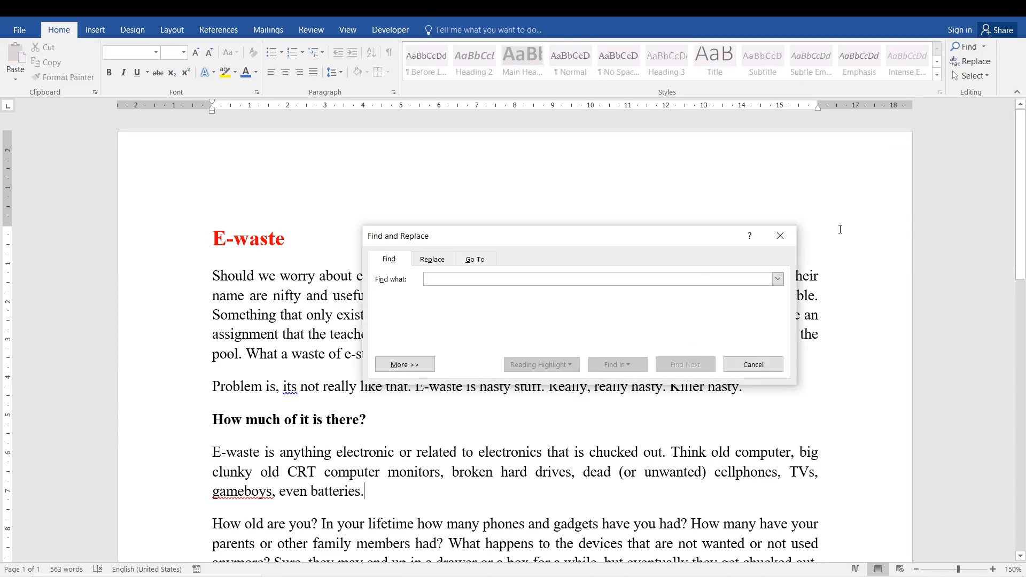
click(780, 235)
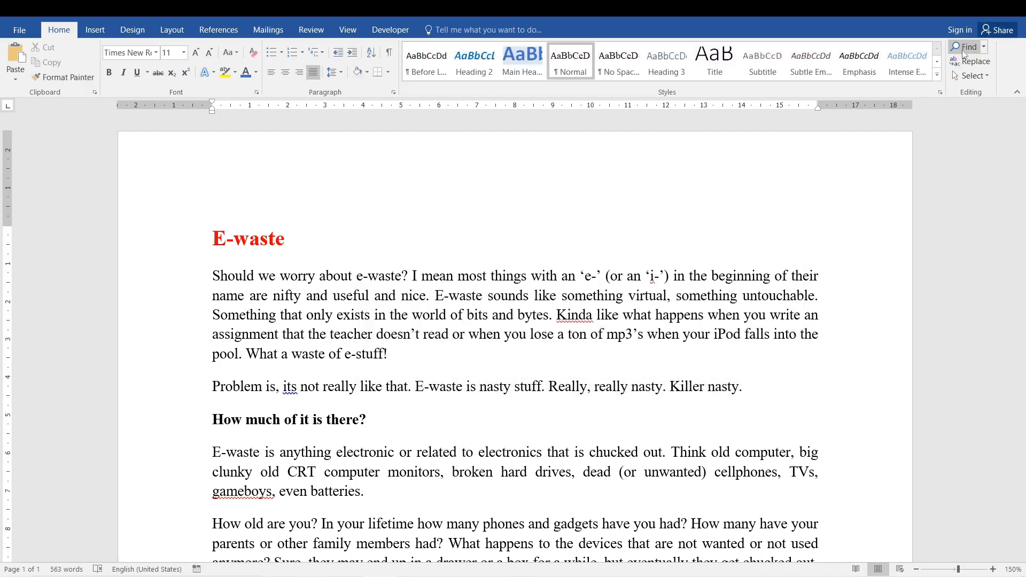
- Open the Navigation pane and search the document for "mercury"
click(979, 49)
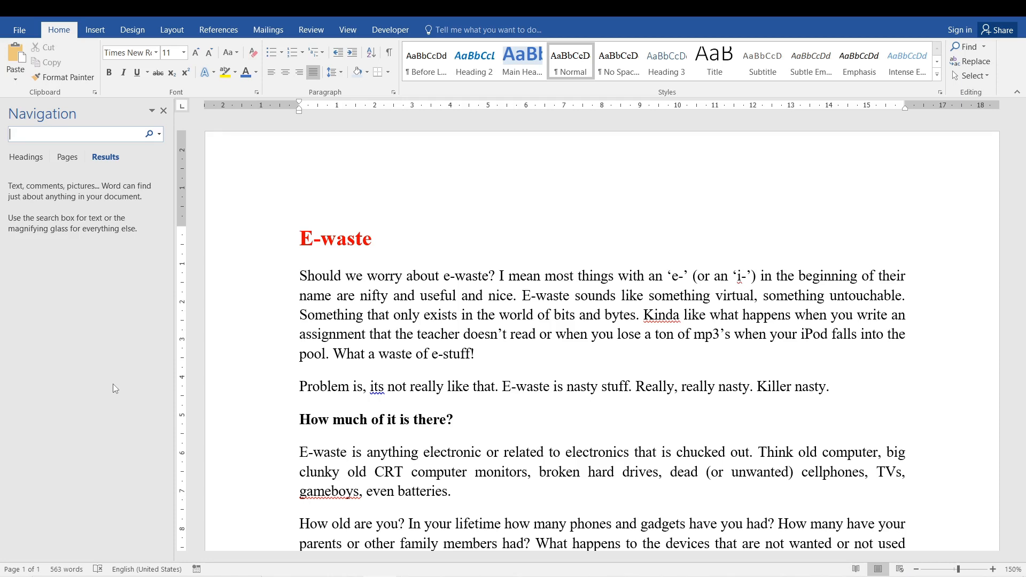
click(323, 253)
click(37, 132)
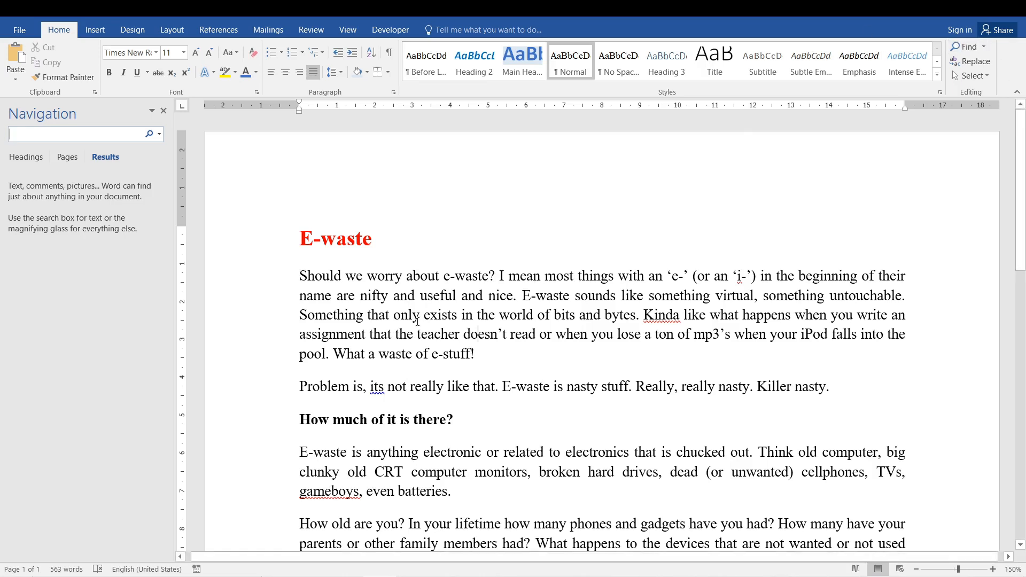
text(mercury)
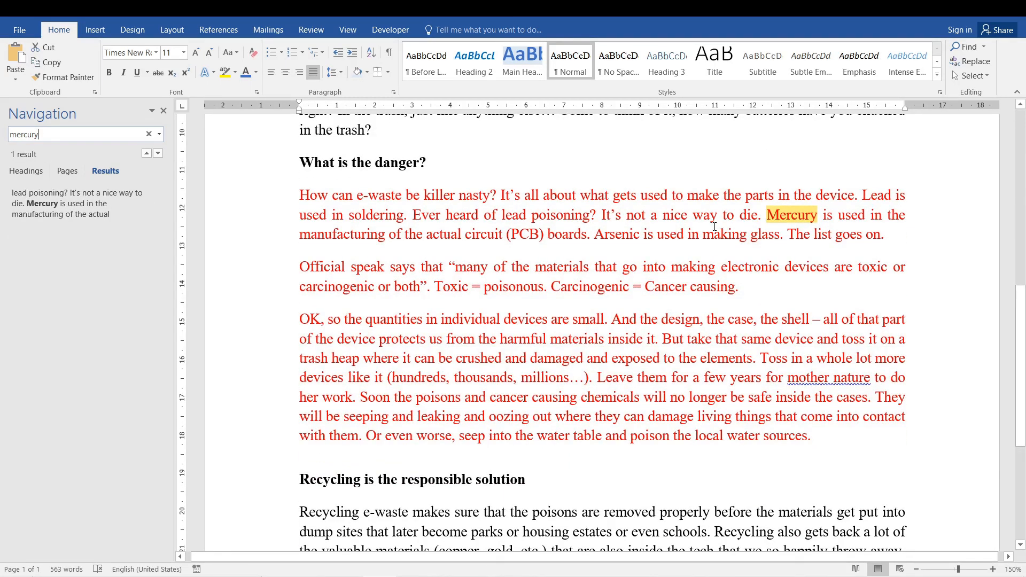
double_click(773, 216)
drag(773, 217, 795, 216)
drag(298, 235, 588, 236)
click(590, 236)
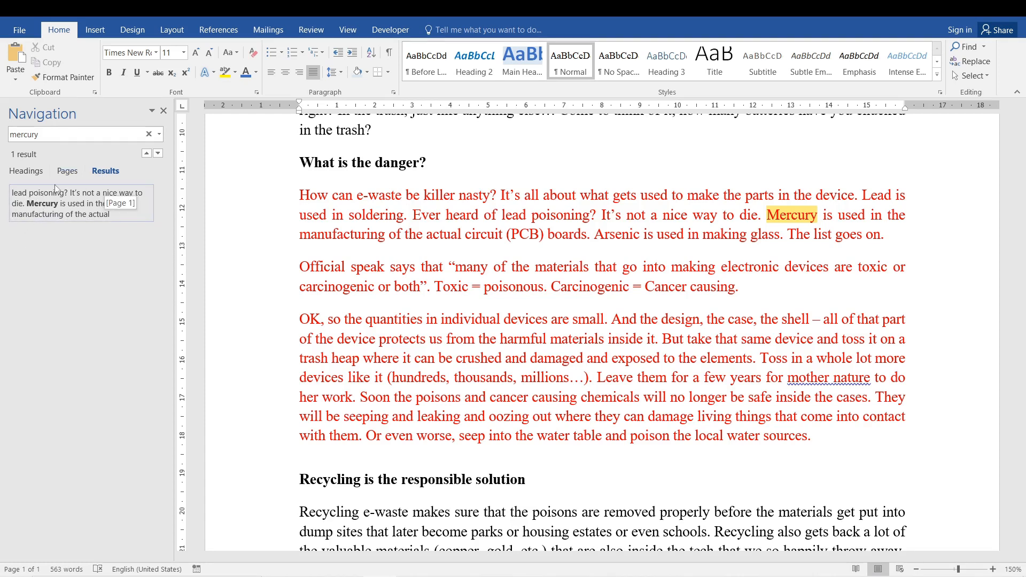
- Search the document for "and" instead of "mercury"
click(91, 135)
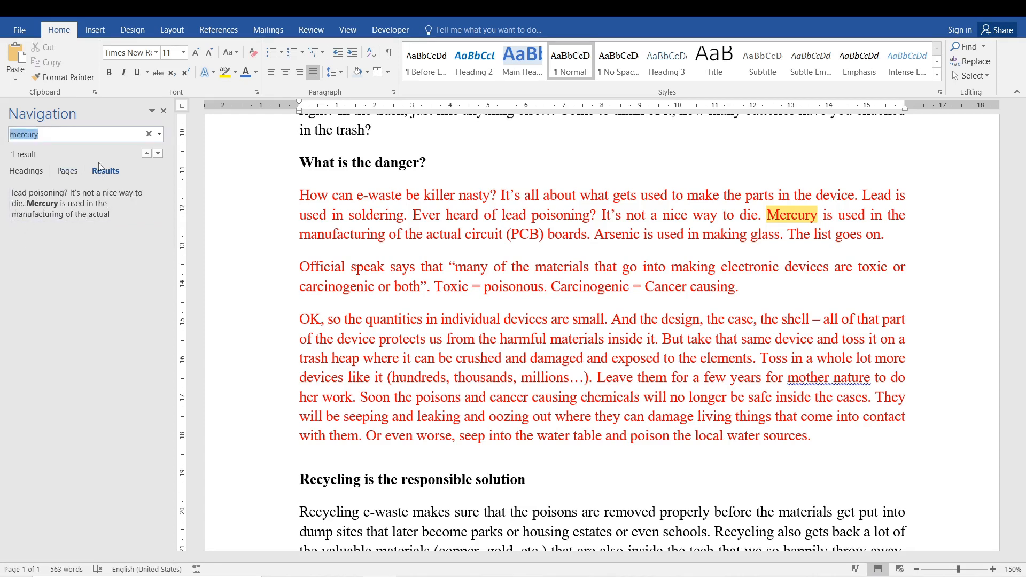
text(and)
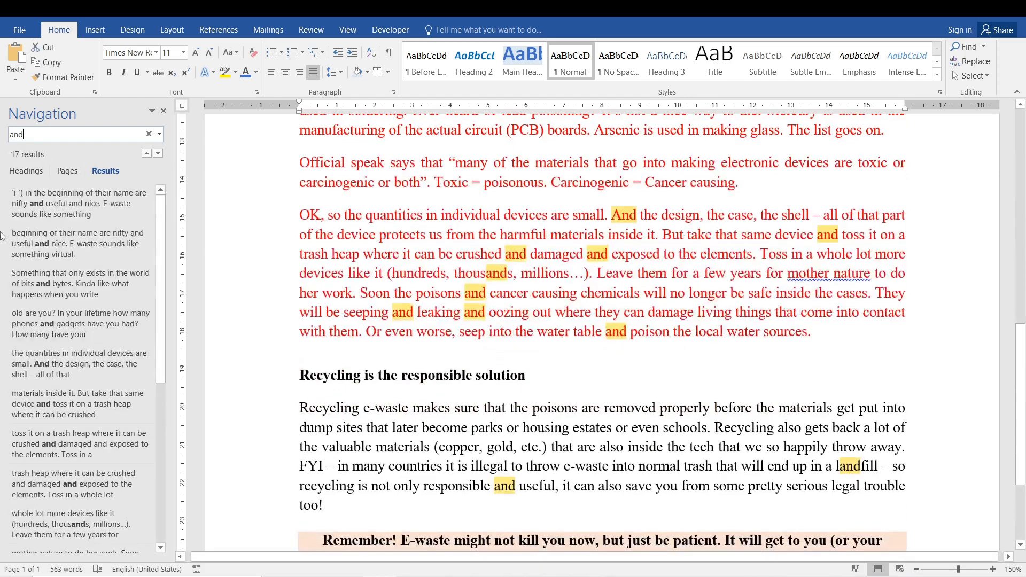
drag(160, 230, 200, 191)
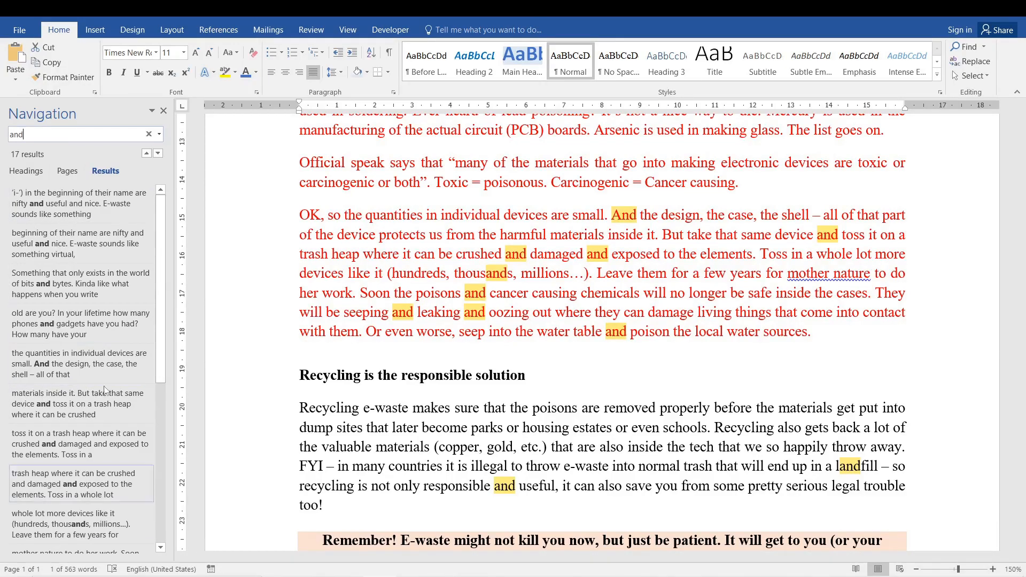
- Jump to several "and" matches, ending with the first, and view the search by page and by heading
click(81, 321)
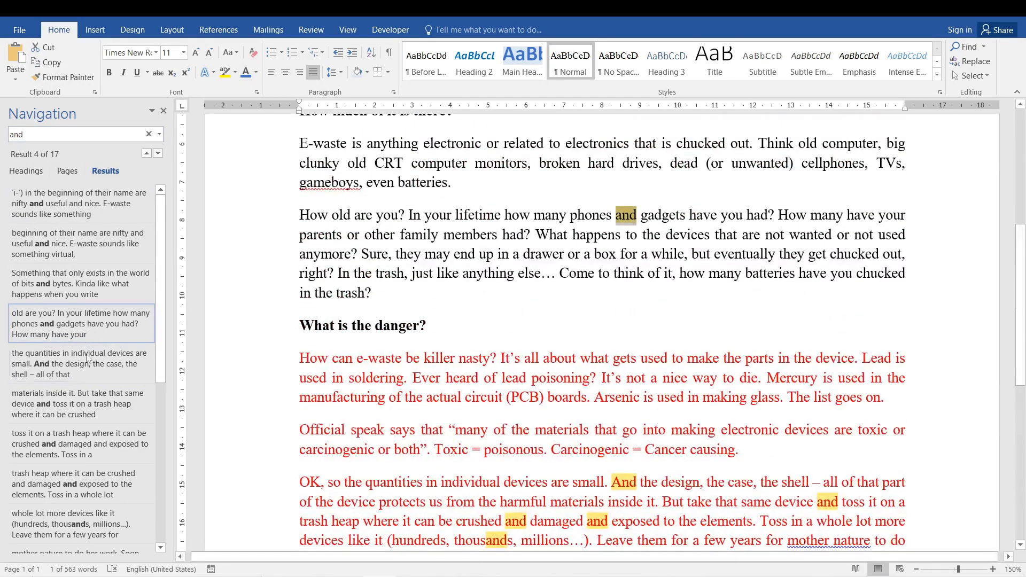
click(88, 455)
click(88, 525)
click(86, 205)
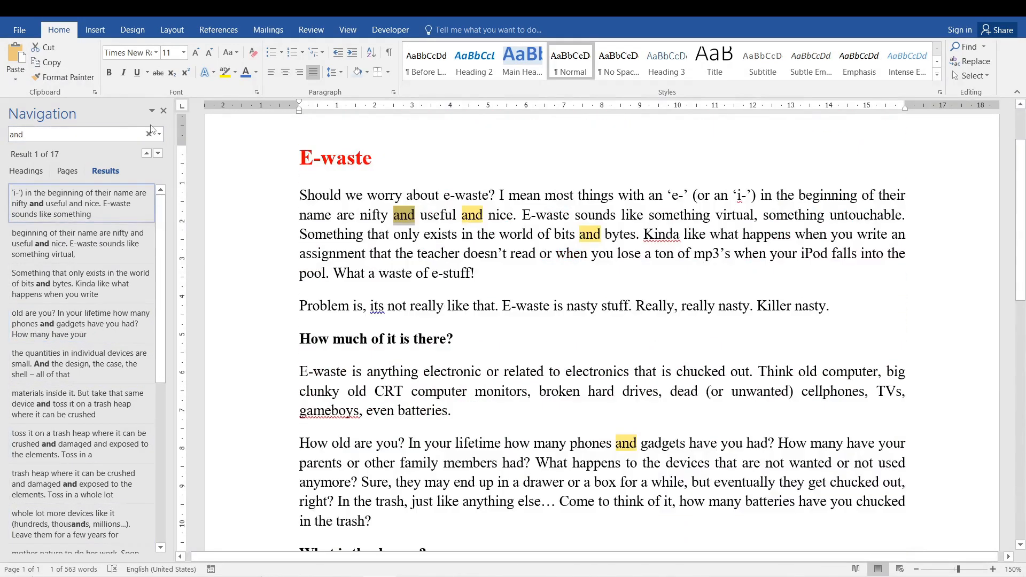
click(67, 171)
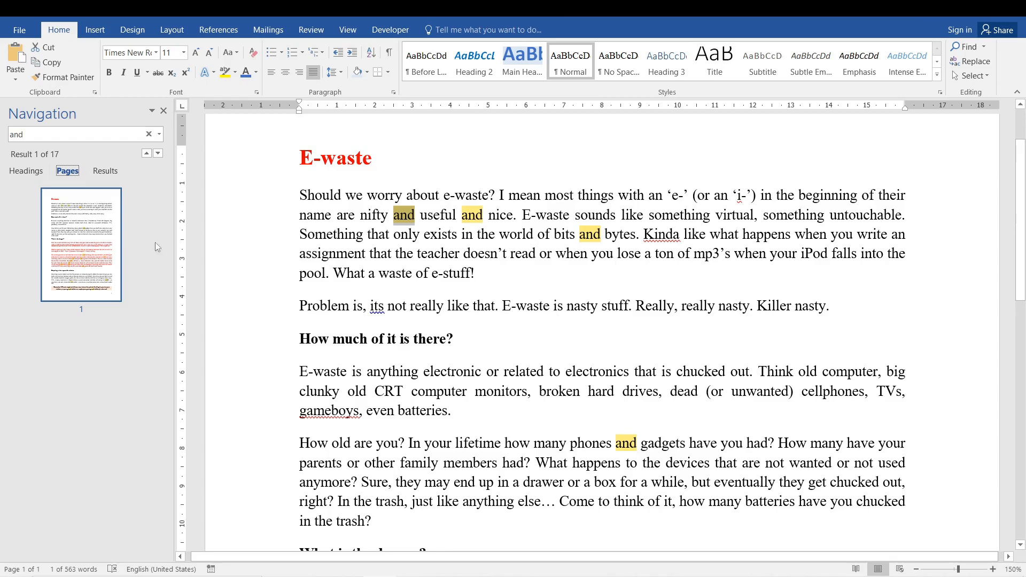
click(26, 172)
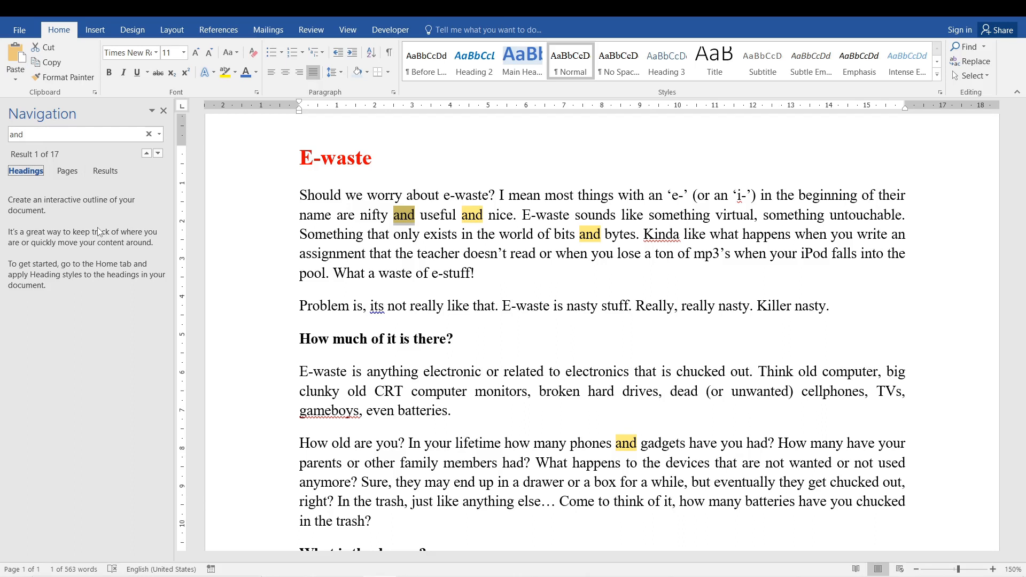
- Search the document for "E" and compare the Pages, Results and Headings views of the search
click(42, 134)
text(E)
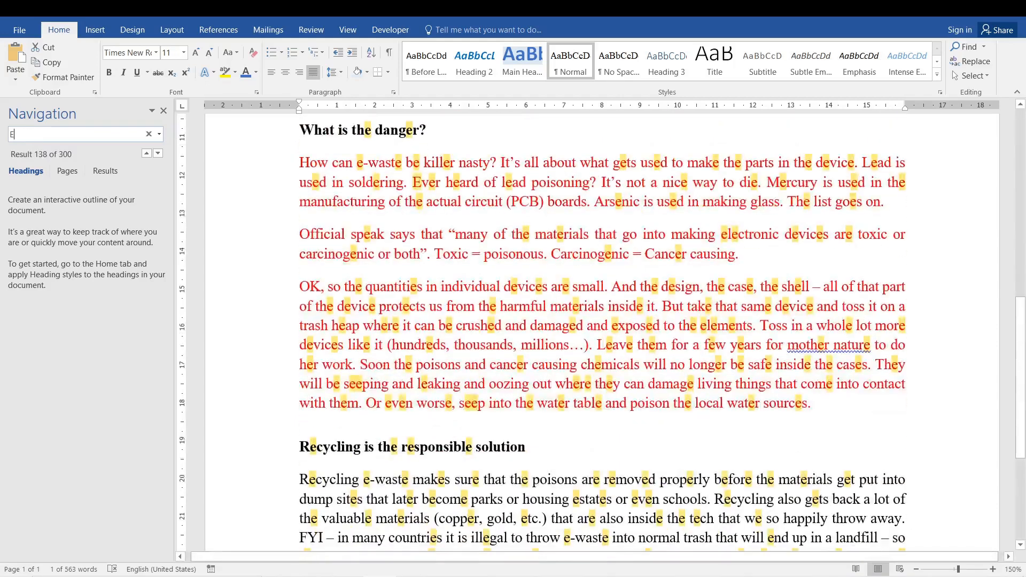
click(68, 172)
click(117, 175)
click(33, 175)
click(110, 177)
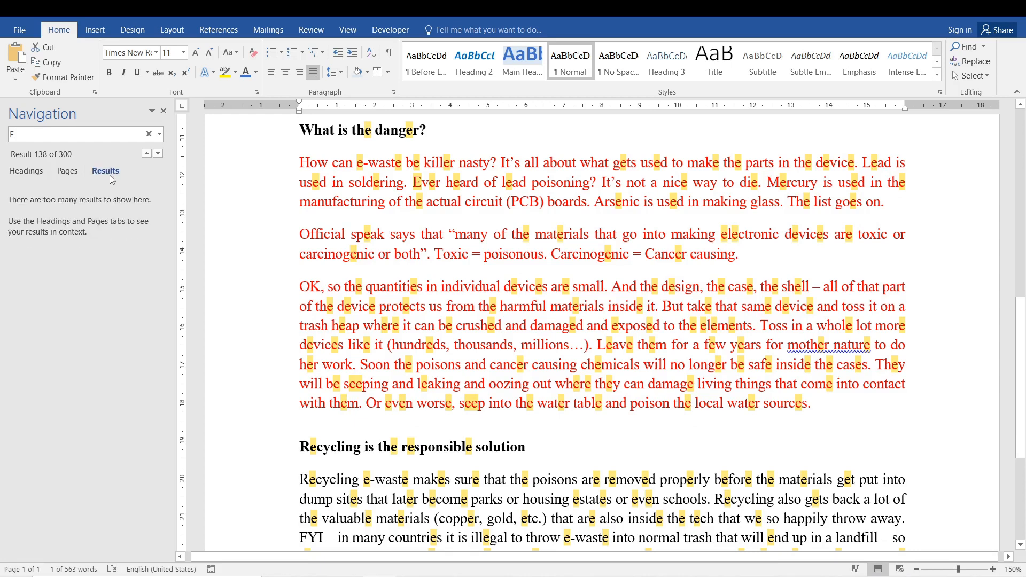
click(24, 174)
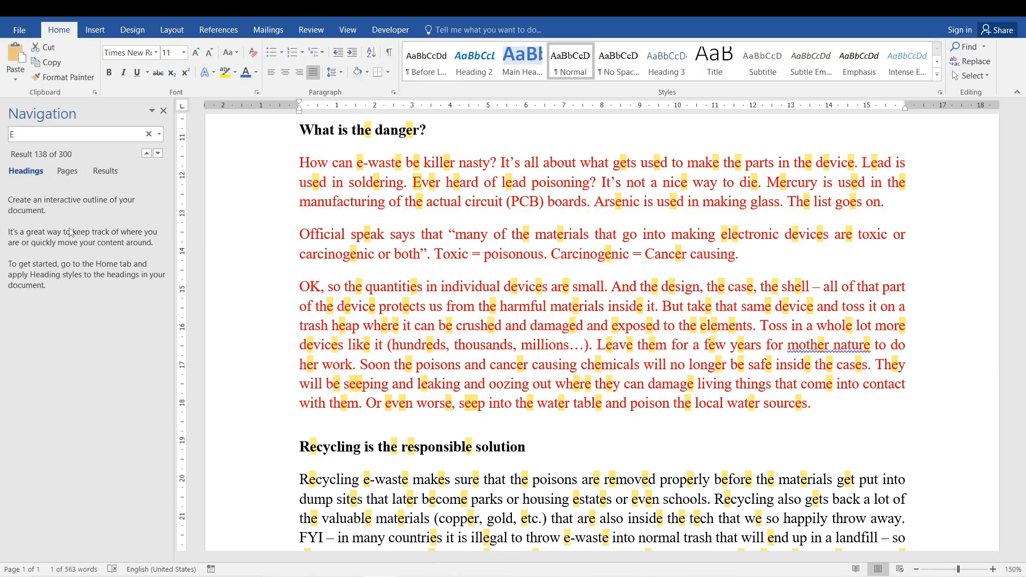
- Extend the search term to "E-waste" and go backwards through the matches to the title
text(-waste)
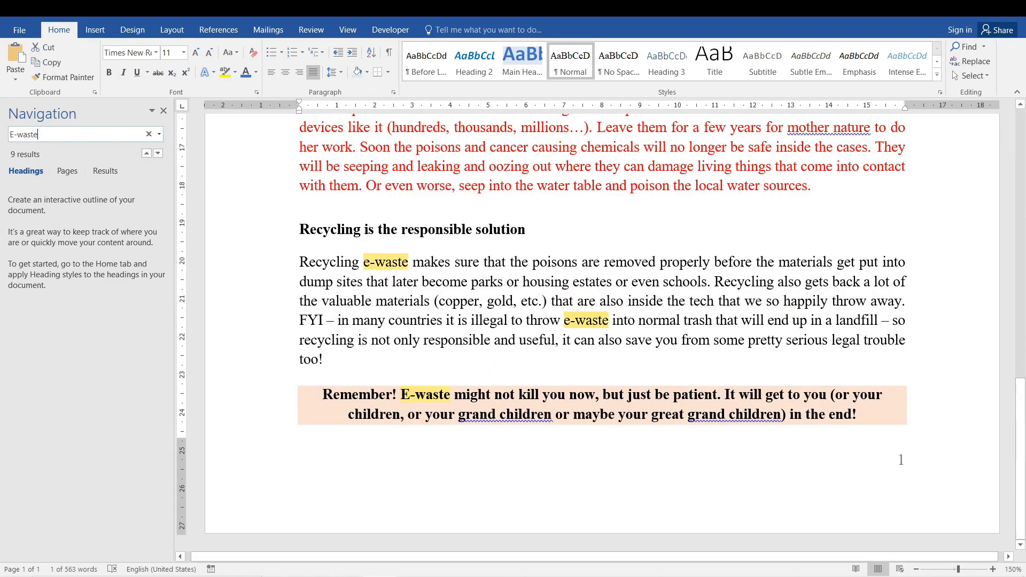
click(146, 153)
click(145, 154)
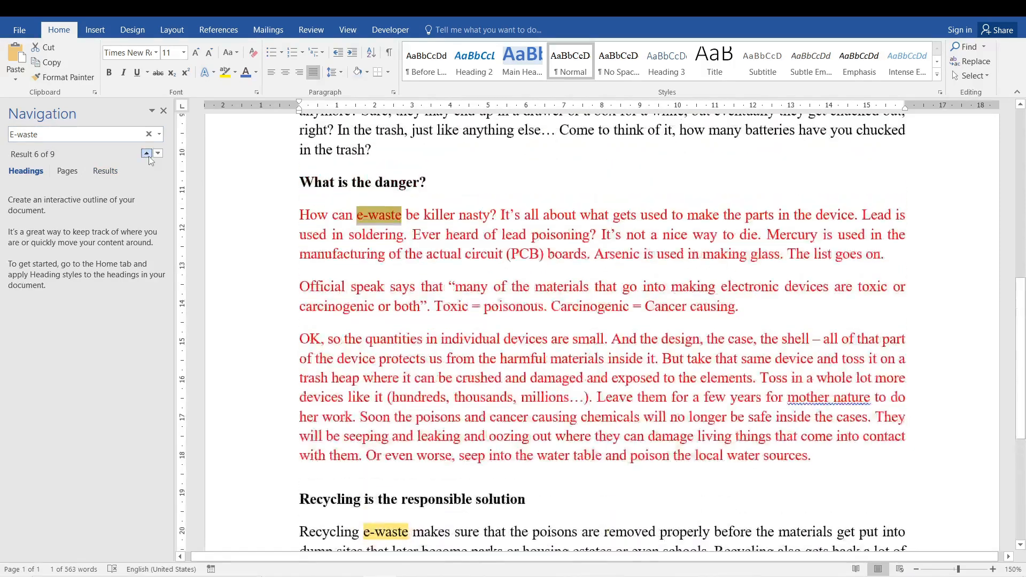
click(146, 153)
click(146, 153)
click(146, 153)
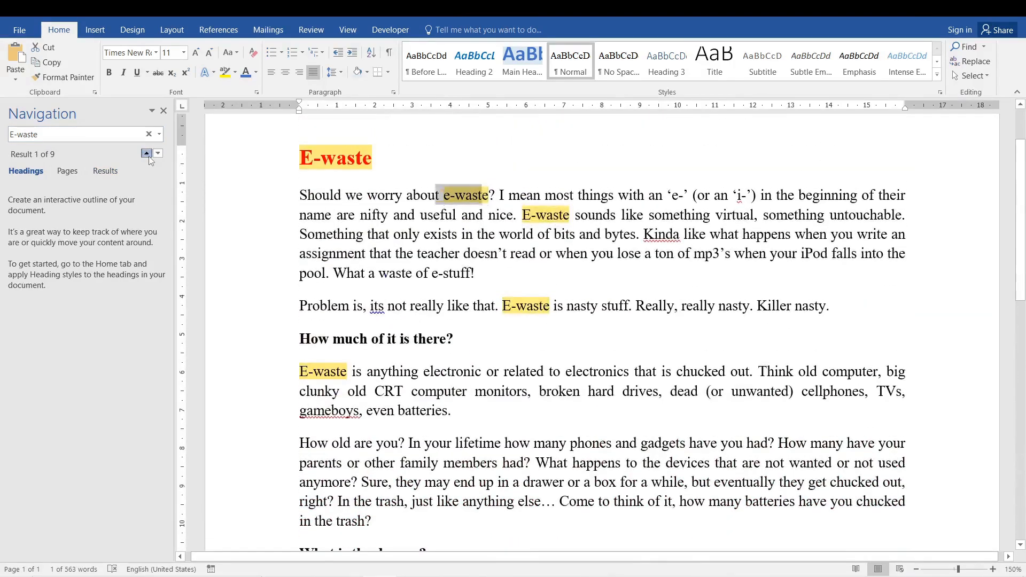
click(148, 155)
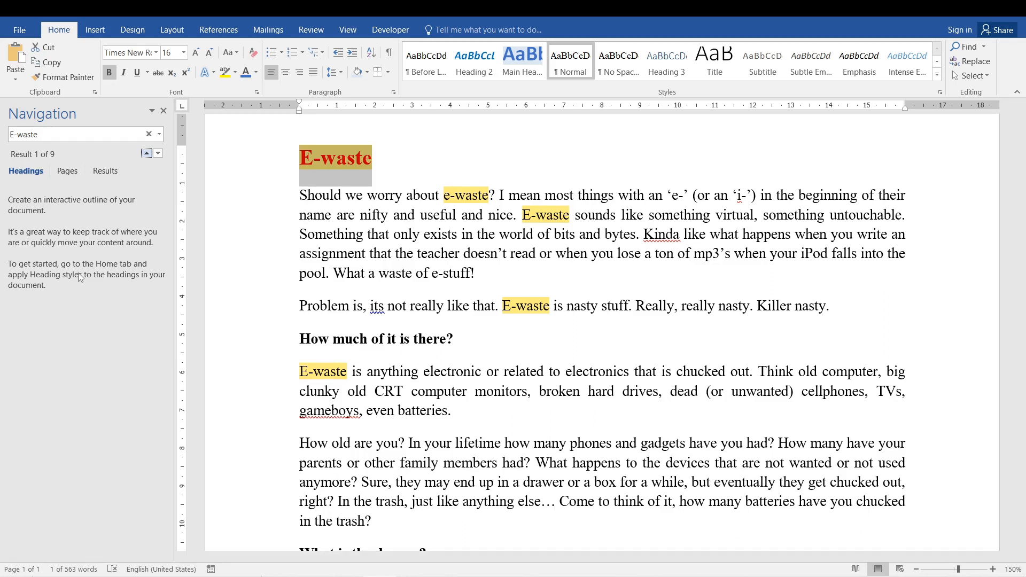
- Apply the Heading 2 style to the "E-waste" title and clear the document search
triple_click(353, 155)
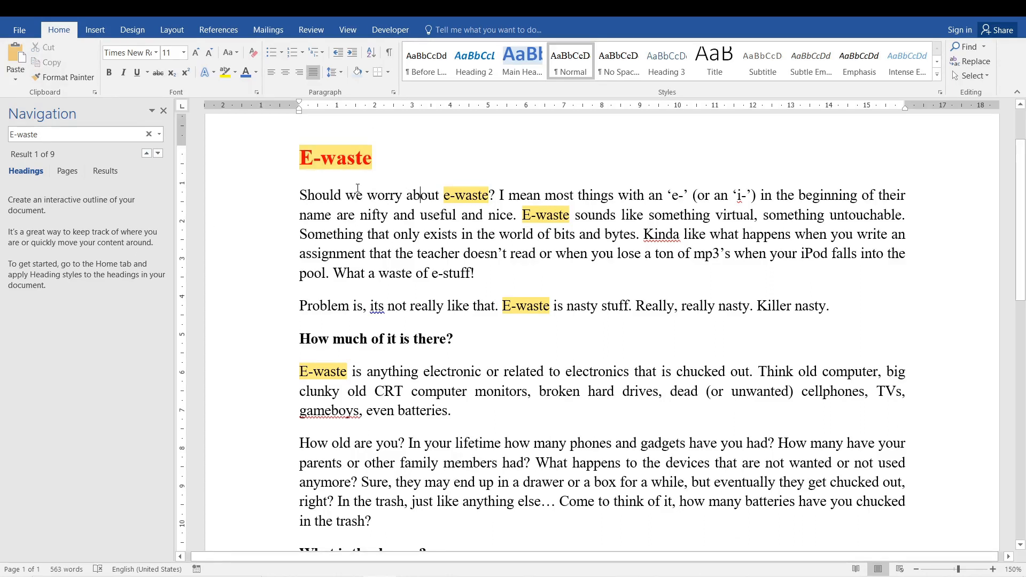
click(481, 69)
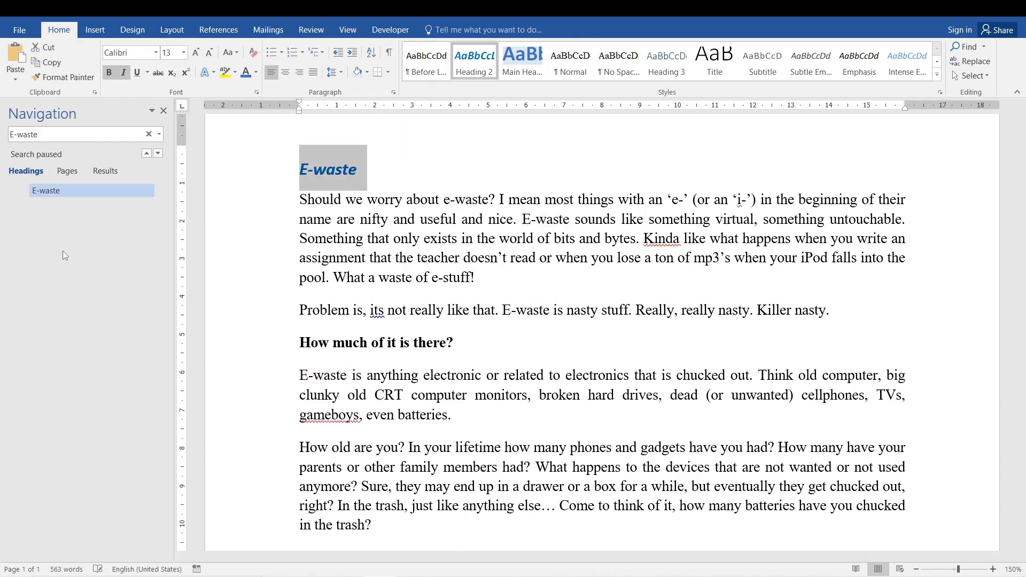
click(148, 134)
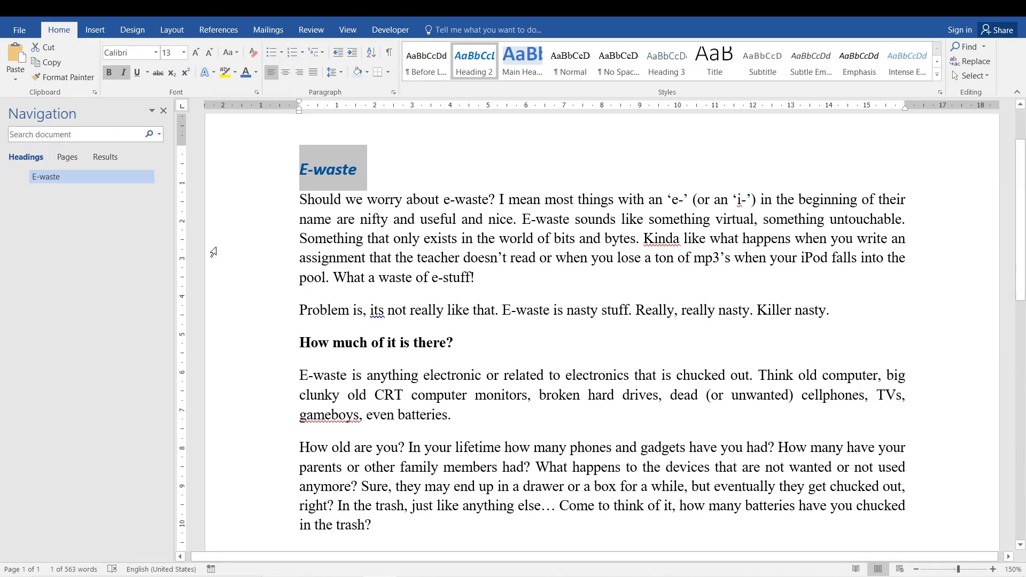
- Return to the beginning of the document and search for "E-"
scroll(214, 252, down, 10)
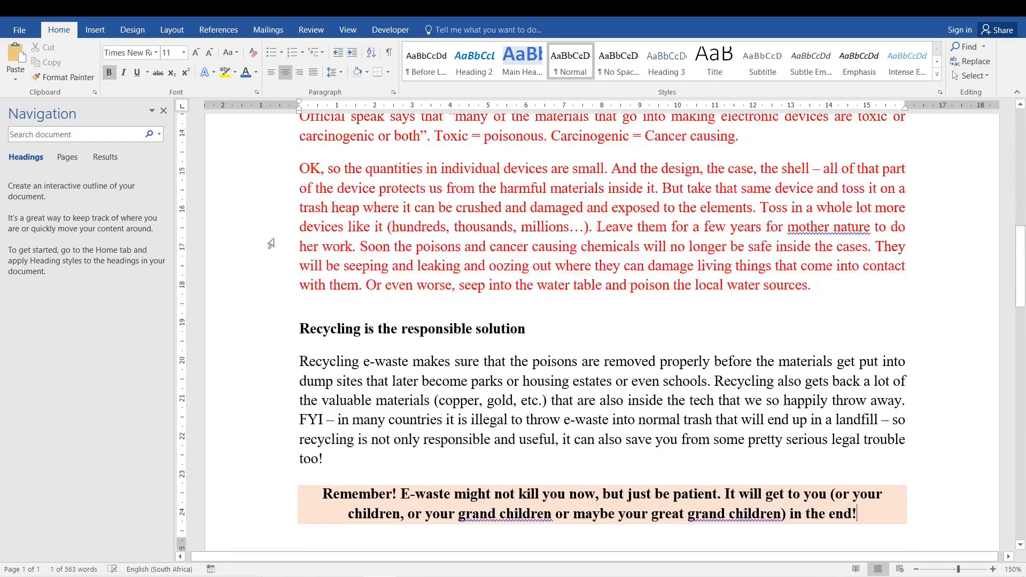
click(389, 234)
key(ctrl+Home)
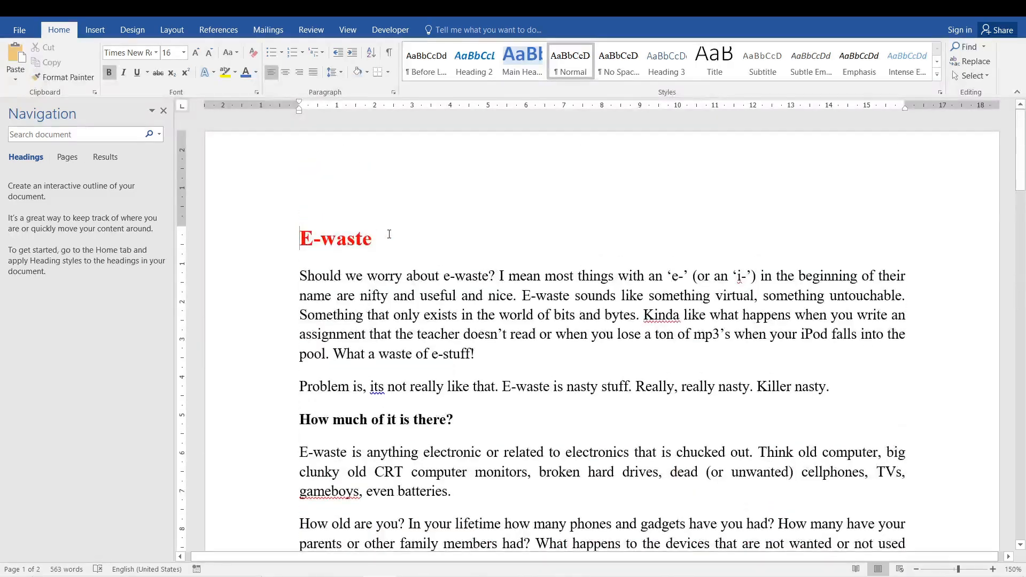
click(91, 135)
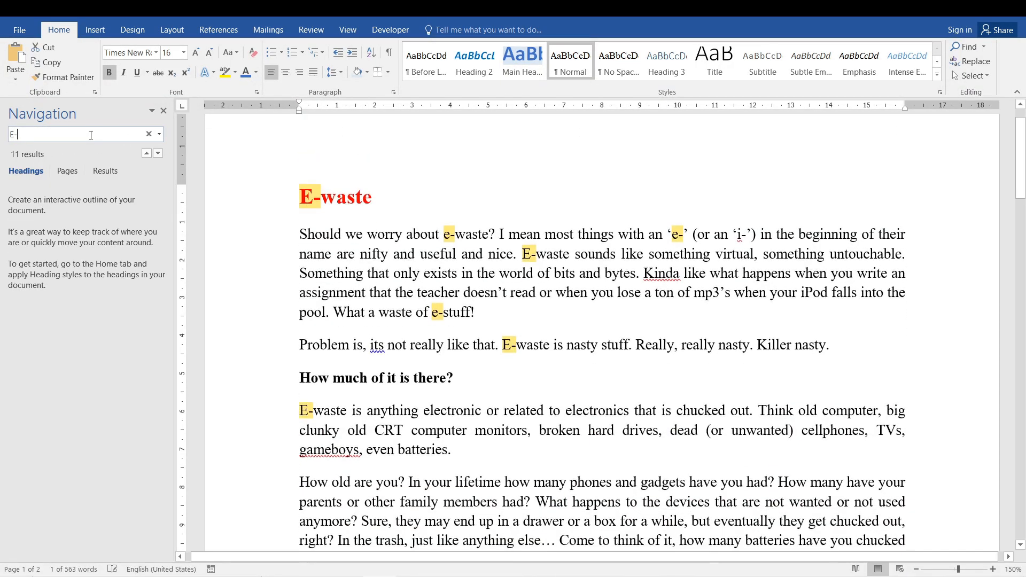
- Apply the Main Heading style to the "E-waste" title and resume the "E-" search
triple_click(315, 214)
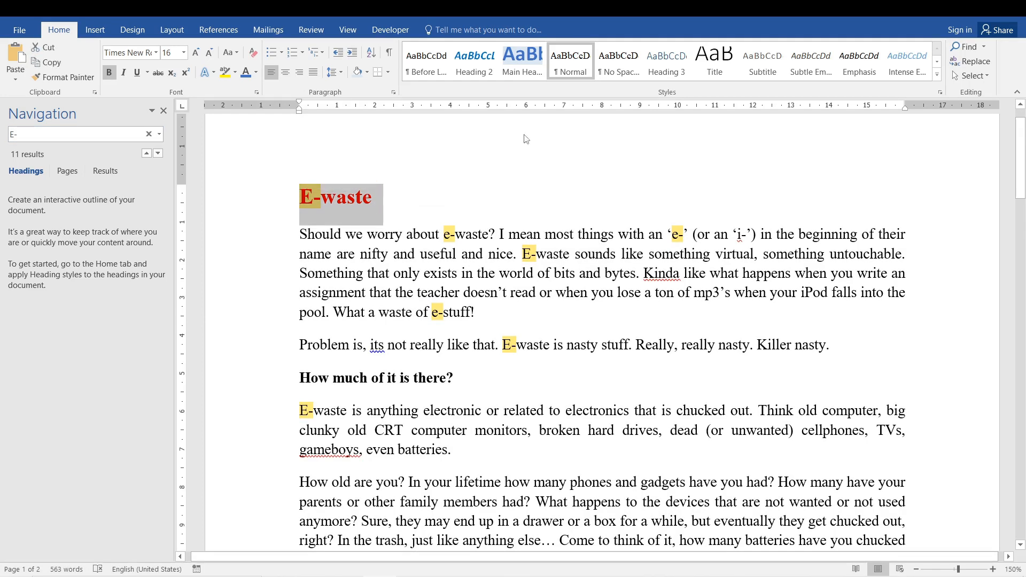
click(474, 61)
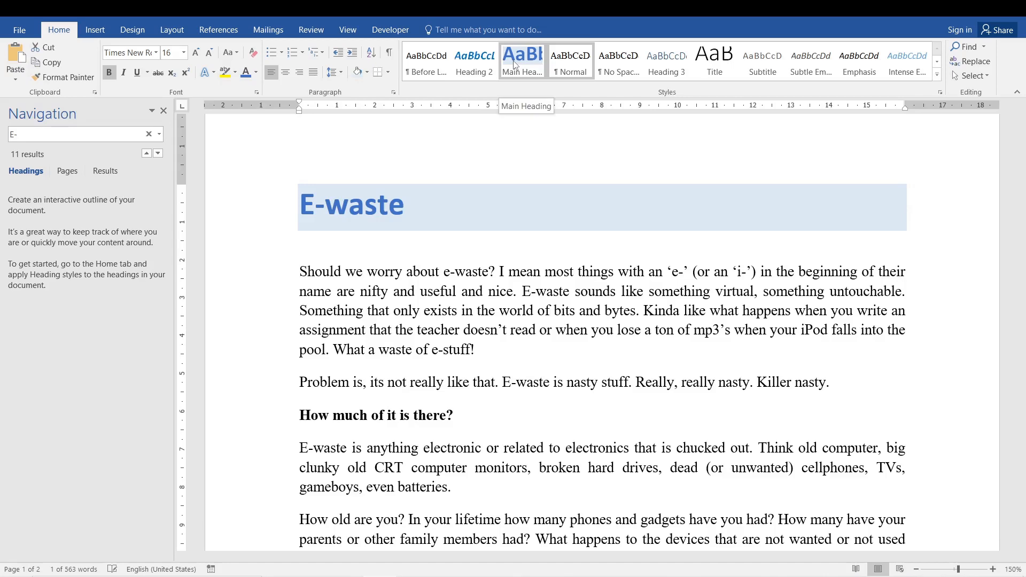
click(514, 64)
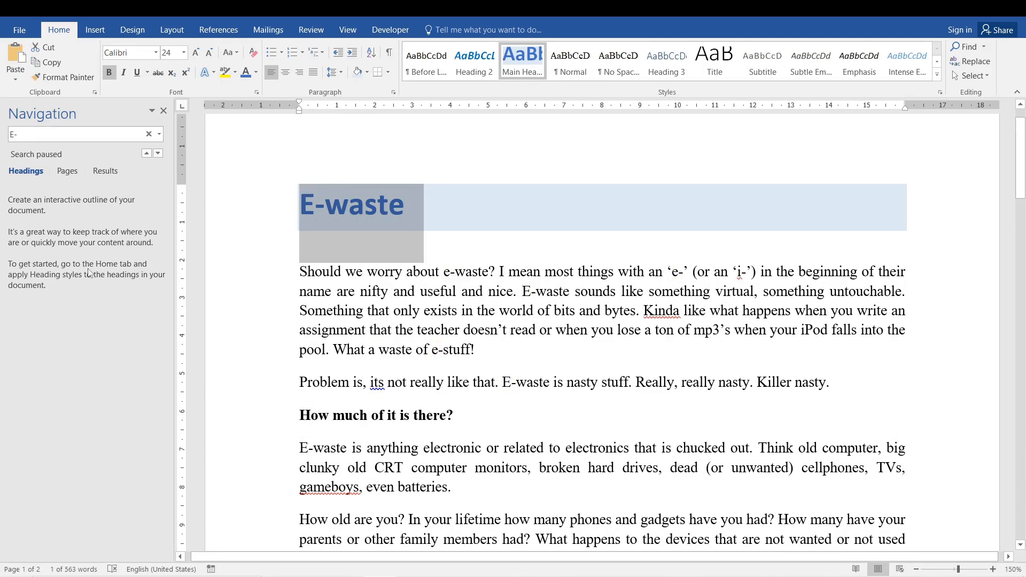
click(41, 134)
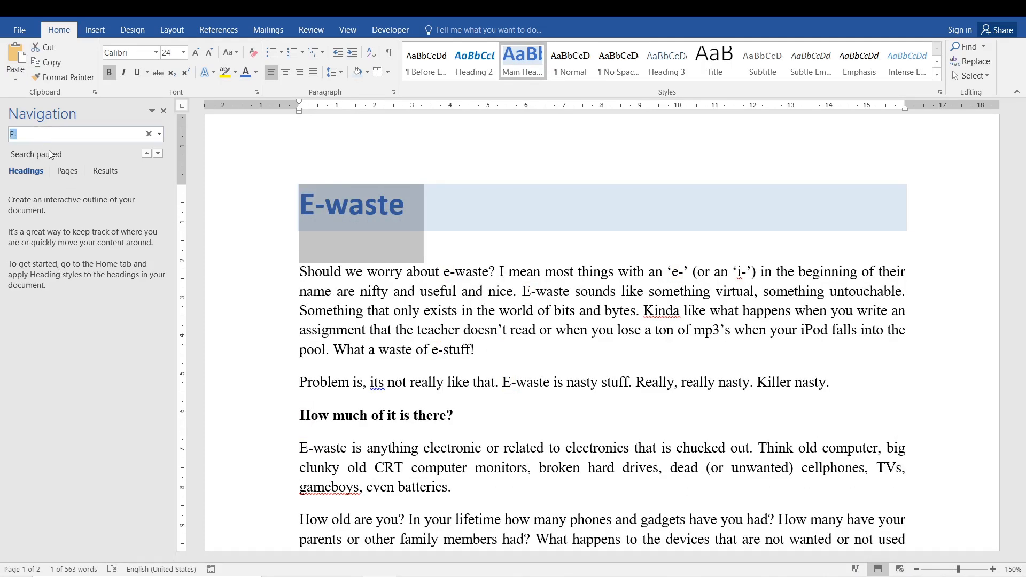
key(Return)
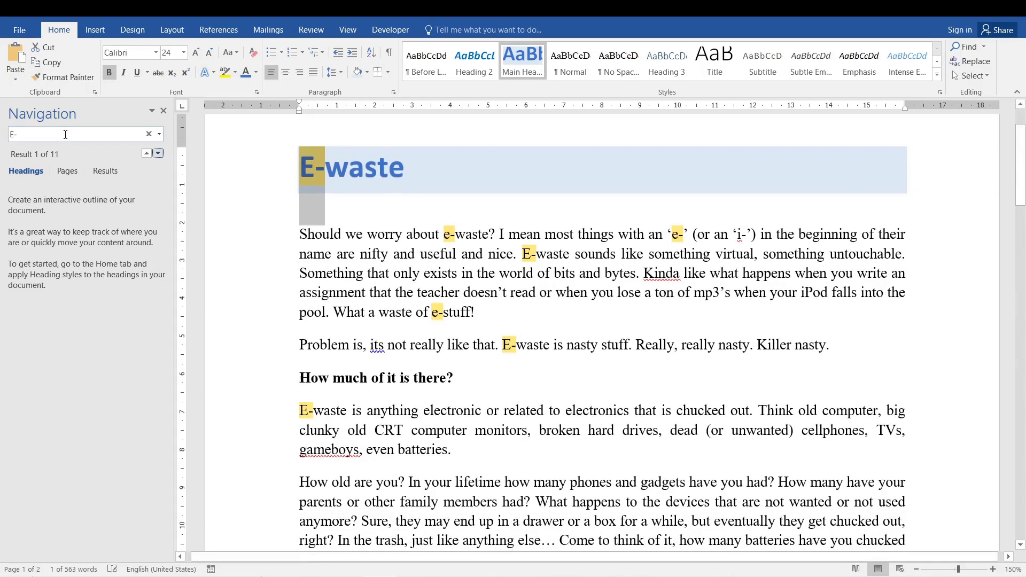
- Select the whole "E-waste" title line and apply the Heading 2 style to it
click(441, 275)
click(348, 167)
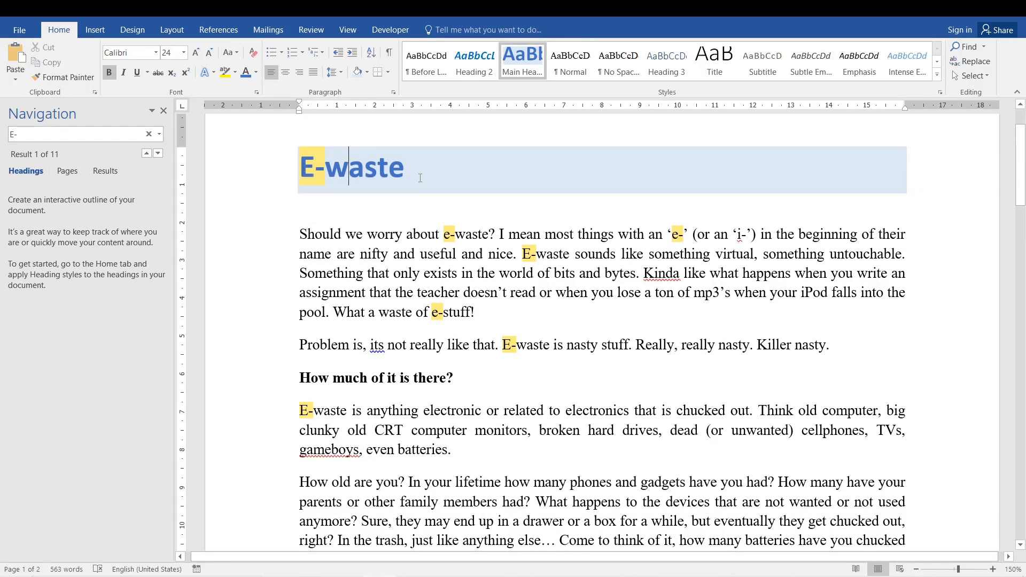
click(291, 173)
click(475, 61)
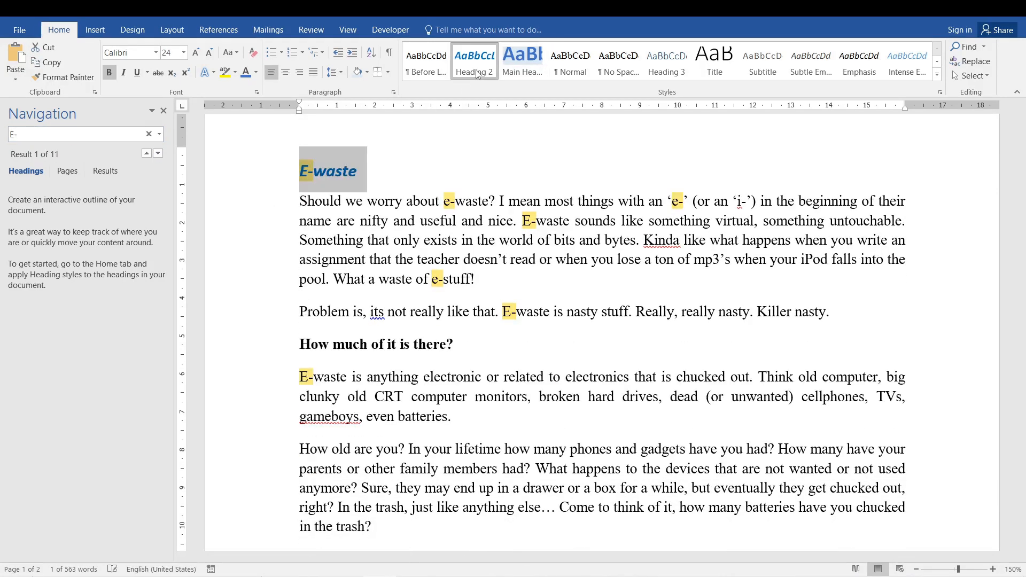
click(343, 220)
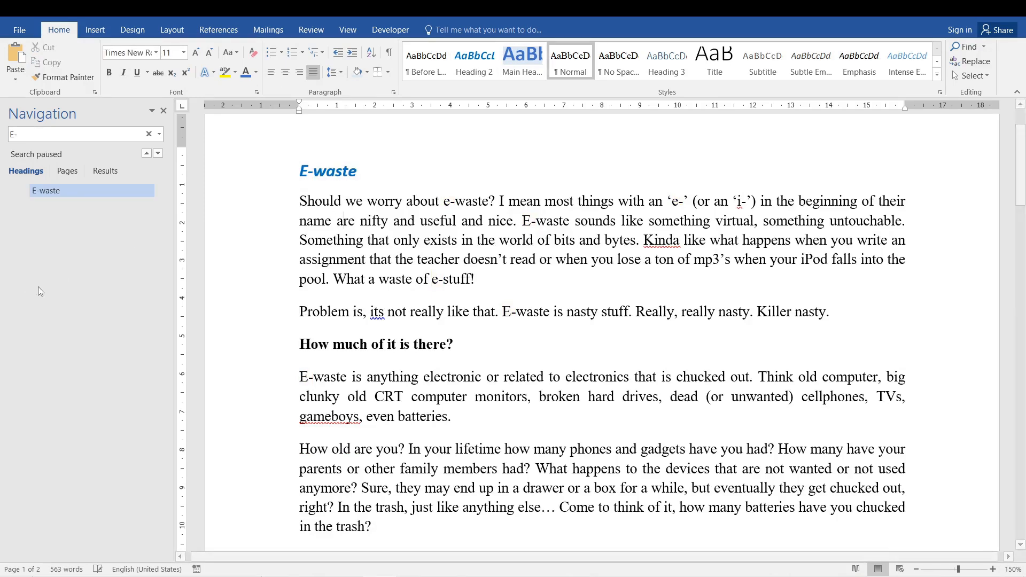
- Jump to the "E-waste" heading, compare the Pages, Results and Headings views of the search, and close the Navigation pane
click(39, 191)
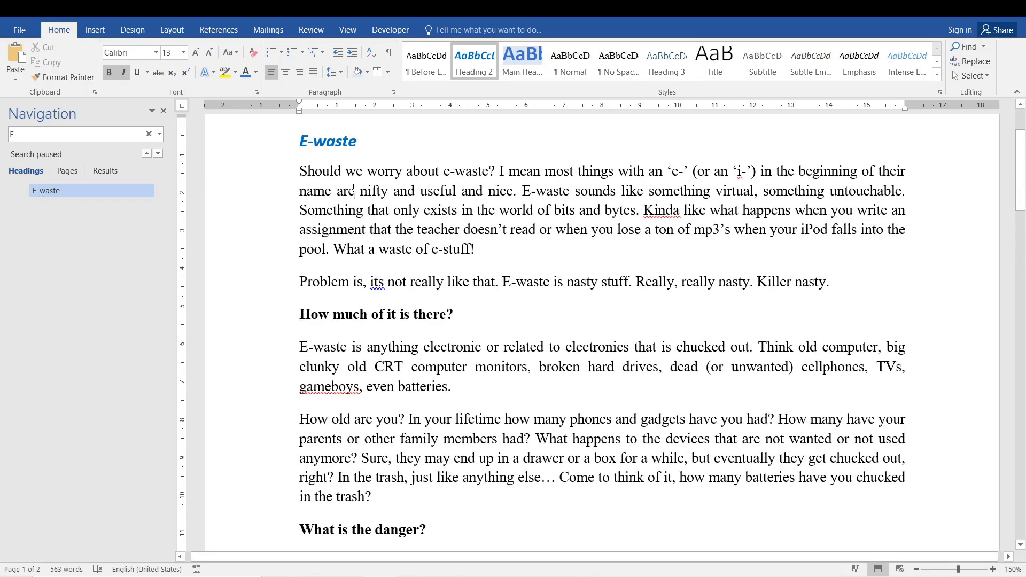
click(67, 171)
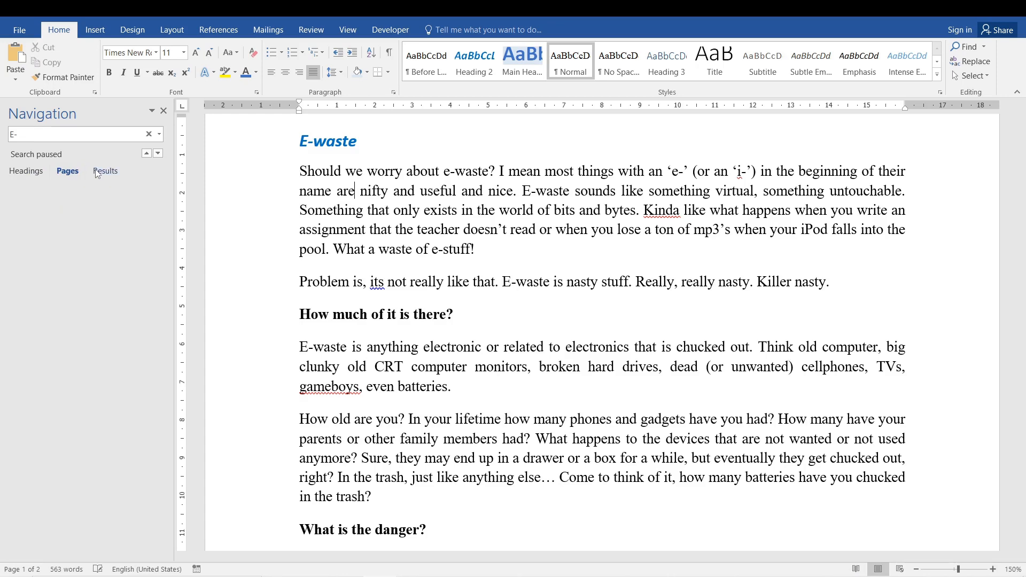
click(104, 171)
click(25, 174)
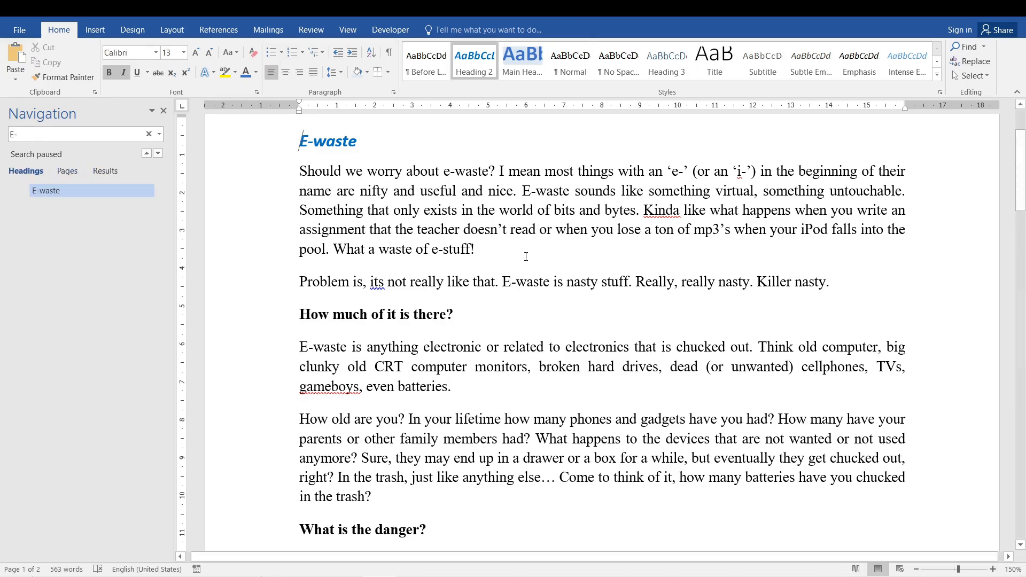
scroll(421, 266, down, 7)
click(47, 192)
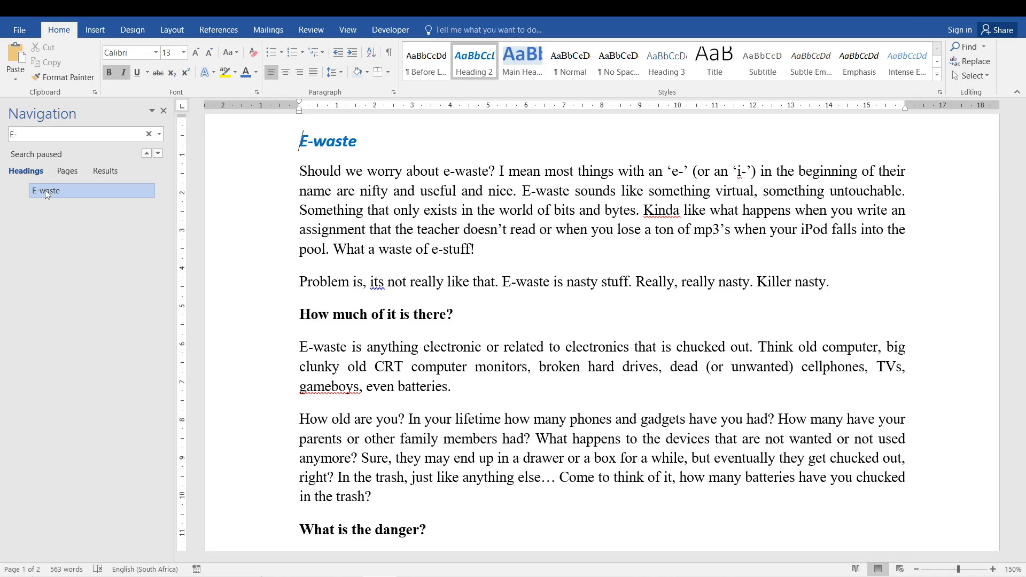
click(163, 111)
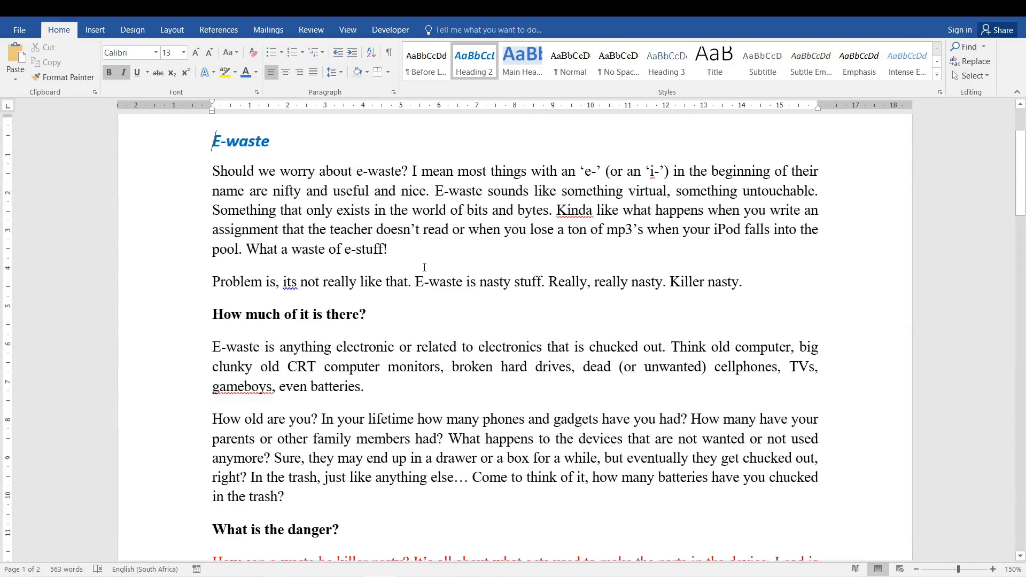
- Undo the heading styles applied to the "E-waste" title
key(ctrl+z)
key(ctrl+z)
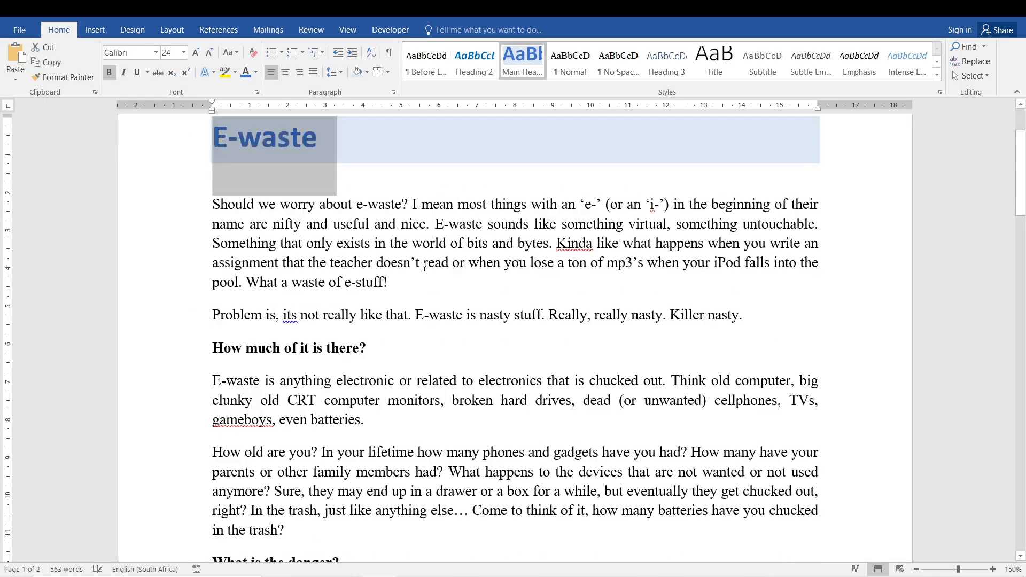
click(531, 274)
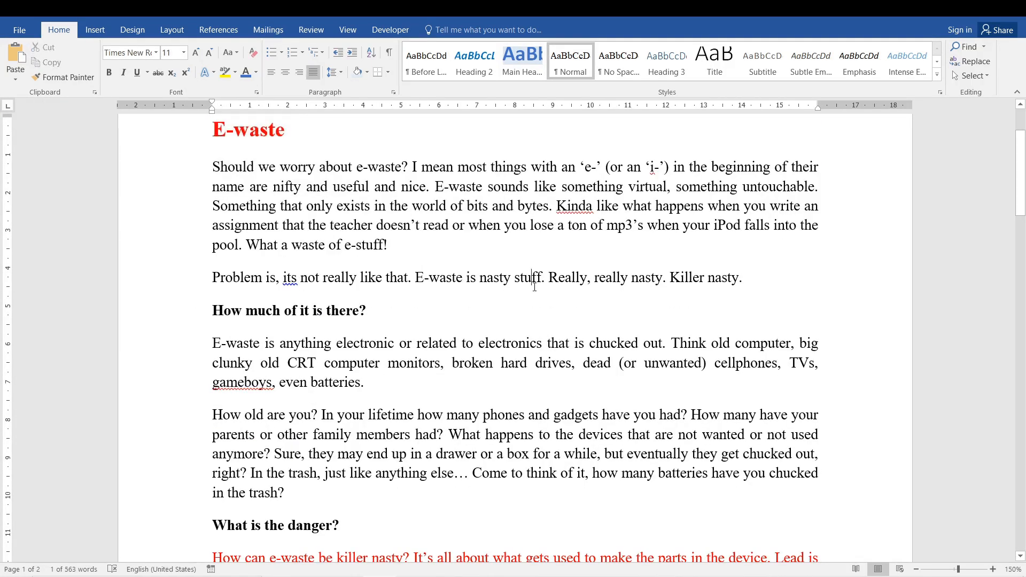
scroll(531, 274, up, 2)
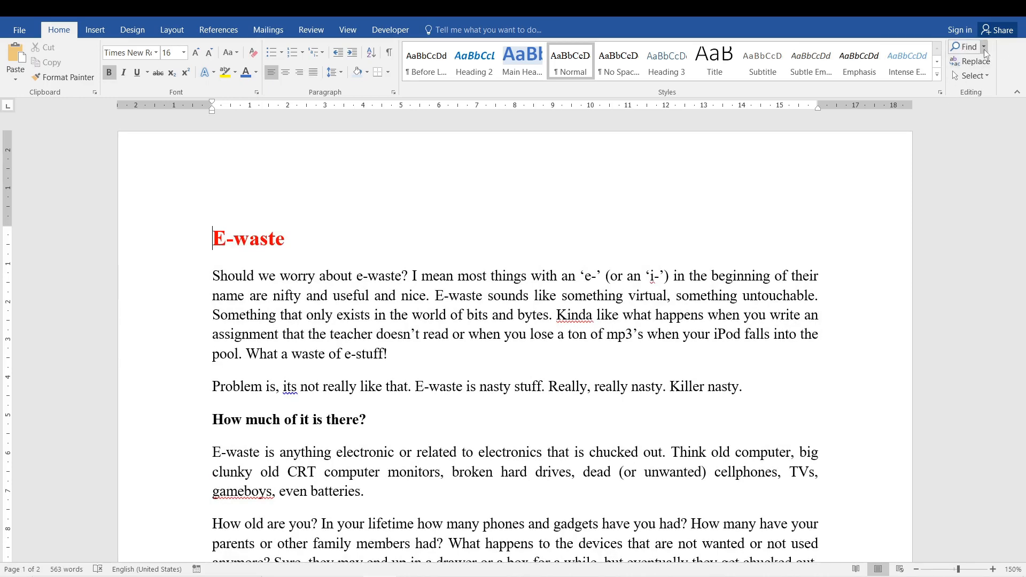
- Open Advanced Find from the start of the document, clear the old search term and expand the search options
click(983, 47)
click(974, 79)
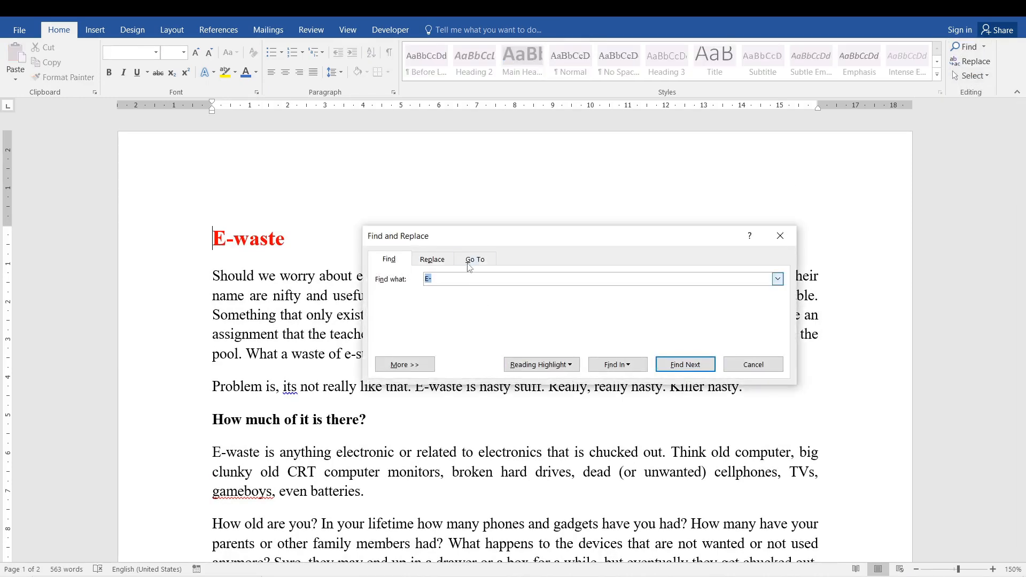
drag(449, 233, 448, 121)
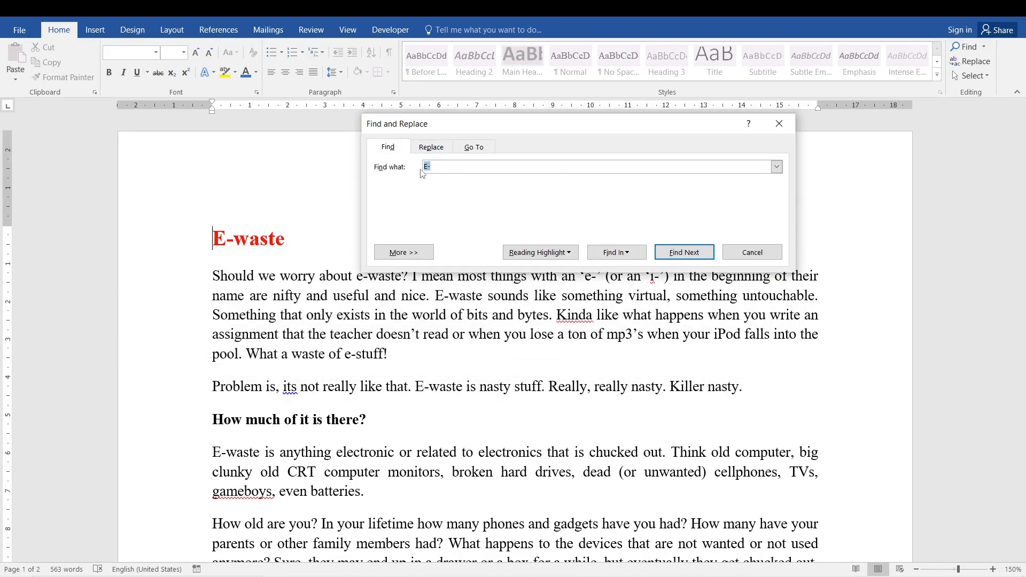
key(BackSpace)
click(405, 253)
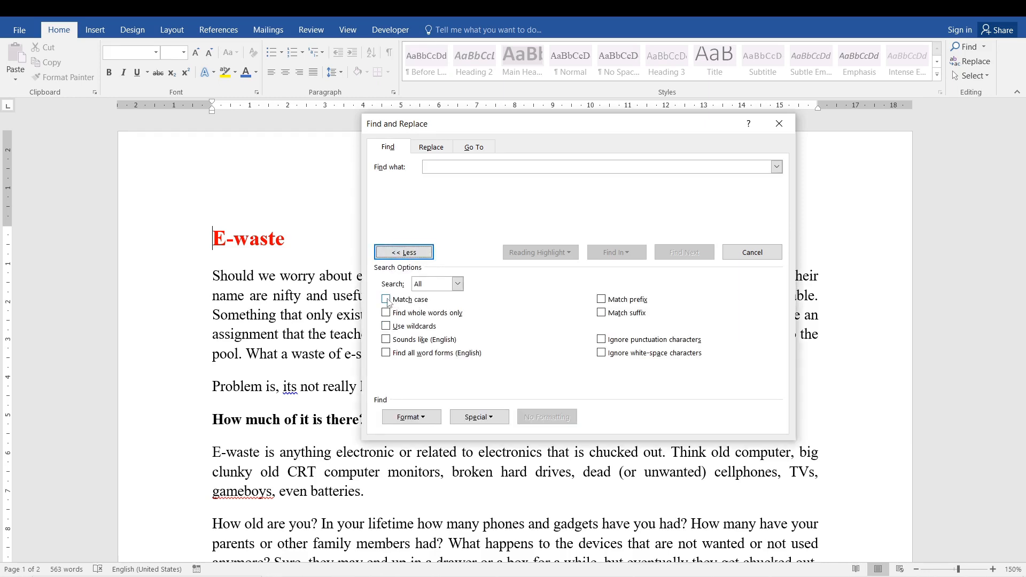
click(387, 300)
click(386, 300)
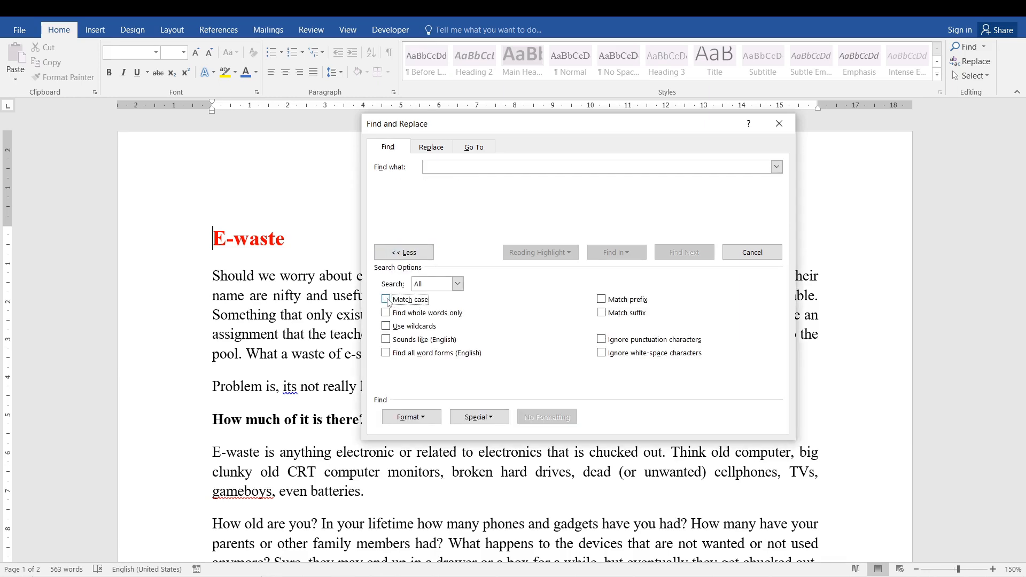
click(387, 299)
click(387, 300)
click(386, 300)
click(386, 300)
- Find all occurrences of "E-waste" in the main document with Match case enabled
click(498, 165)
text(e-waste)
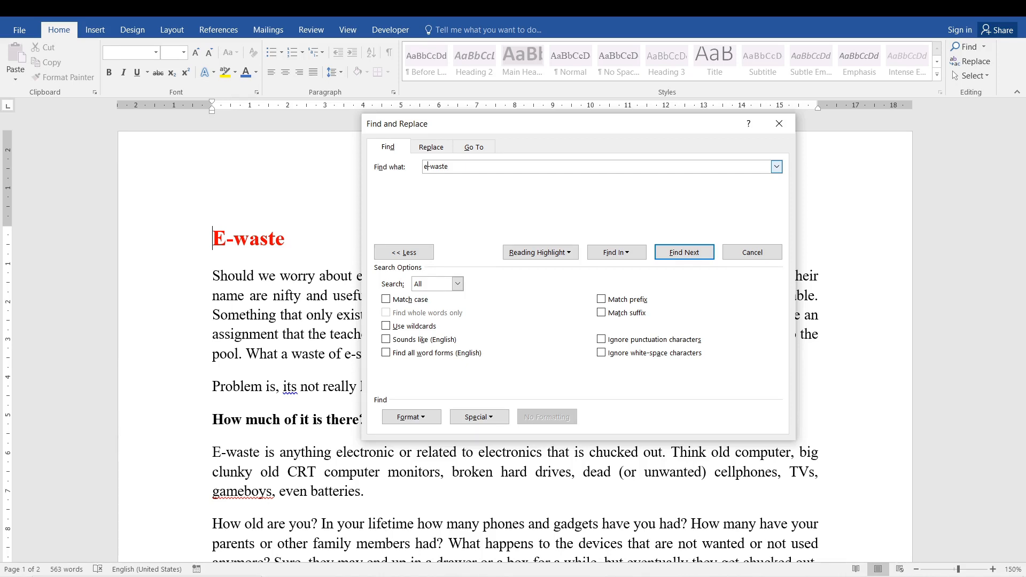
key(BackSpace)
text(E)
click(387, 299)
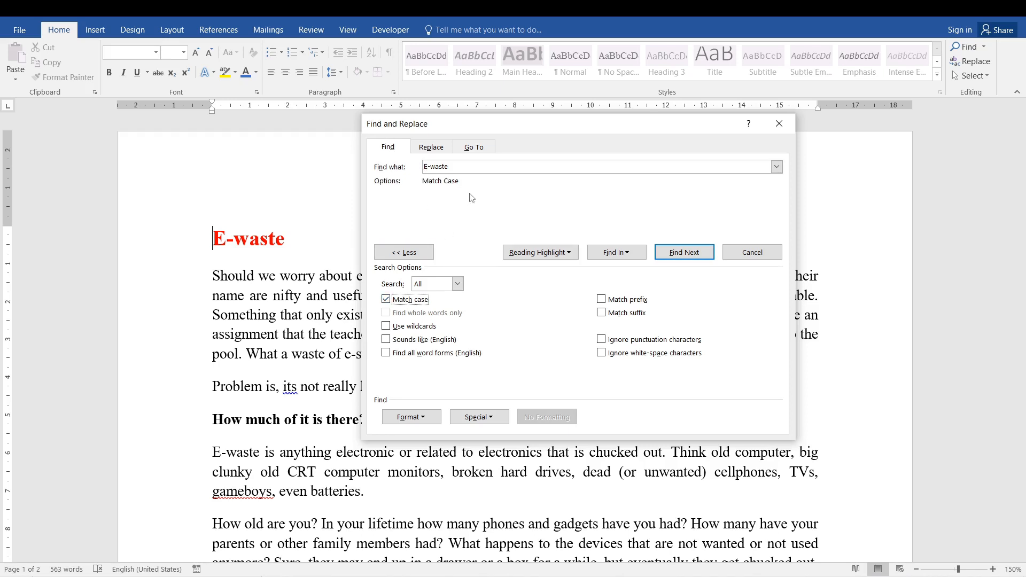
click(624, 258)
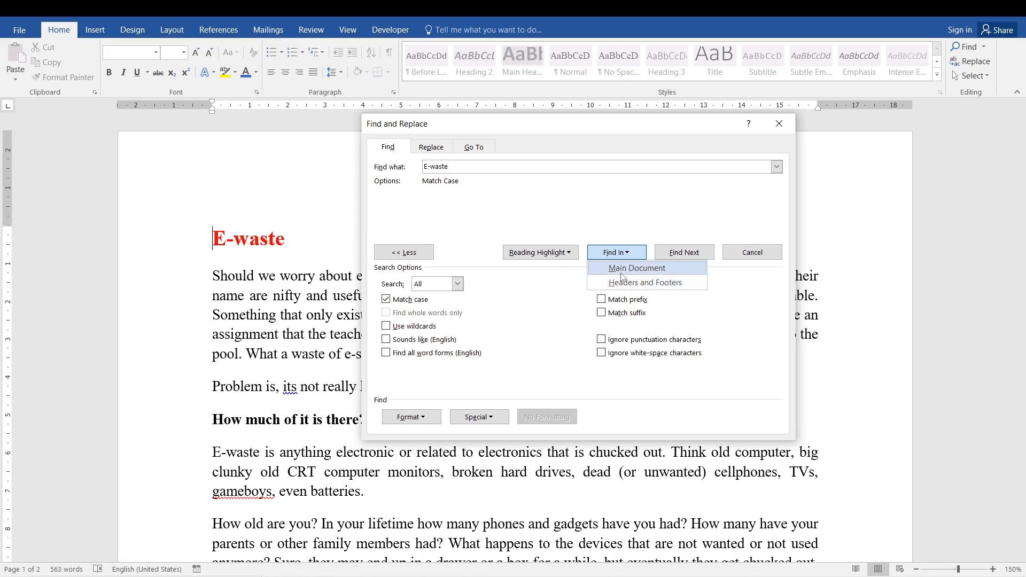
click(622, 269)
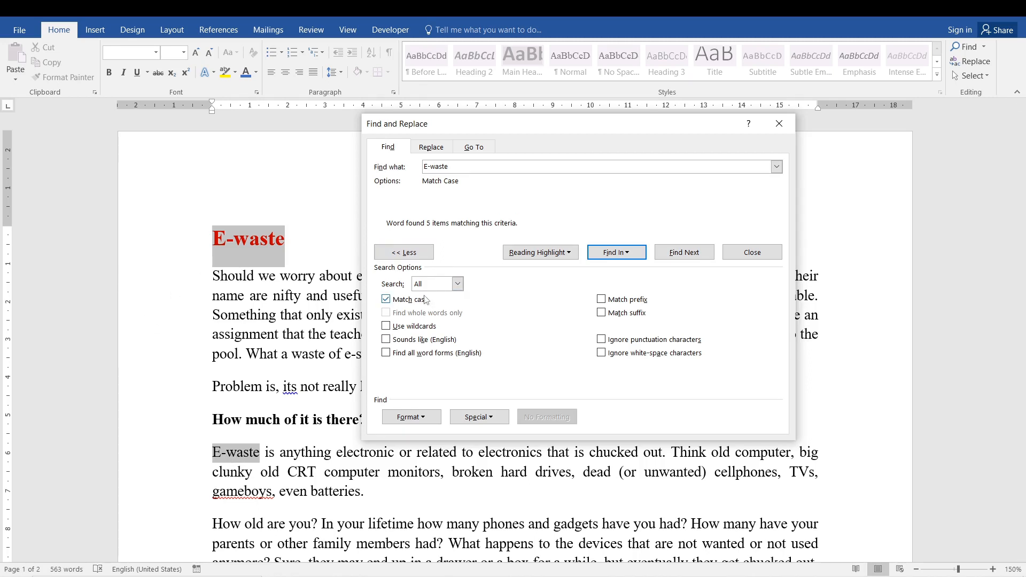
- Uncover the document to examine which "E-waste" occurrences are highlighted, and close Find and Replace
drag(470, 124, 580, 153)
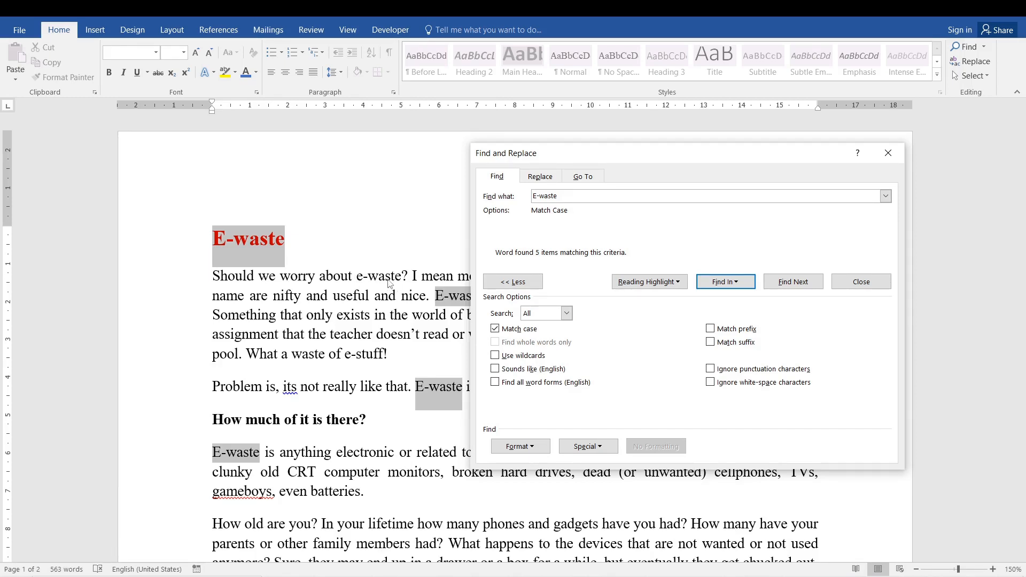
key(alt+h)
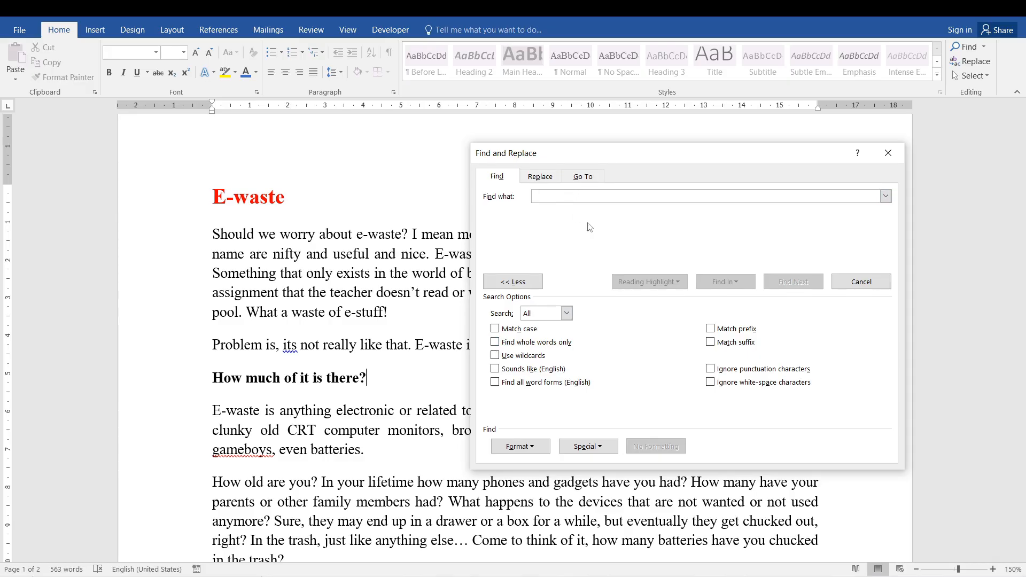
click(888, 153)
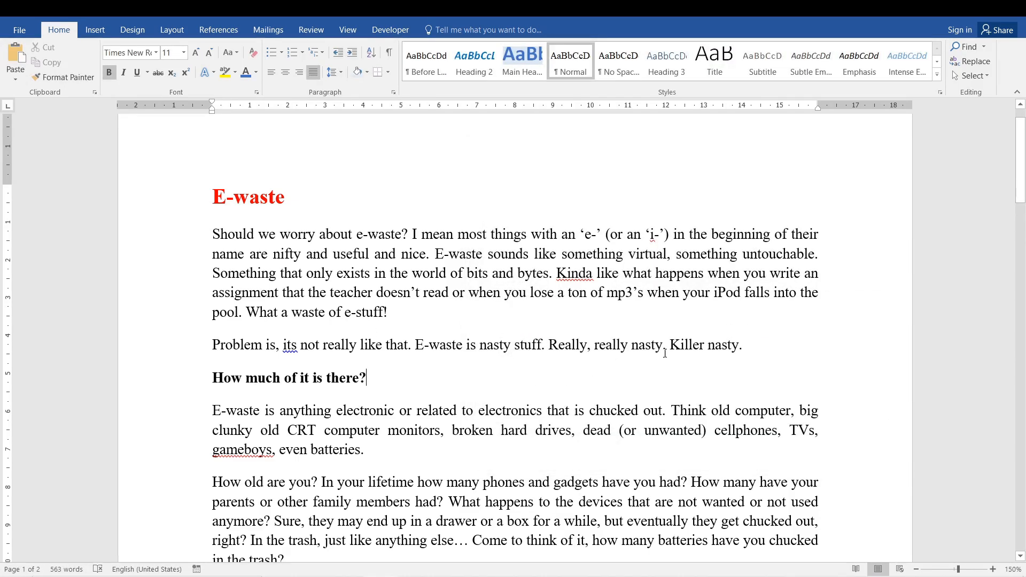
- Add "Dogmatic." after "Killer nasty." and insert a new paragraph below it reading "Dog. Dogs."
click(748, 345)
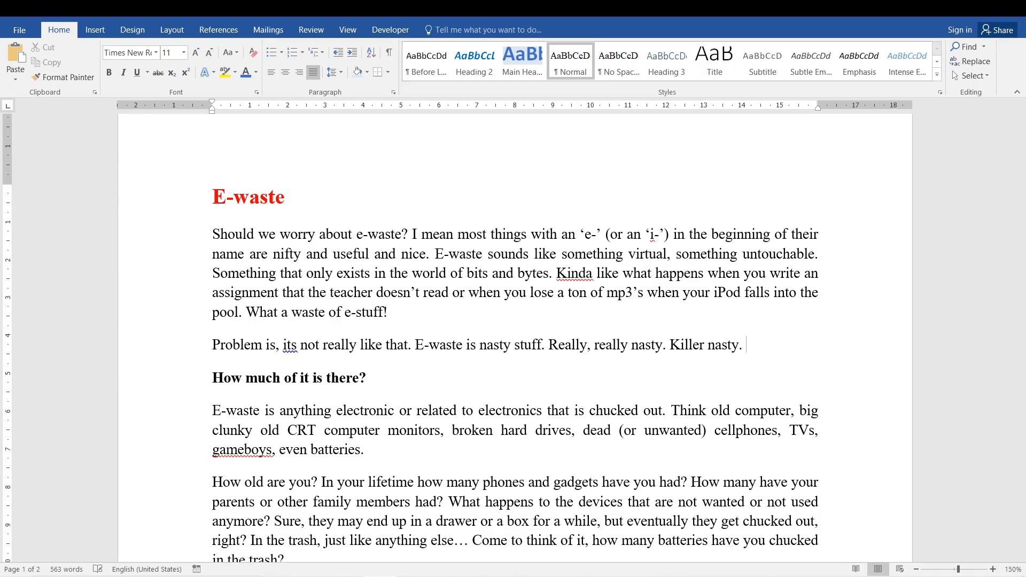
text(Dogmatic.)
key(Return)
text(Dog)
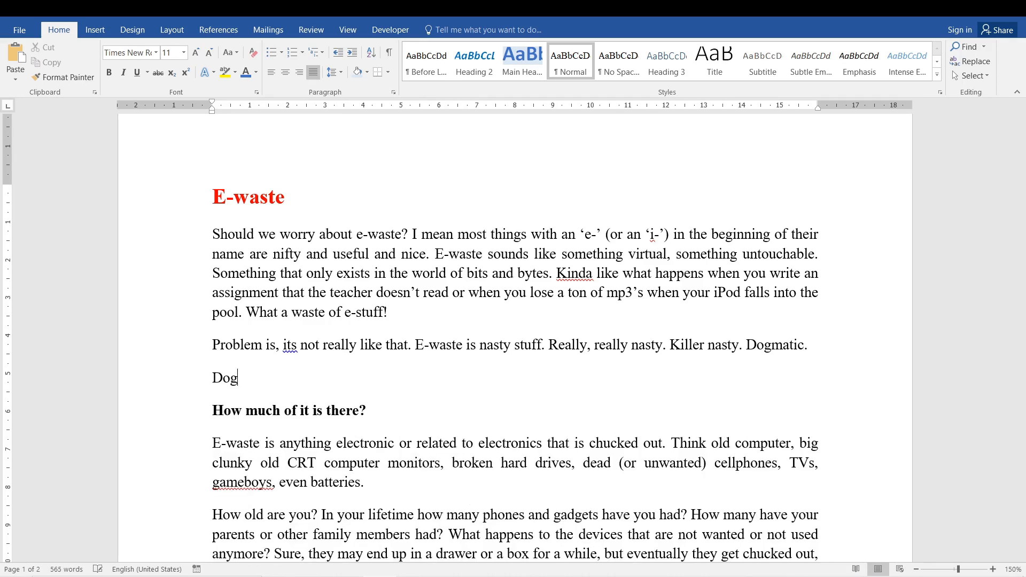
text(. Dogs.)
- Use Advanced Find to find all occurrences of "dog" in the main document and uncover the highlighted matches
click(977, 50)
click(984, 46)
click(969, 75)
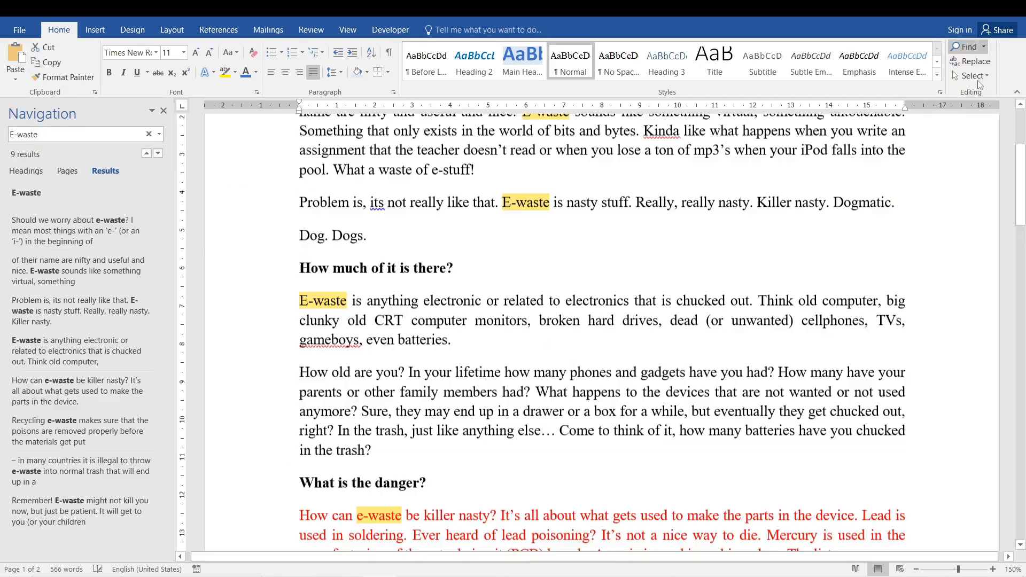
text(dog)
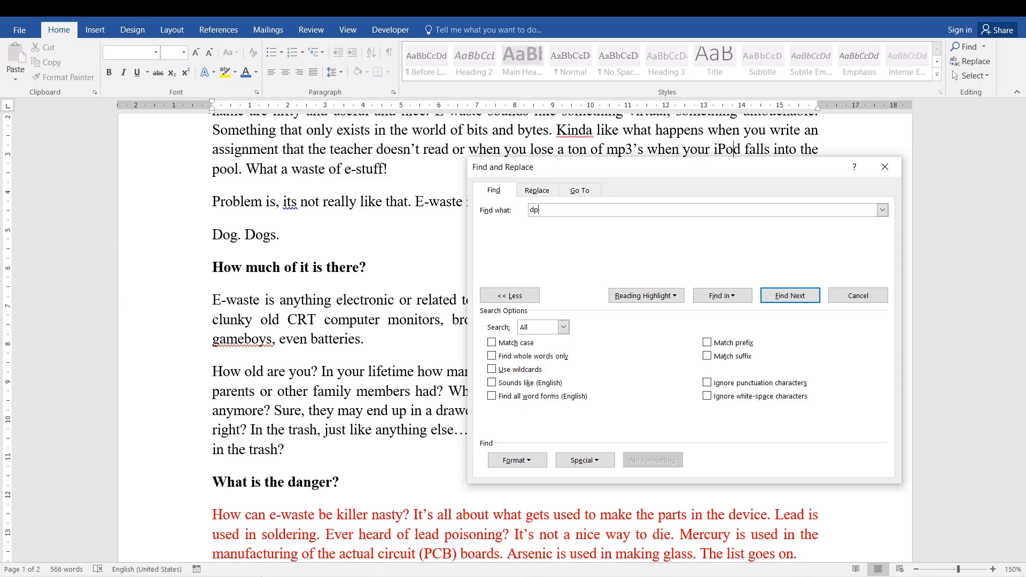
click(722, 295)
click(795, 312)
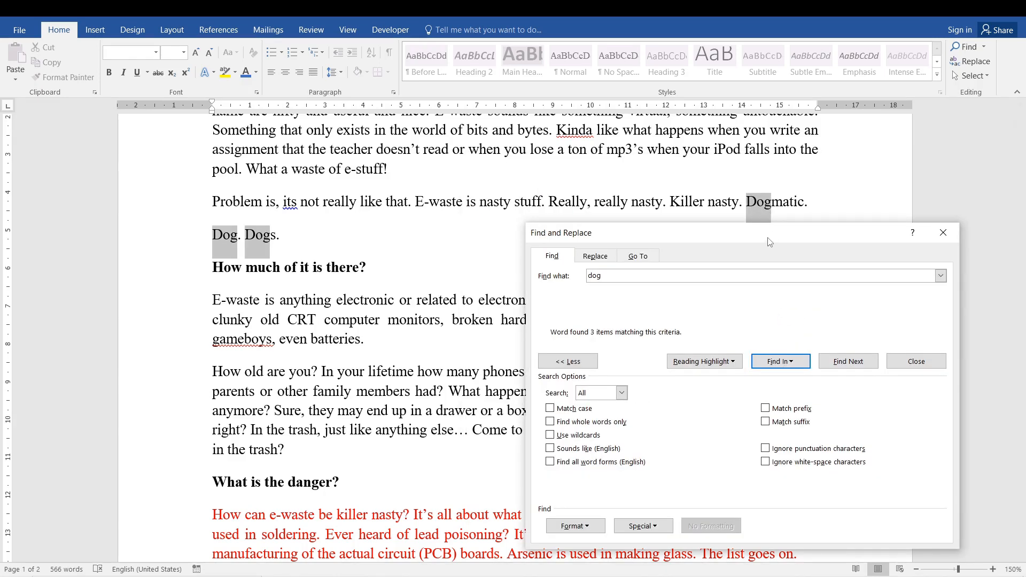
drag(770, 240, 643, 309)
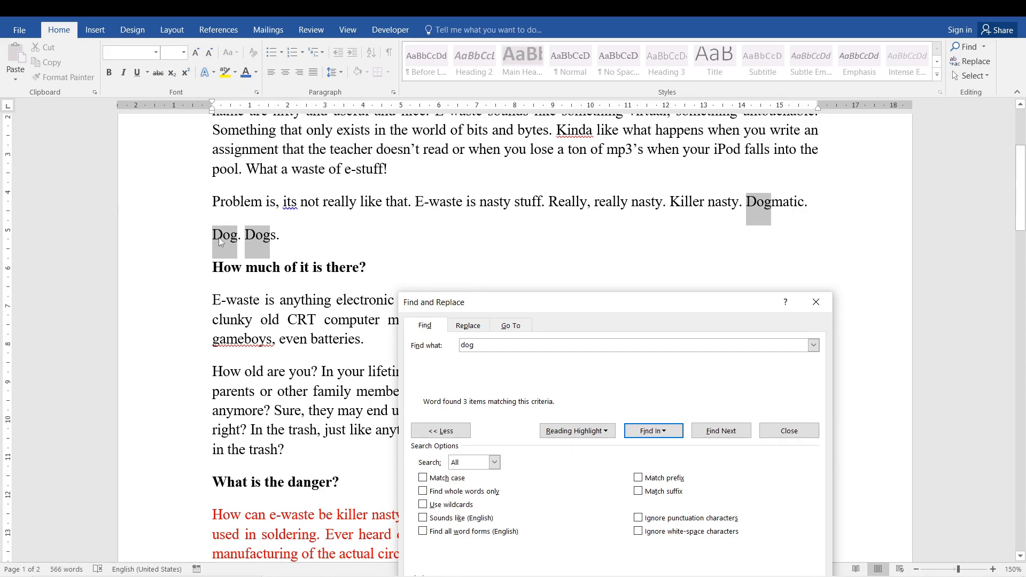
- Search the main document for "dog" again with Find whole words only enabled
drag(478, 346, 460, 348)
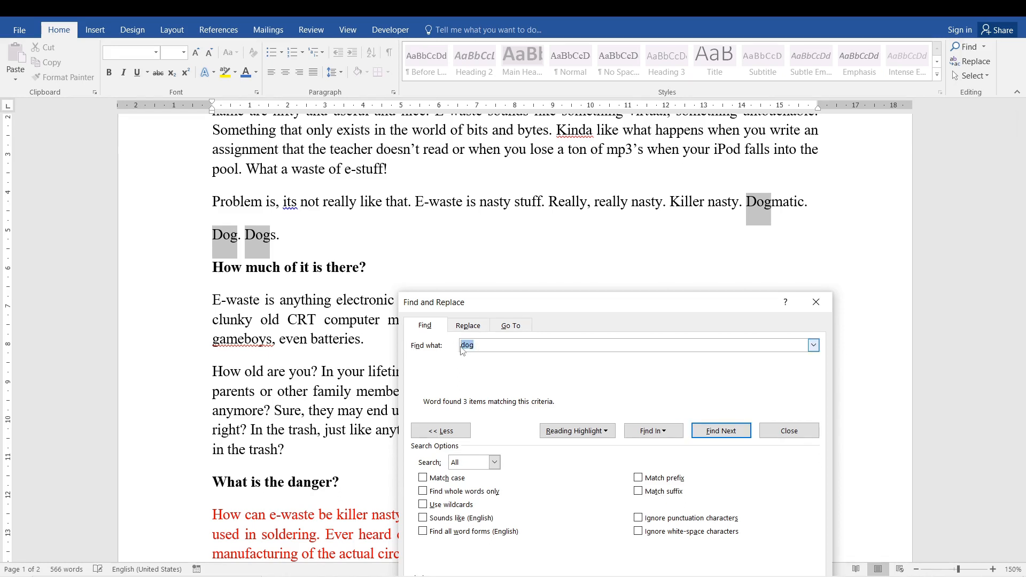
click(489, 346)
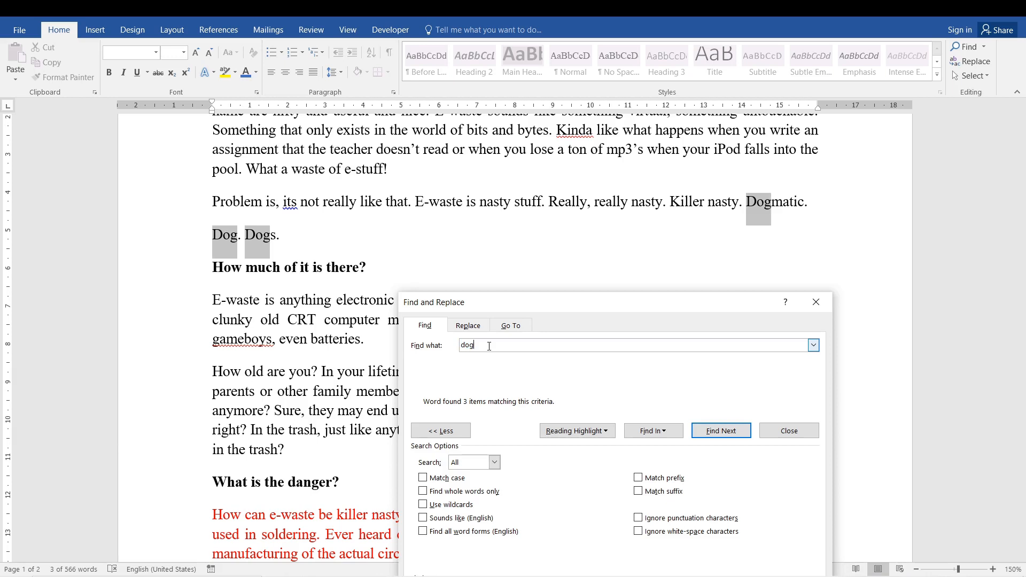
drag(565, 306, 499, 240)
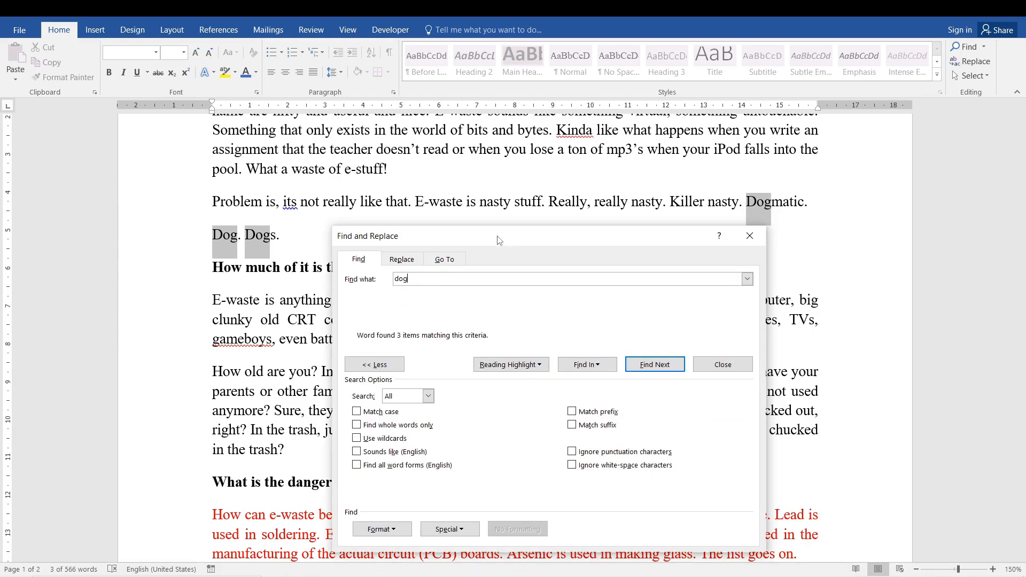
click(357, 425)
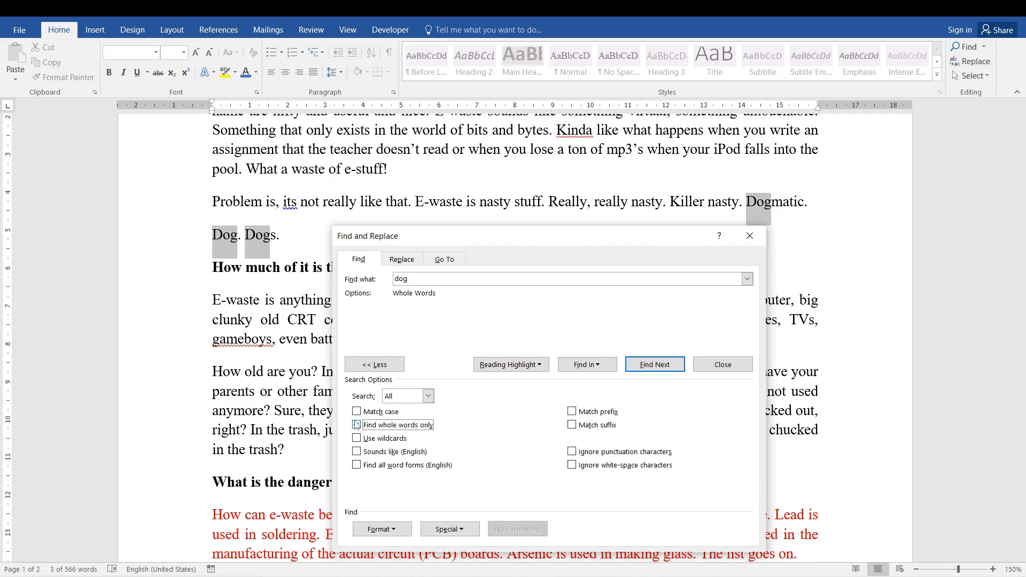
click(602, 365)
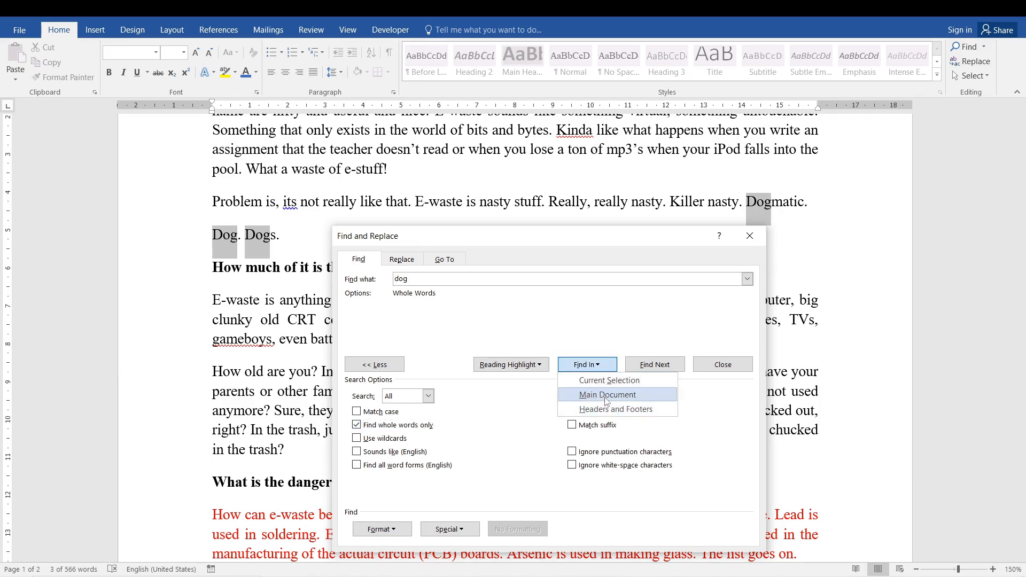
click(607, 395)
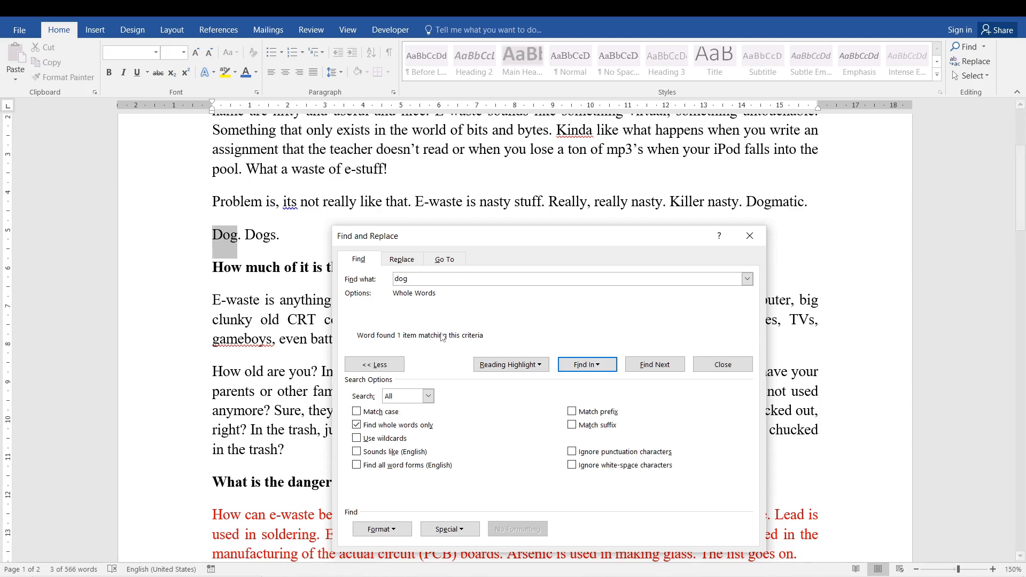
- Turn off Find whole words only, try the Use wildcards option and add "*" to the search term
click(356, 425)
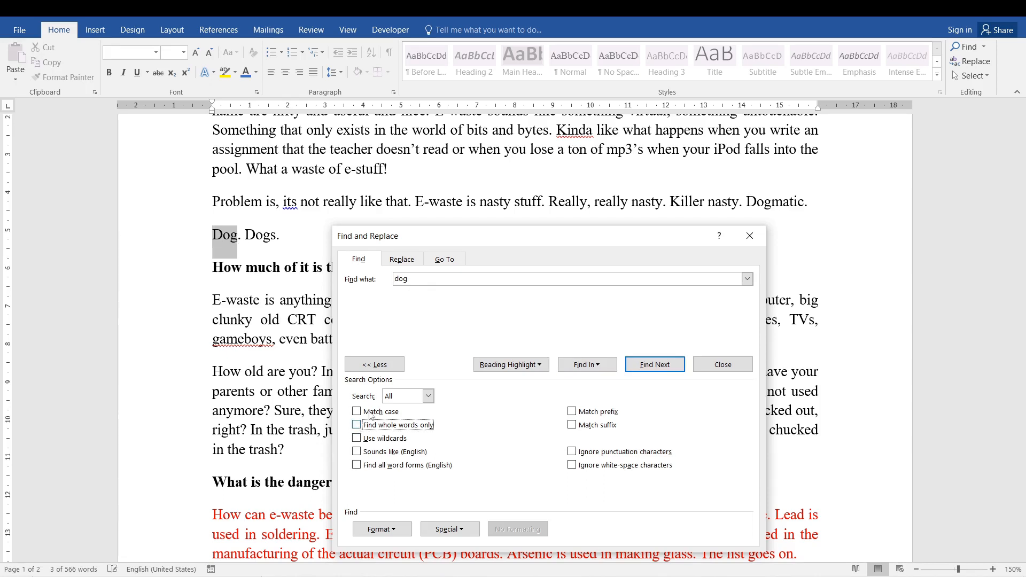
click(358, 426)
double_click(357, 438)
click(457, 281)
text(*)
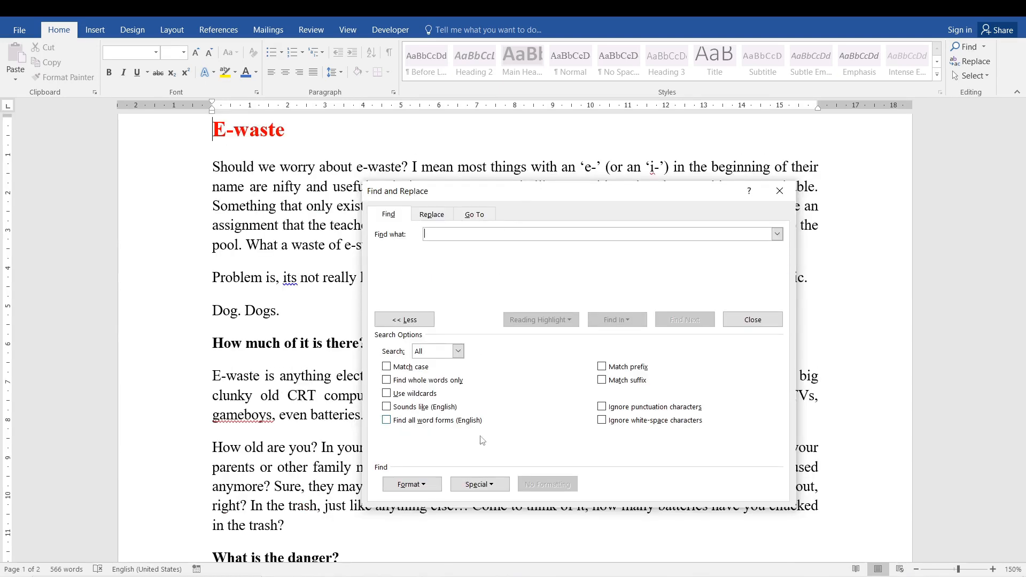
- Use Advanced Find to find all paragraph marks (^p) in the main document and check the matches by briefly showing formatting marks
click(485, 484)
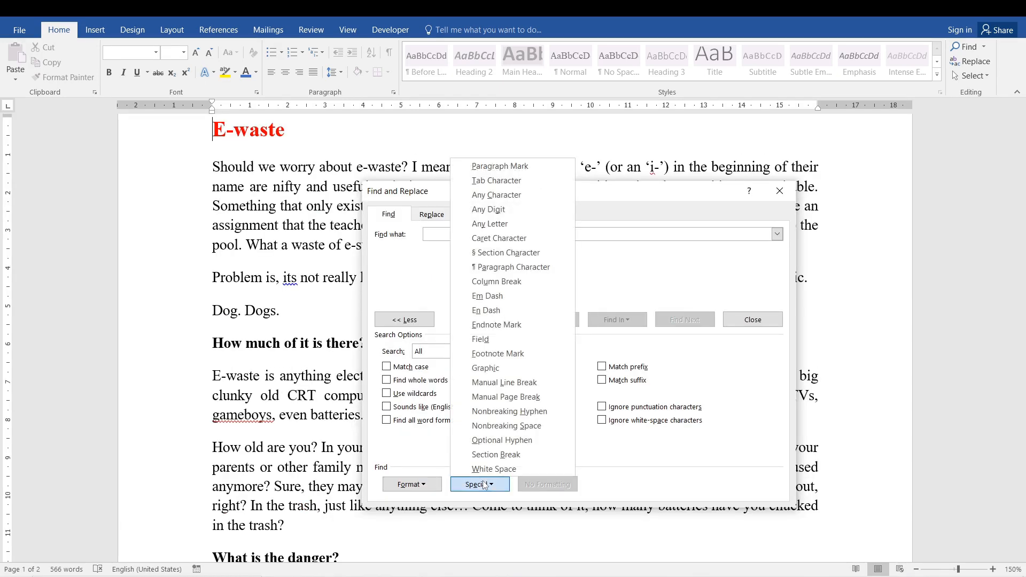
click(552, 267)
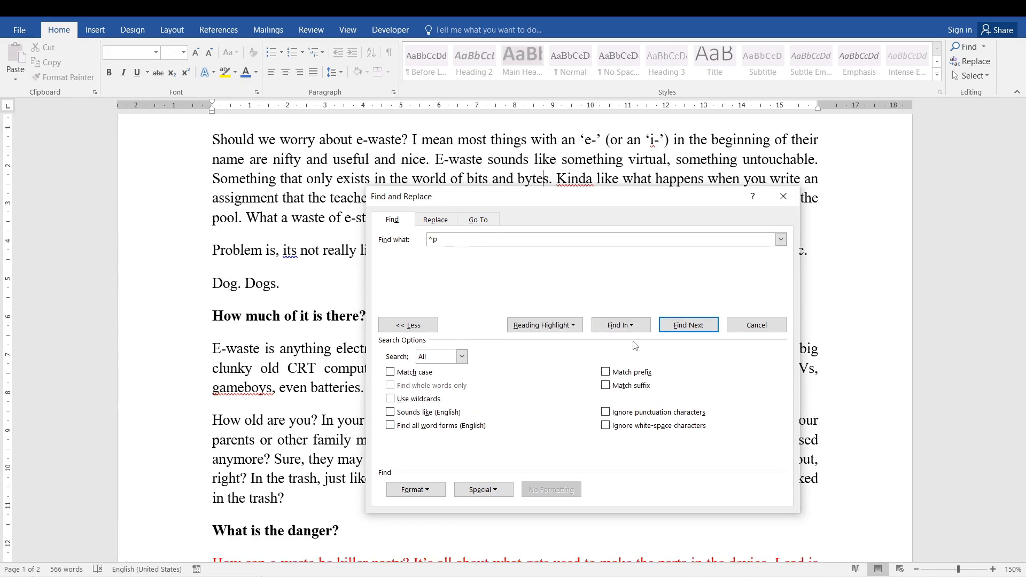
click(483, 489)
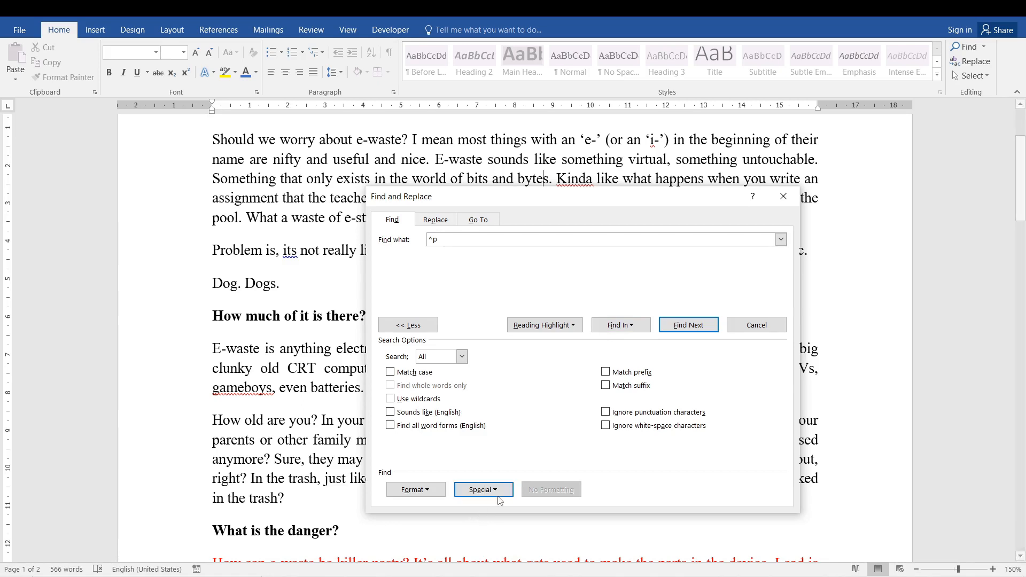
click(520, 171)
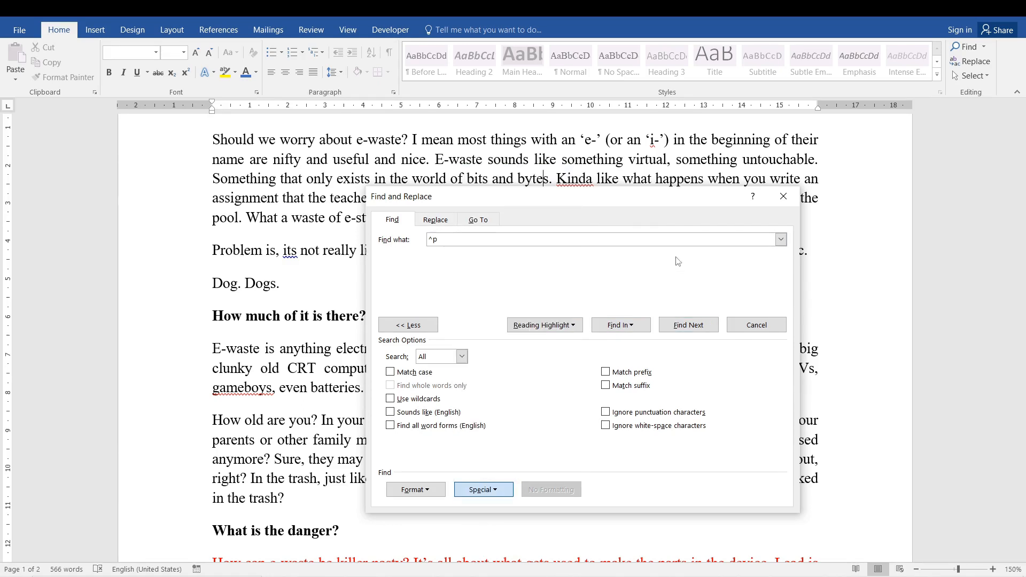
click(632, 324)
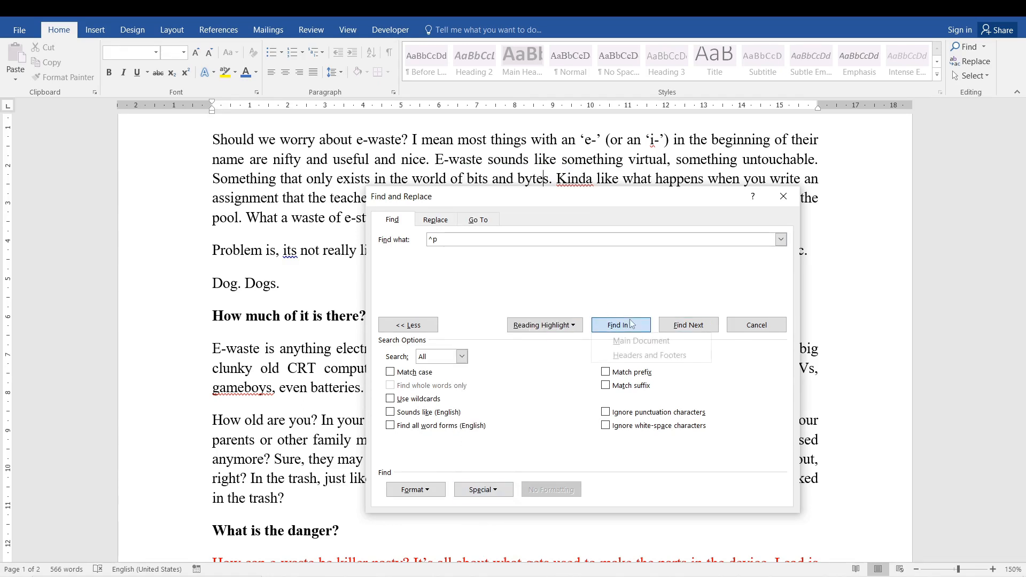
click(628, 340)
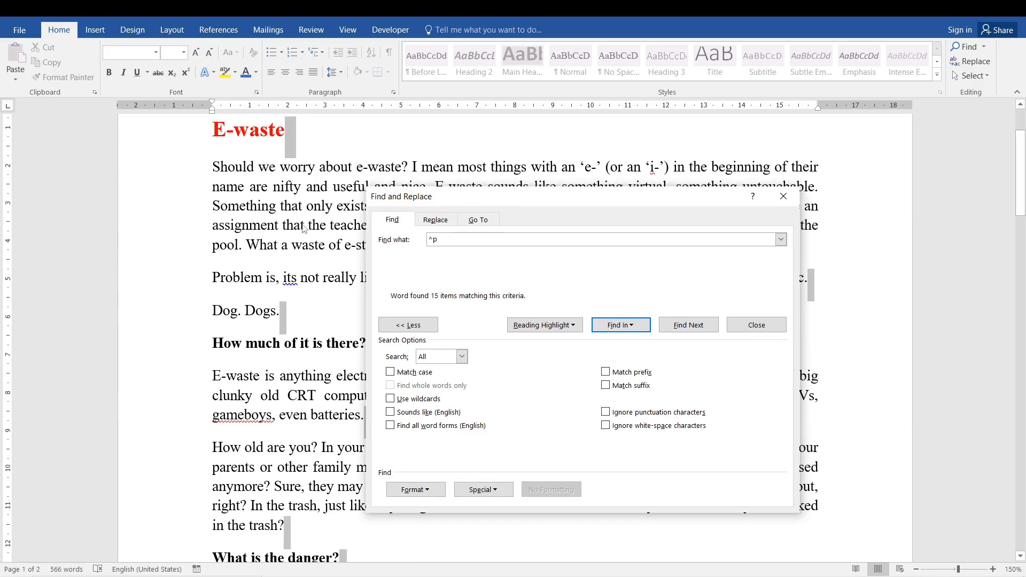
drag(706, 202, 817, 244)
click(892, 243)
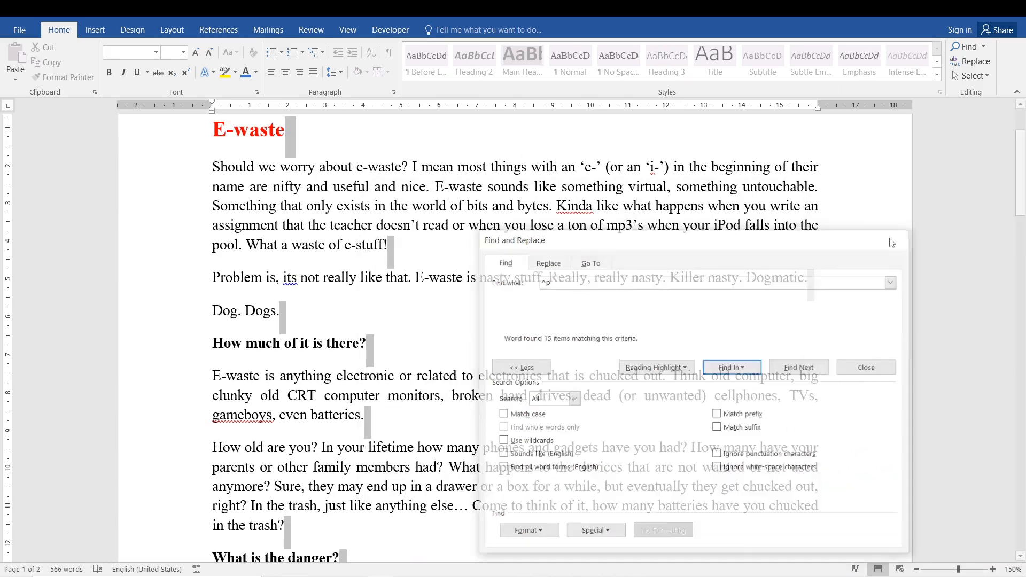
click(391, 54)
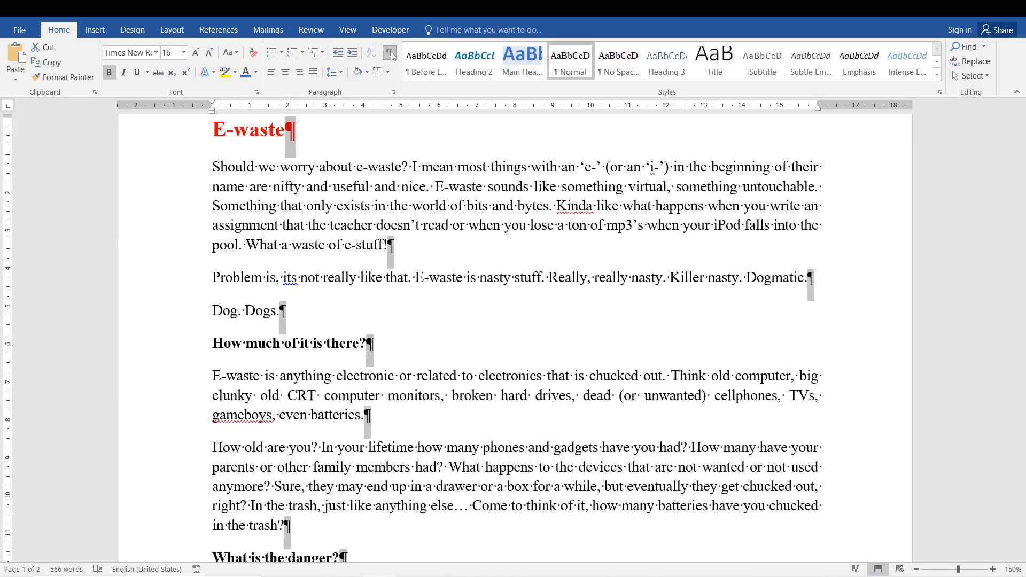
click(391, 54)
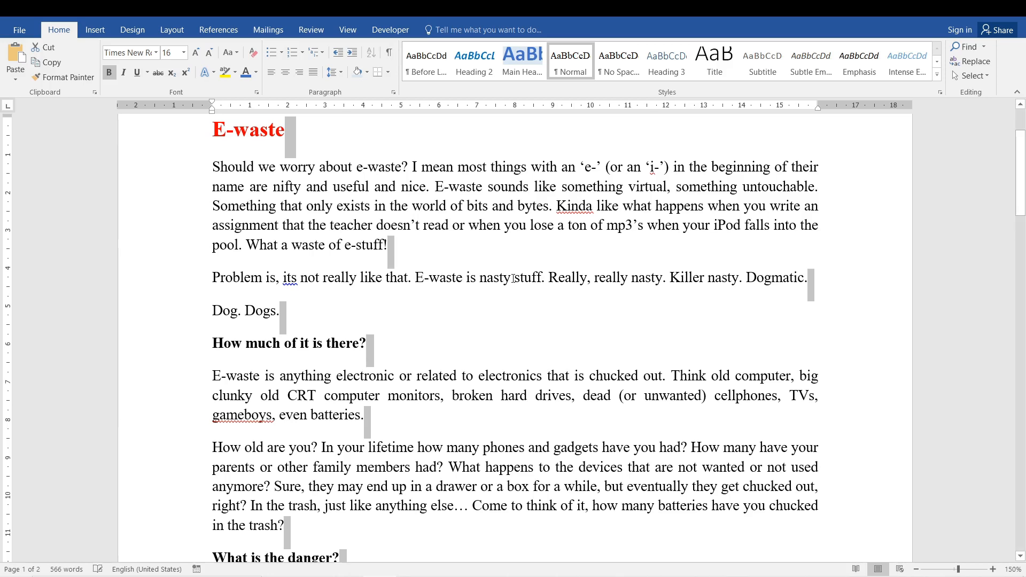
key(ctrl+f)
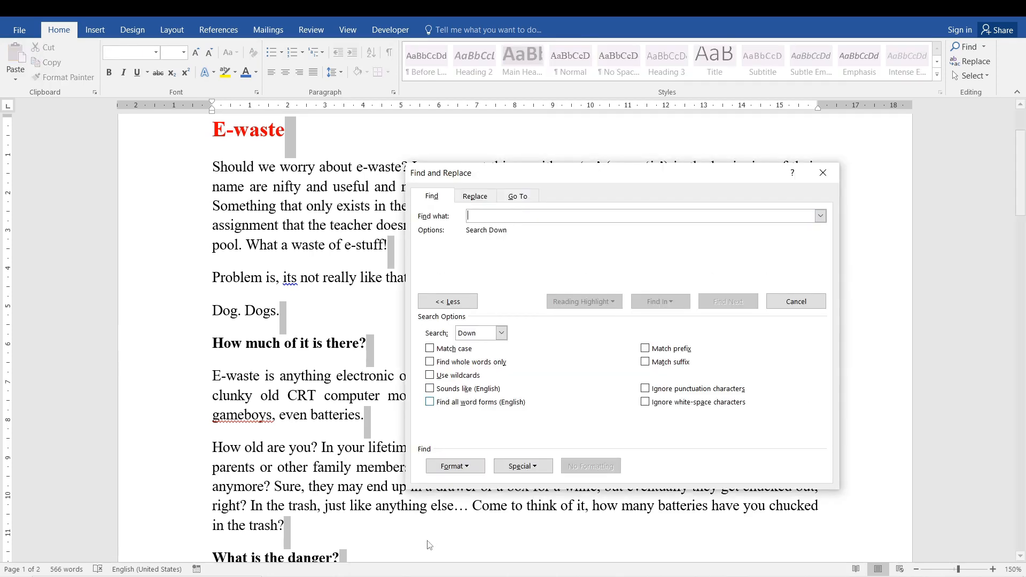
click(471, 470)
click(521, 467)
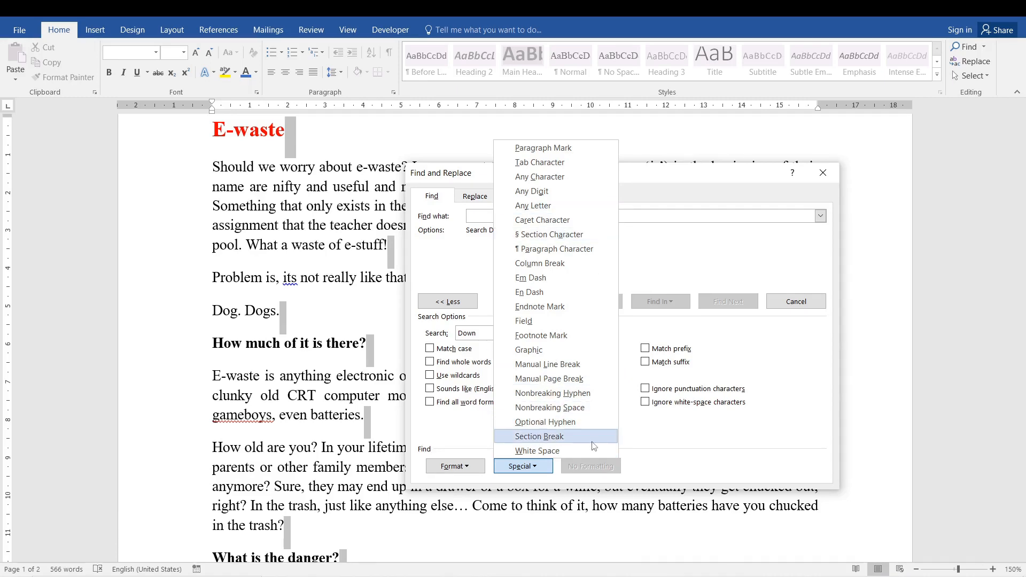
click(759, 343)
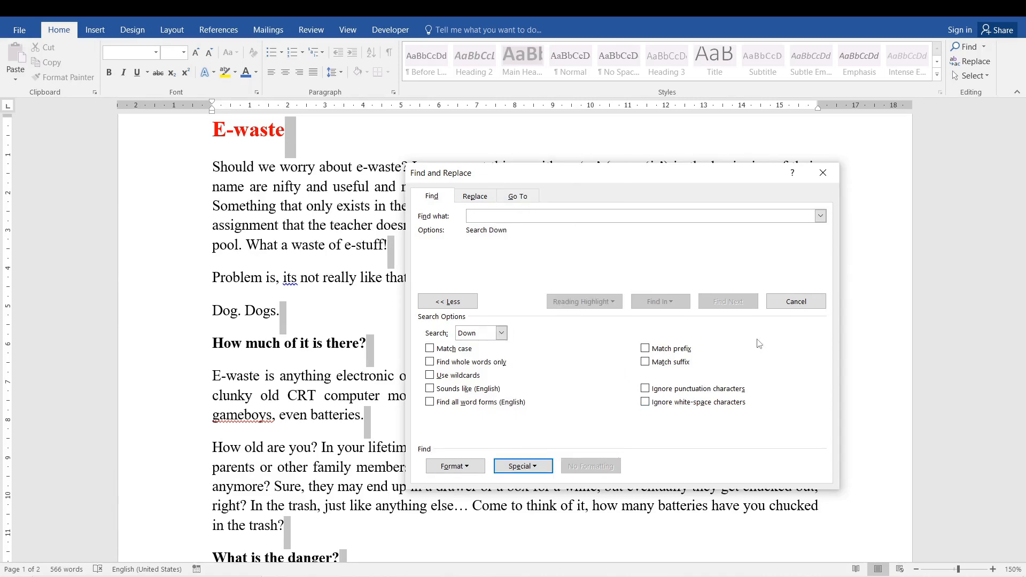
click(823, 172)
- Insert the two power-button pictures below the paragraph ending "What a waste of e-stuff!" and slightly enlarge the one with the white background
click(342, 310)
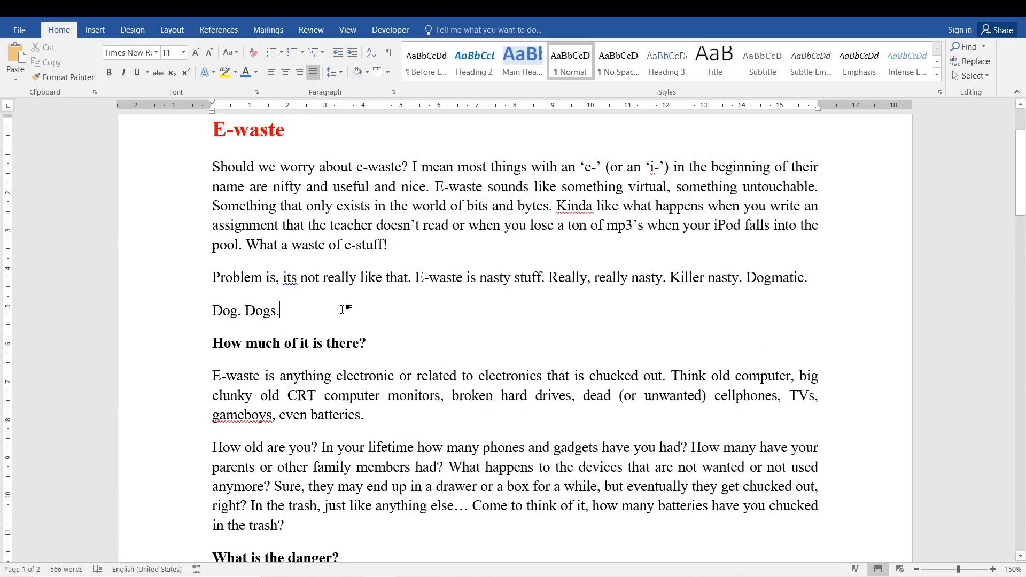
key(ctrl+v)
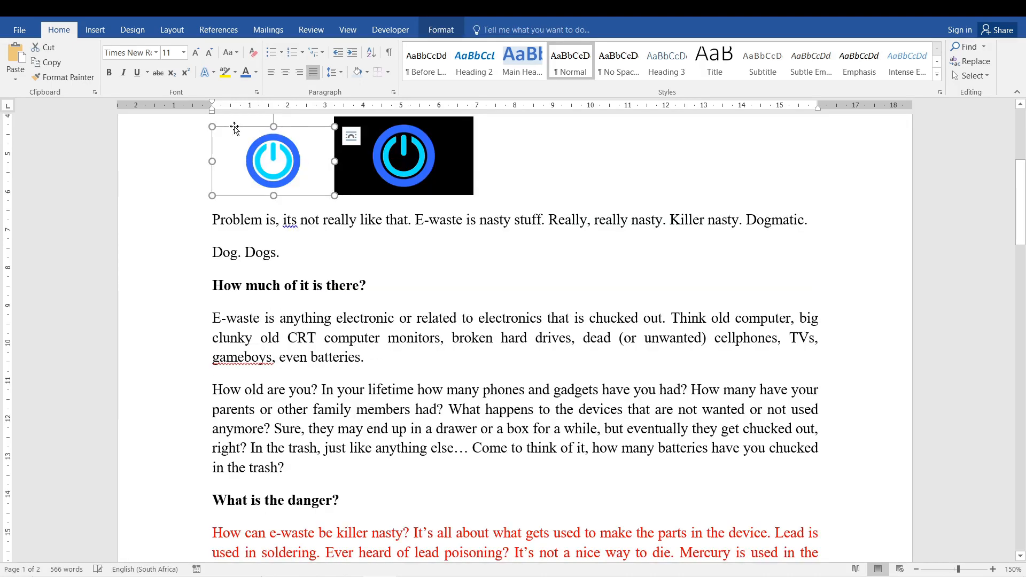
drag(204, 123, 204, 122)
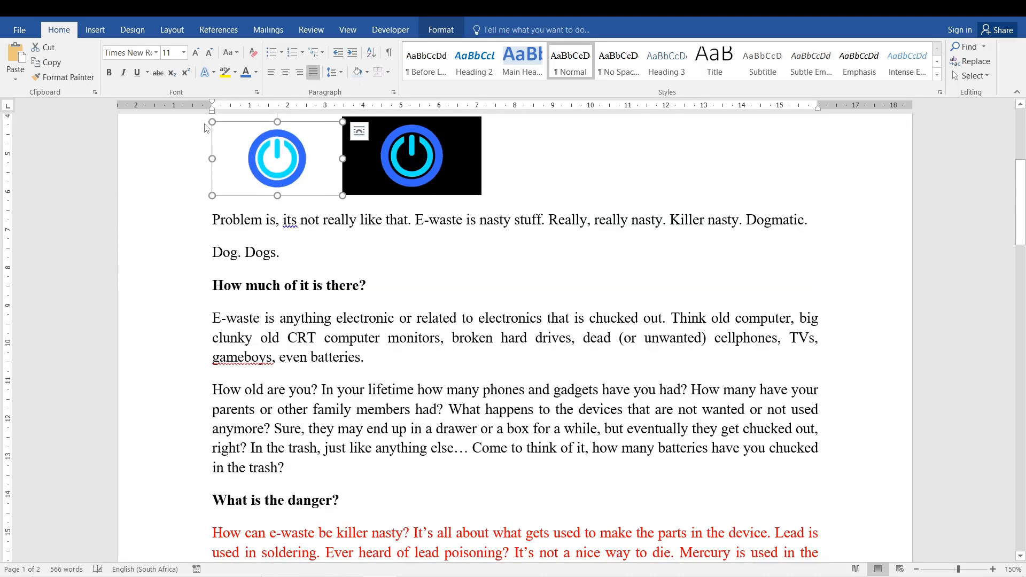
click(587, 155)
scroll(428, 313, up, 3)
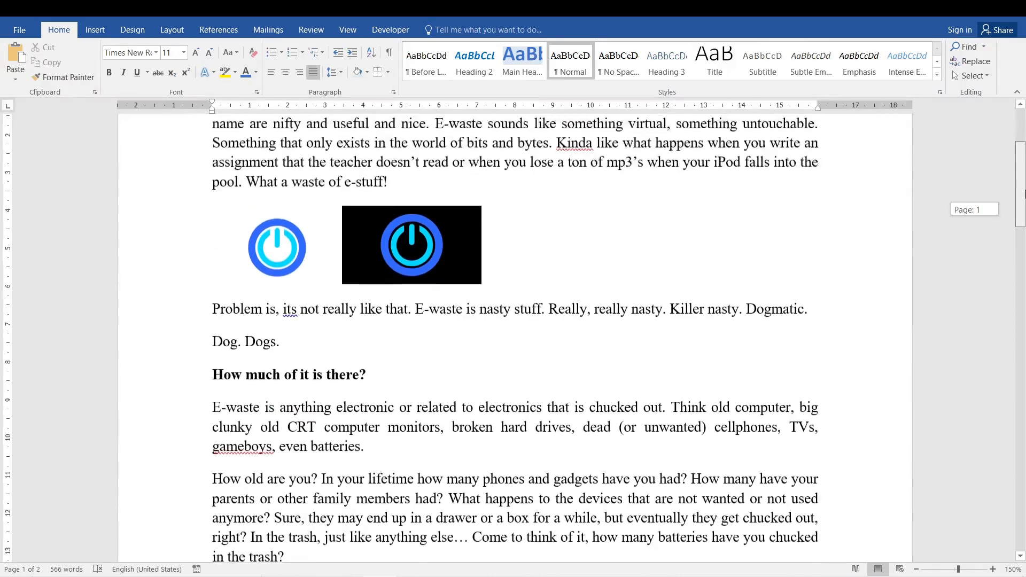
- Select the black power-button picture and view the Clipboard contents, closing the pane when done
click(407, 309)
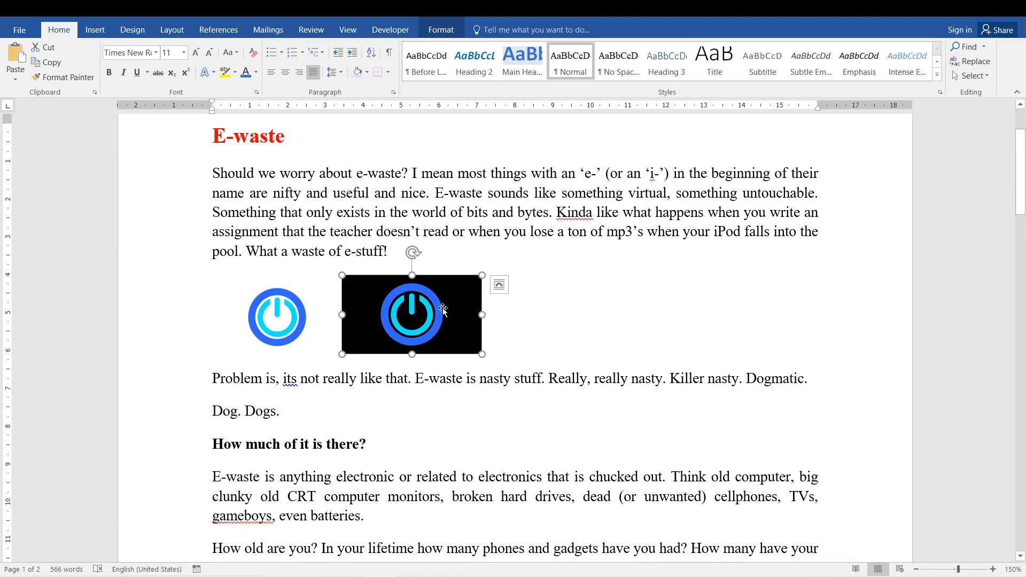
click(16, 79)
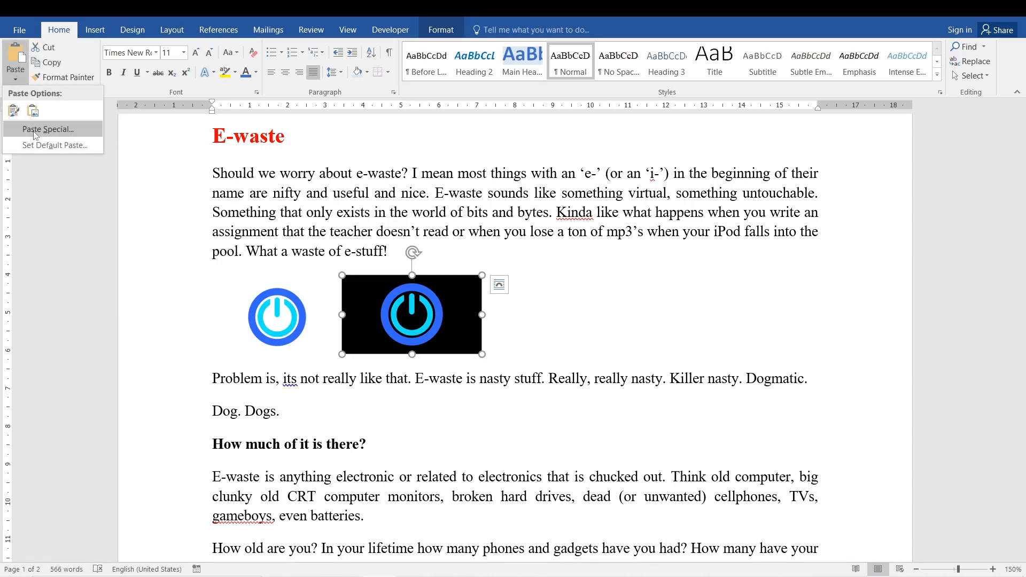
click(72, 57)
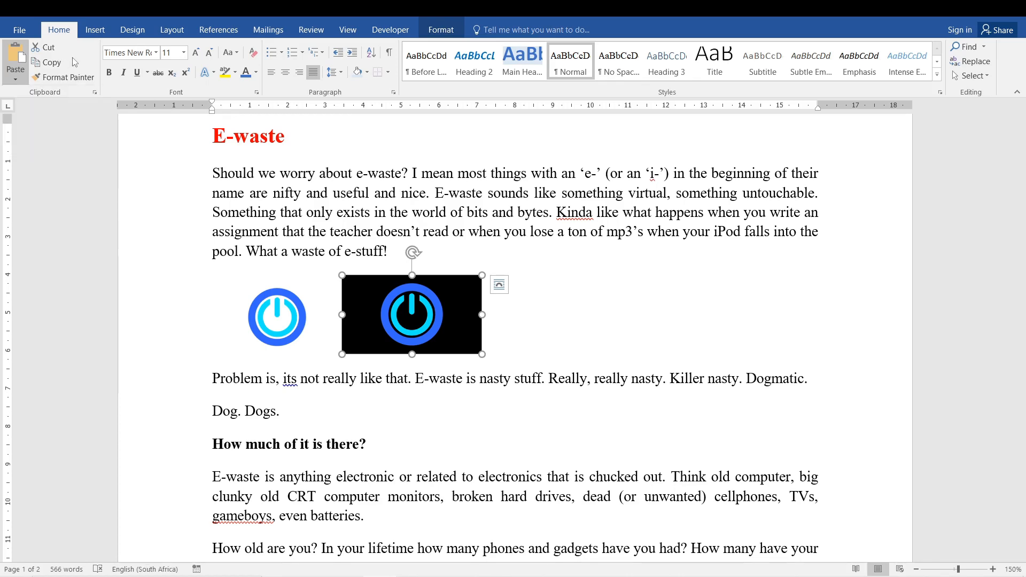
click(94, 92)
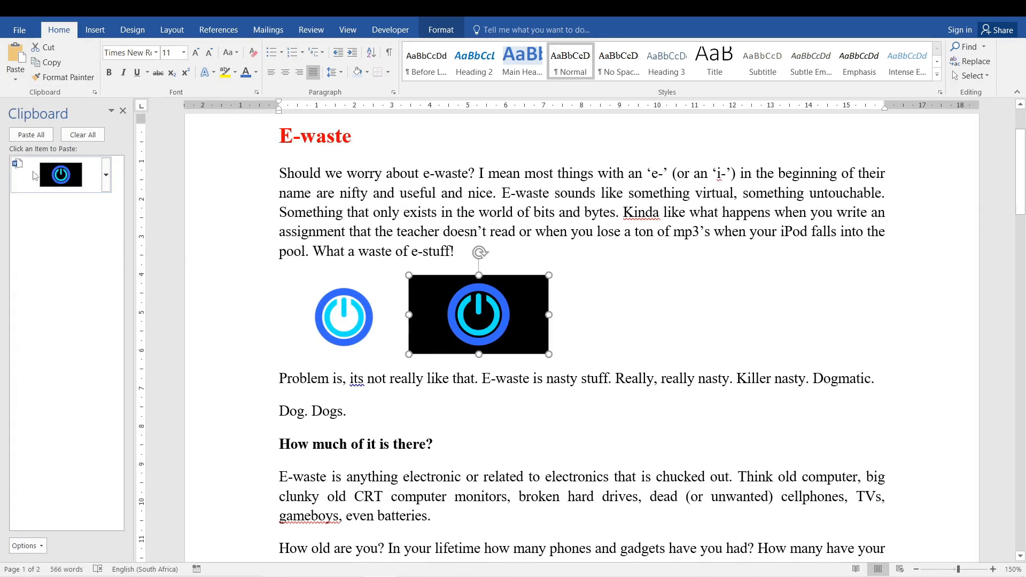
click(123, 110)
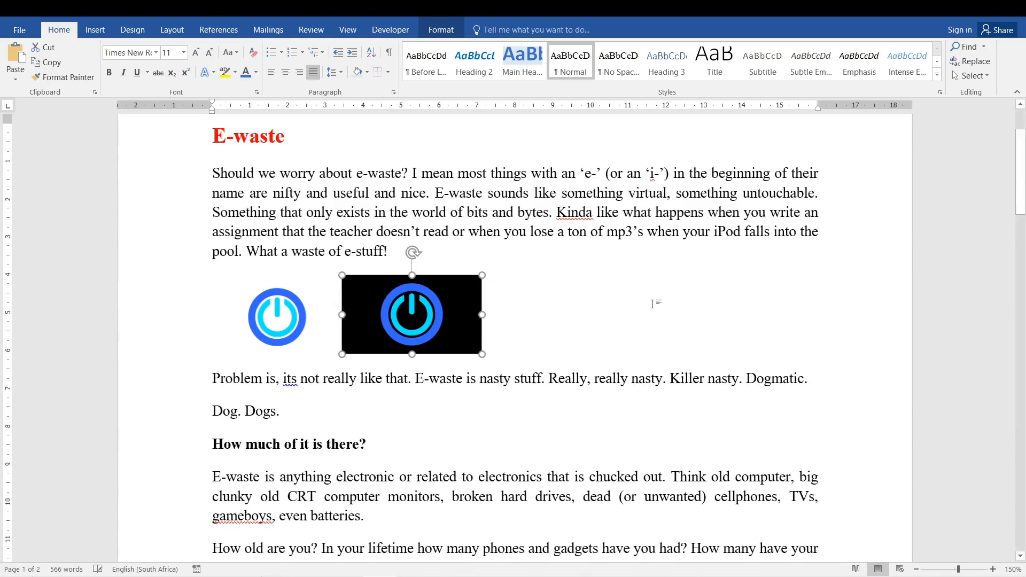
- Place the cursor in the FYI paragraph on page 2 and set Advanced Find to search for the Graphic special character (^g)
click(499, 284)
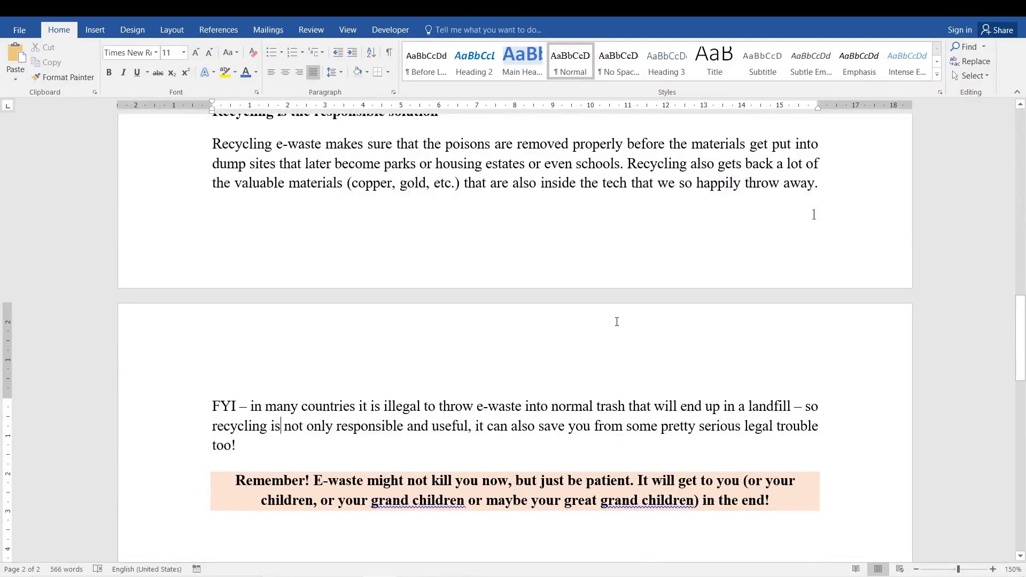
key(ctrl+f)
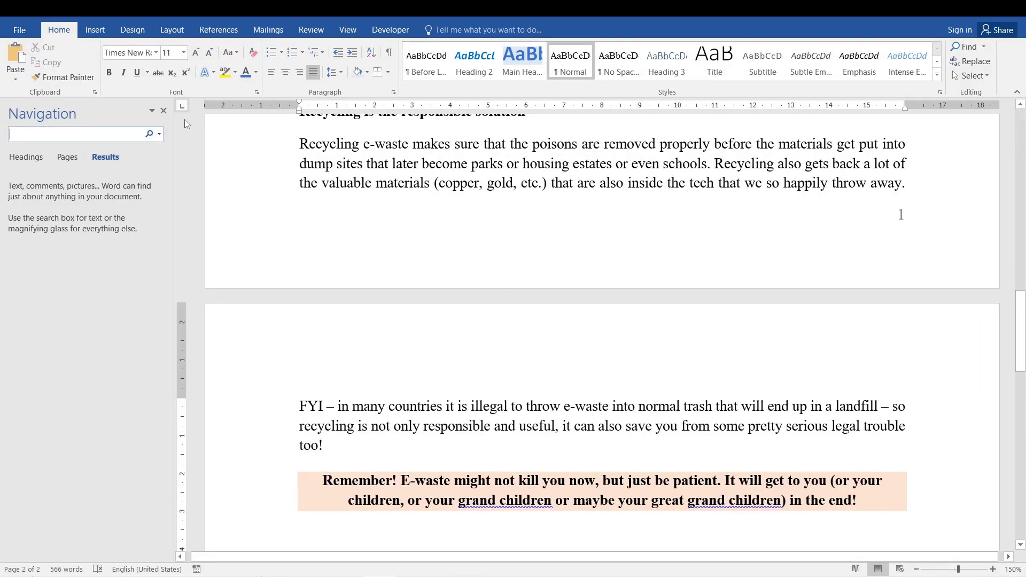
click(163, 111)
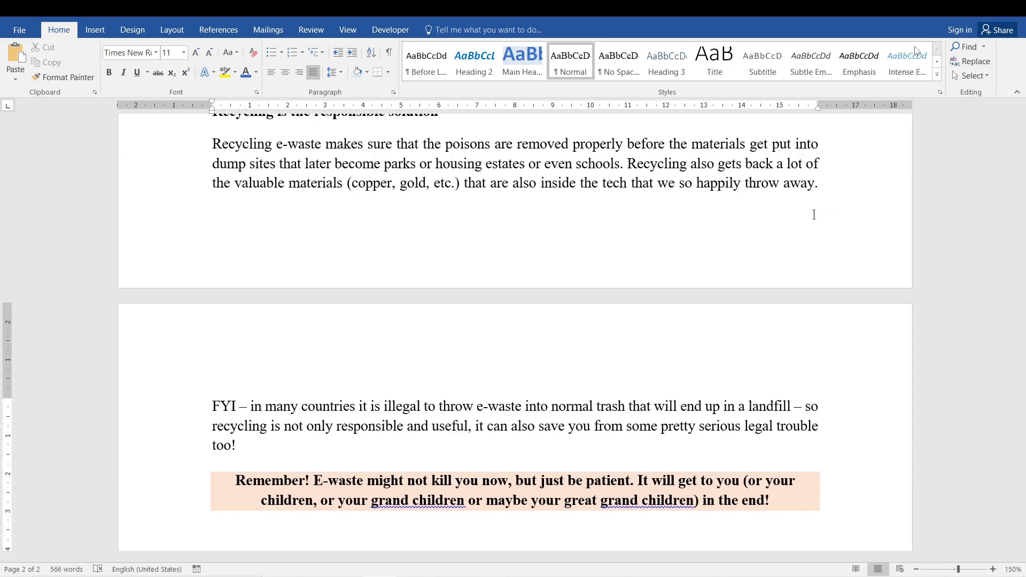
click(984, 47)
click(974, 75)
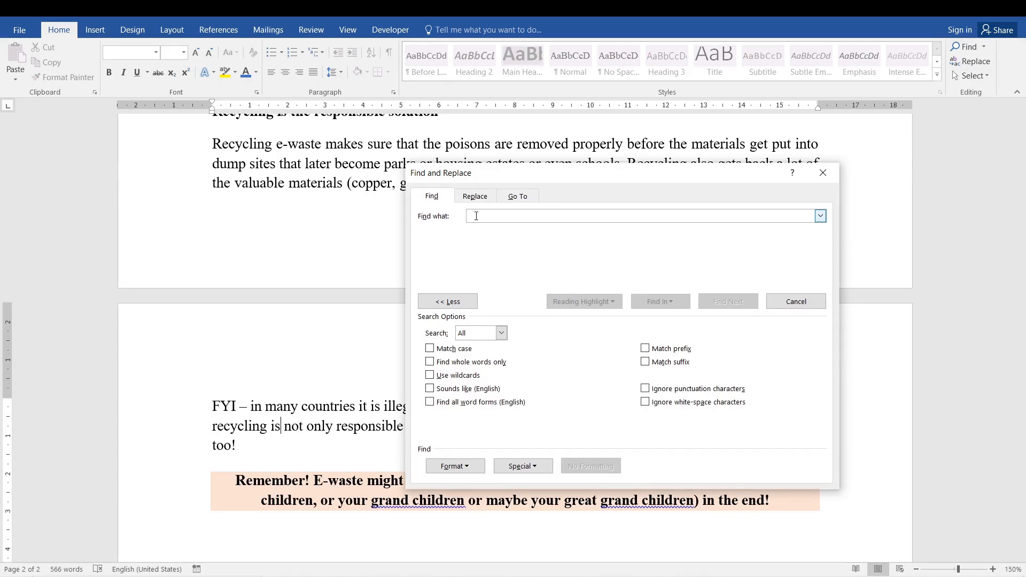
click(537, 467)
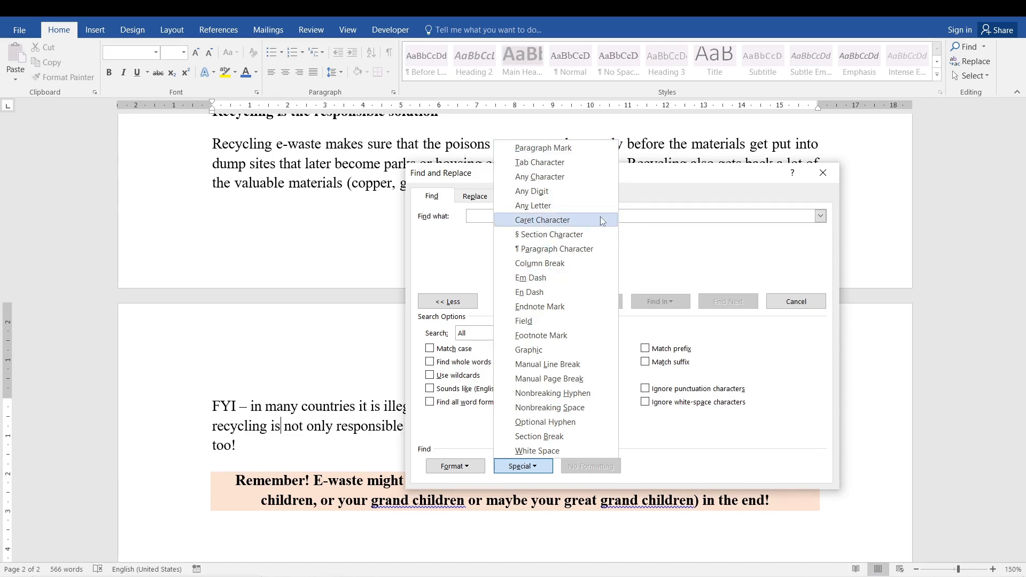
click(565, 355)
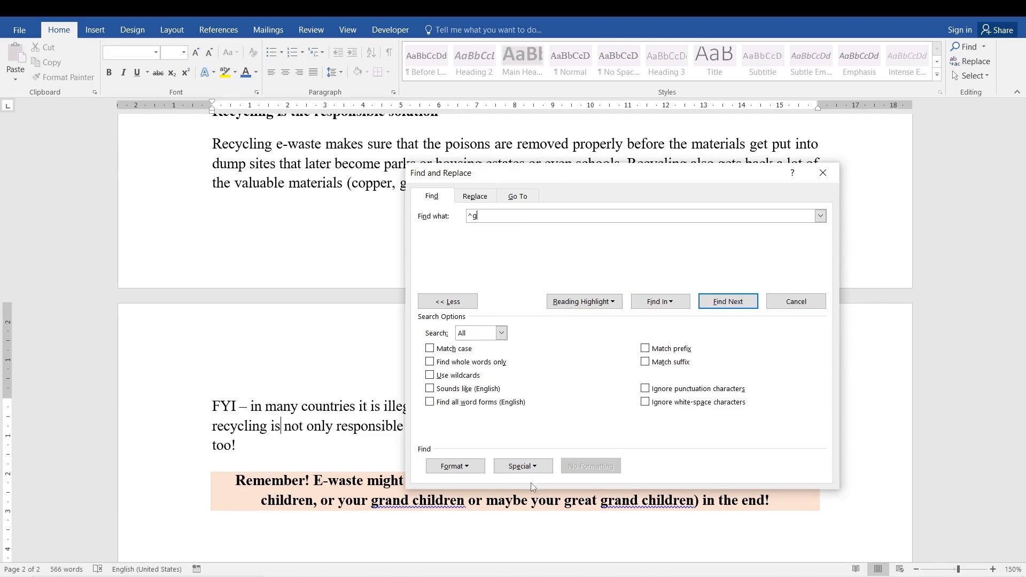
- Find all graphics in the main document and uncover the pictures behind the search dialog
click(540, 468)
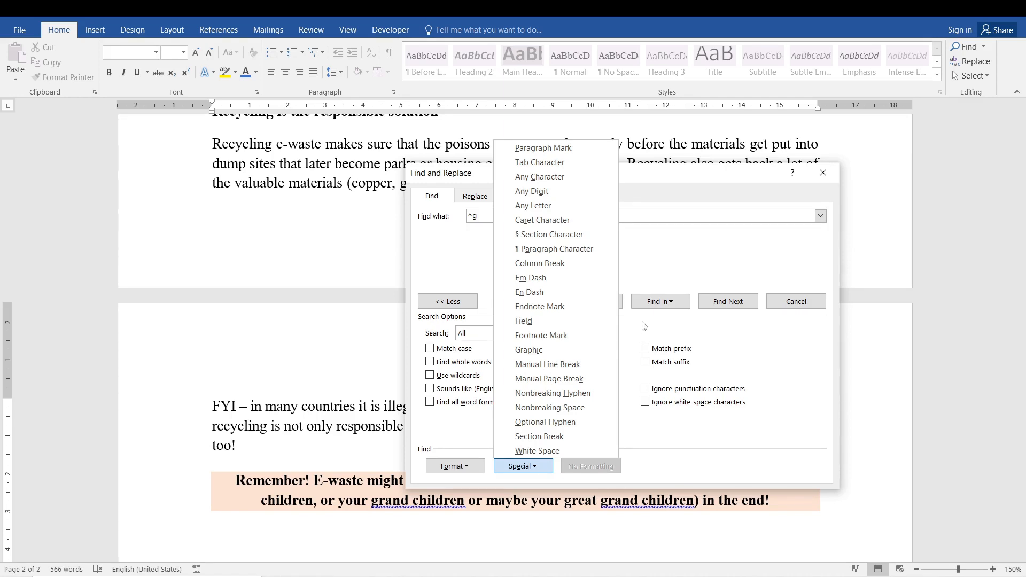
click(659, 287)
click(668, 301)
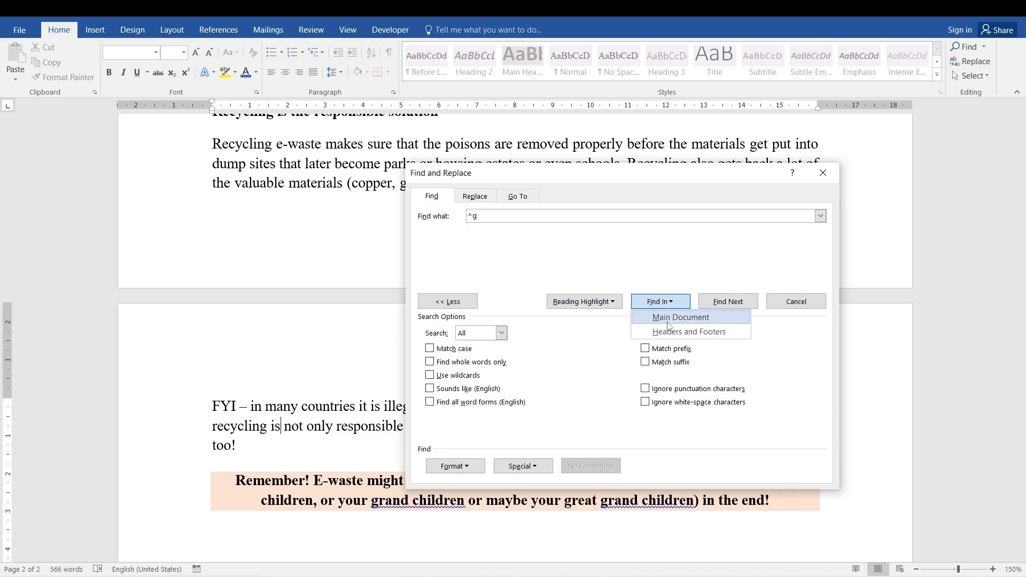
click(668, 323)
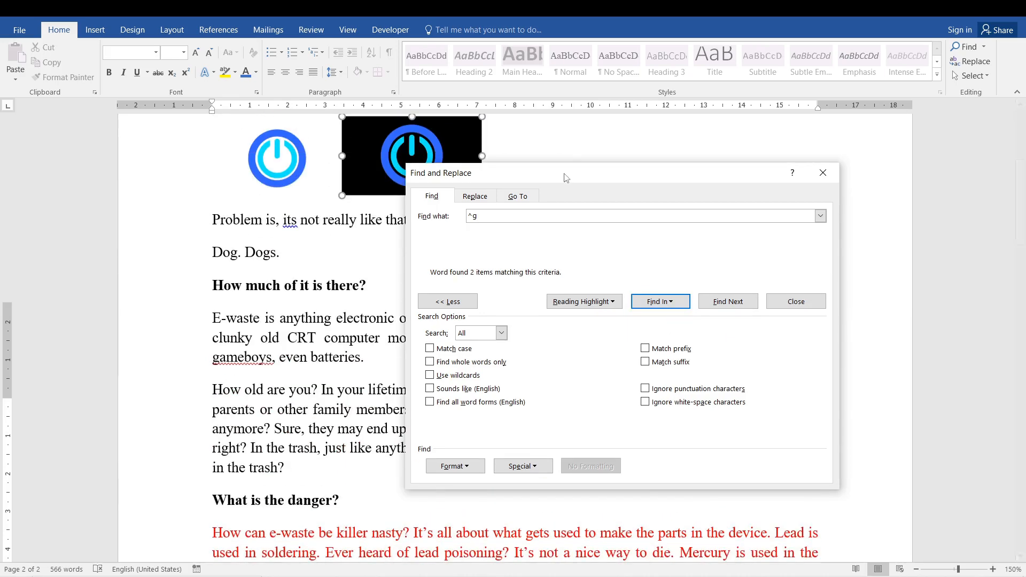
drag(566, 177, 599, 324)
click(385, 172)
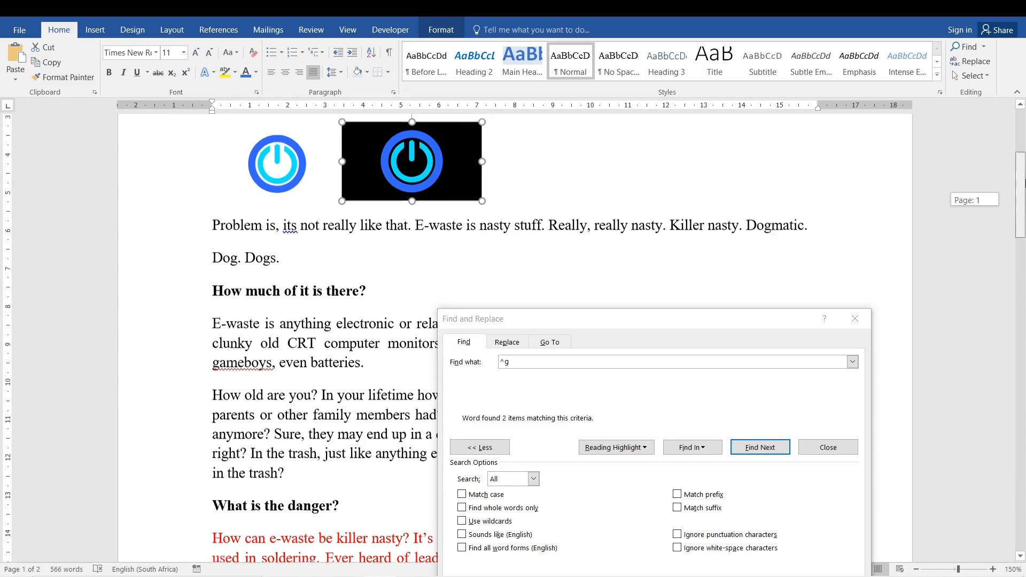
scroll(1006, 222, up, 2)
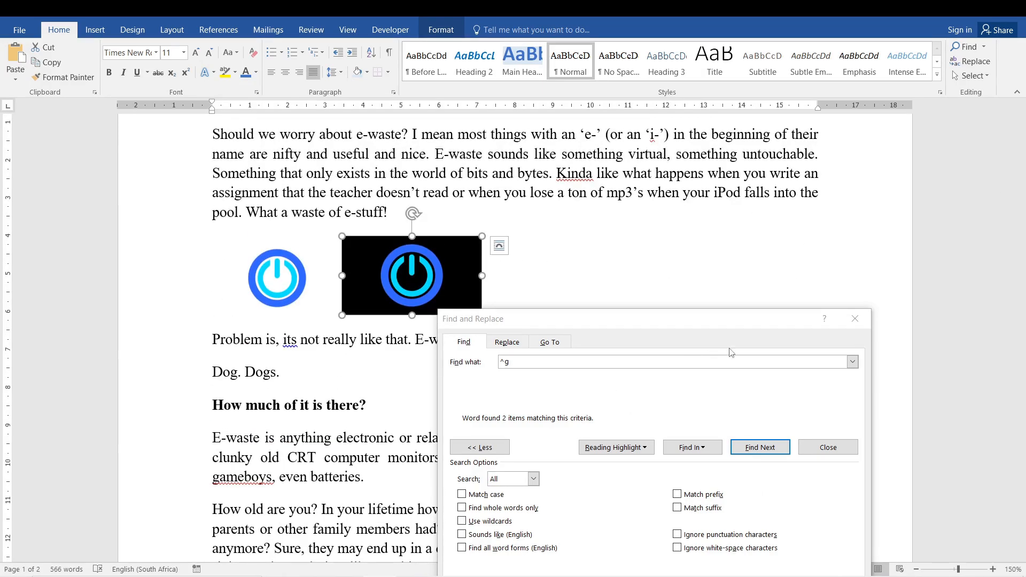
- Close the search dialog and delete both power-button pictures from the document
click(855, 319)
click(238, 276)
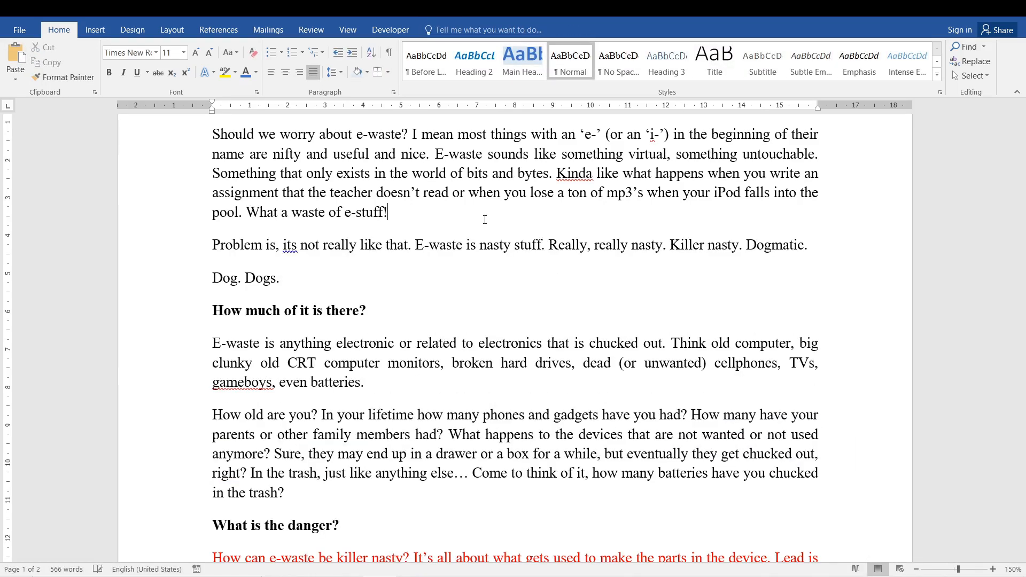
- Set Advanced Find to search by the Times New Roman font and clear the ^g search text
key(ctrl+h)
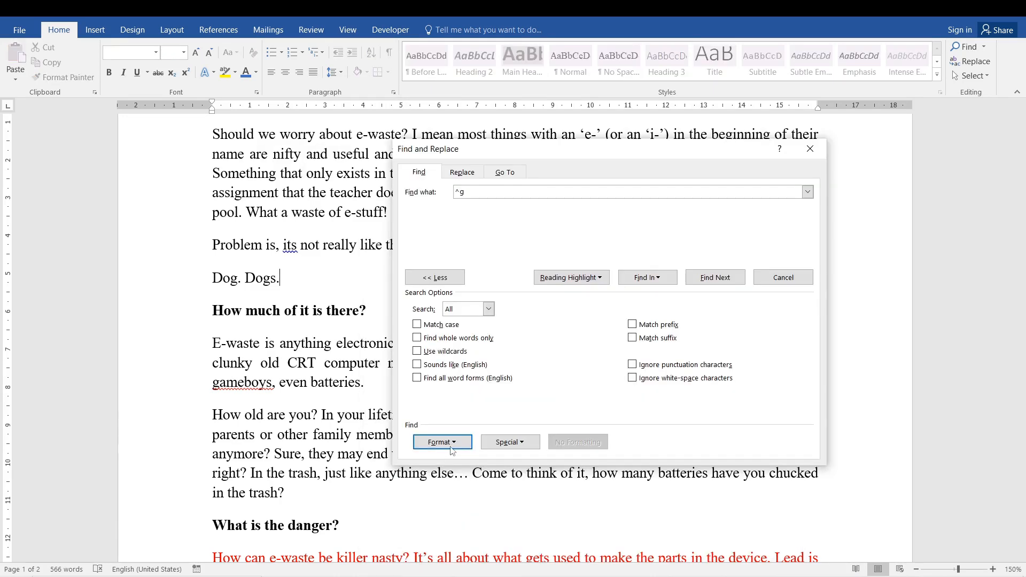
click(452, 449)
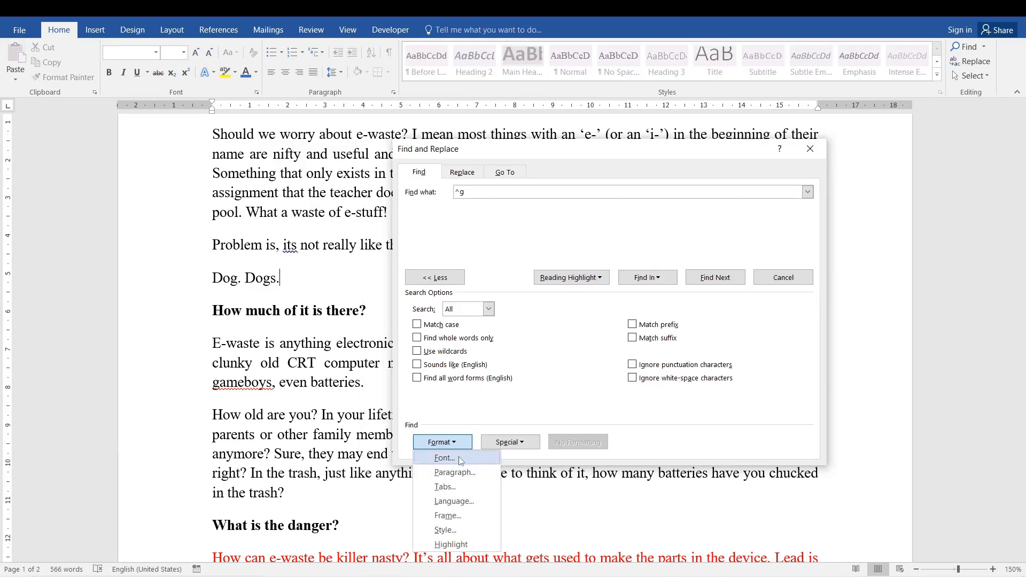
click(460, 459)
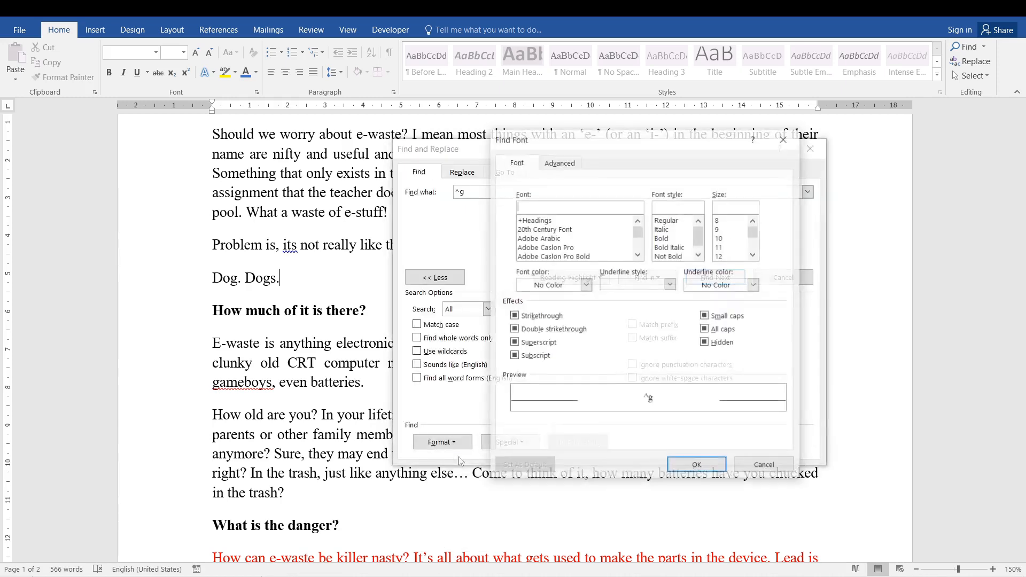
click(545, 247)
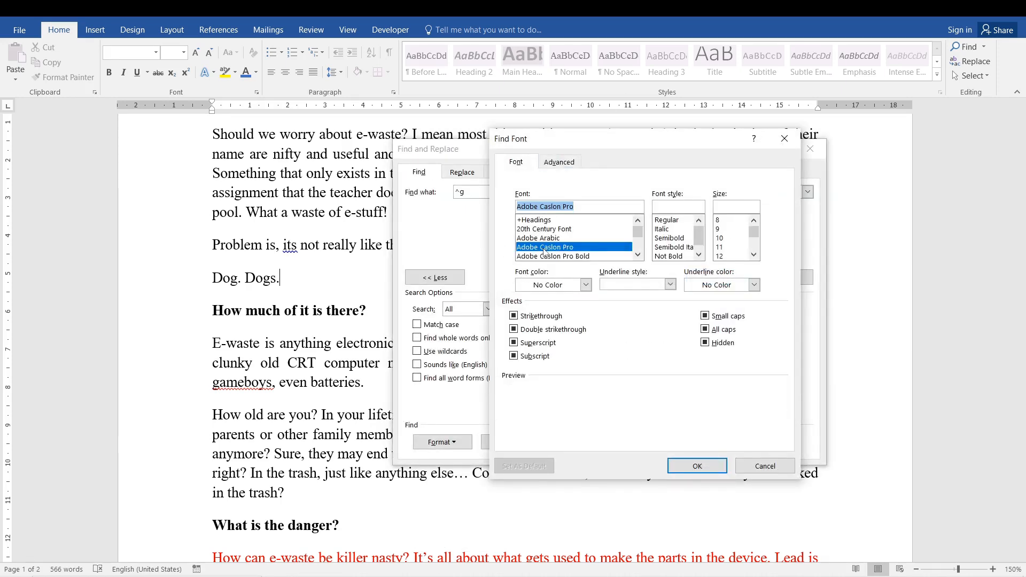
mouse_move(637, 231)
mouse_down()
mouse_move(638, 244)
mouse_move(638, 229)
mouse_up()
click(541, 221)
key(Return)
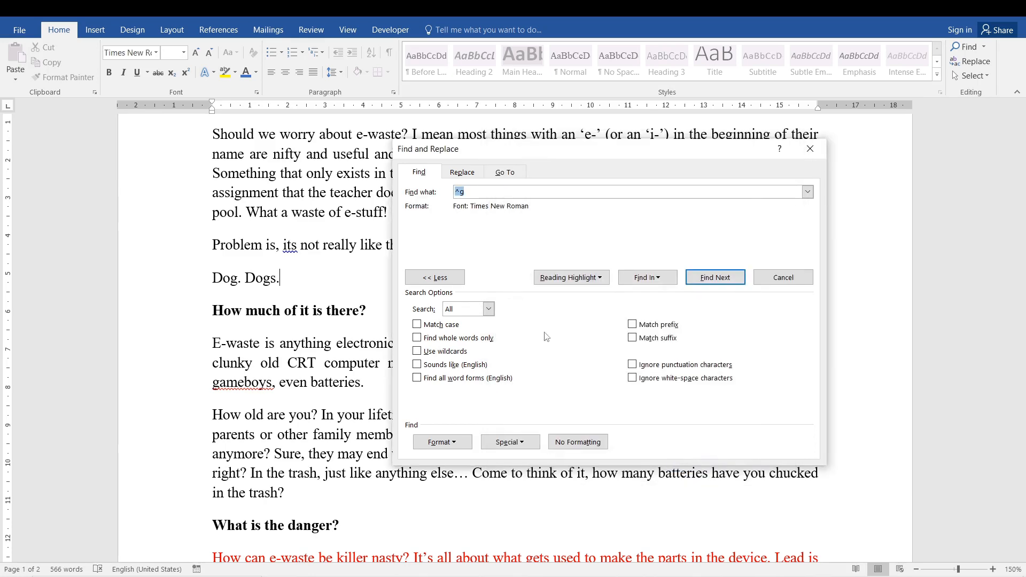
key(BackSpace)
- Find all Times New Roman text in the main document, close the search dialog and clear the selection
click(671, 284)
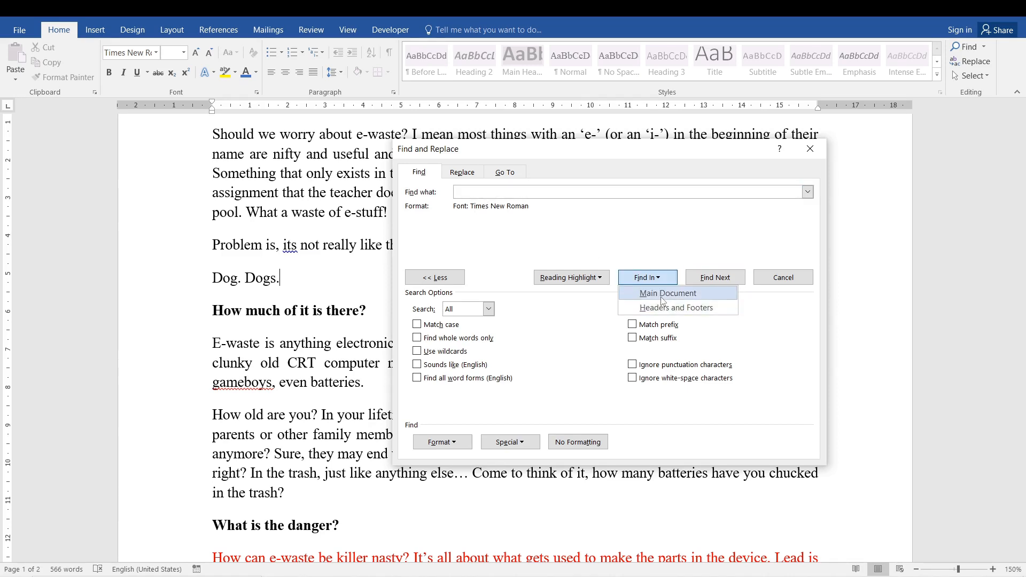
click(663, 298)
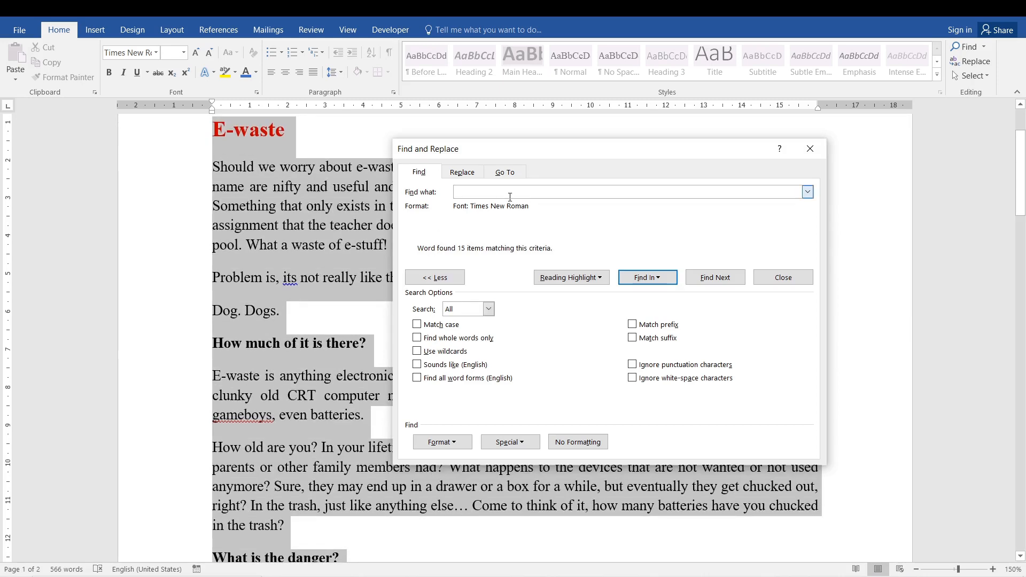
click(810, 149)
click(306, 225)
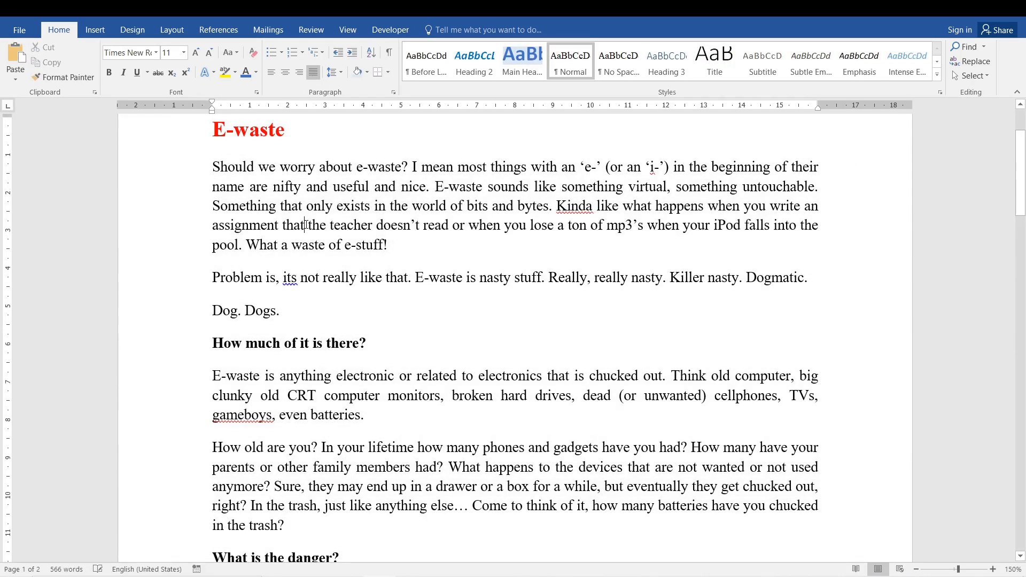
- Check the font and size of the E-waste heading against the first body paragraph
triple_click(282, 128)
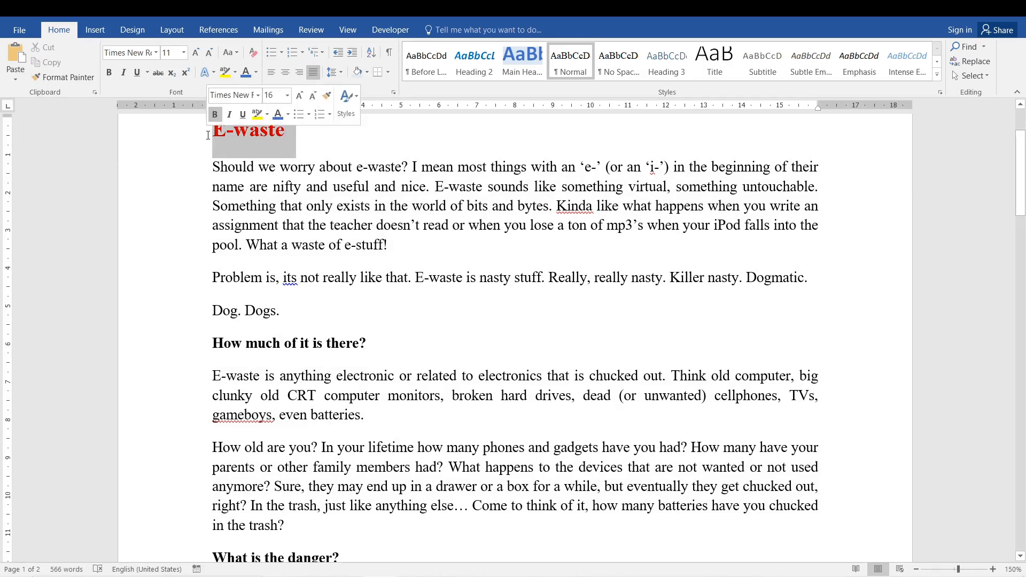
click(277, 181)
click(227, 130)
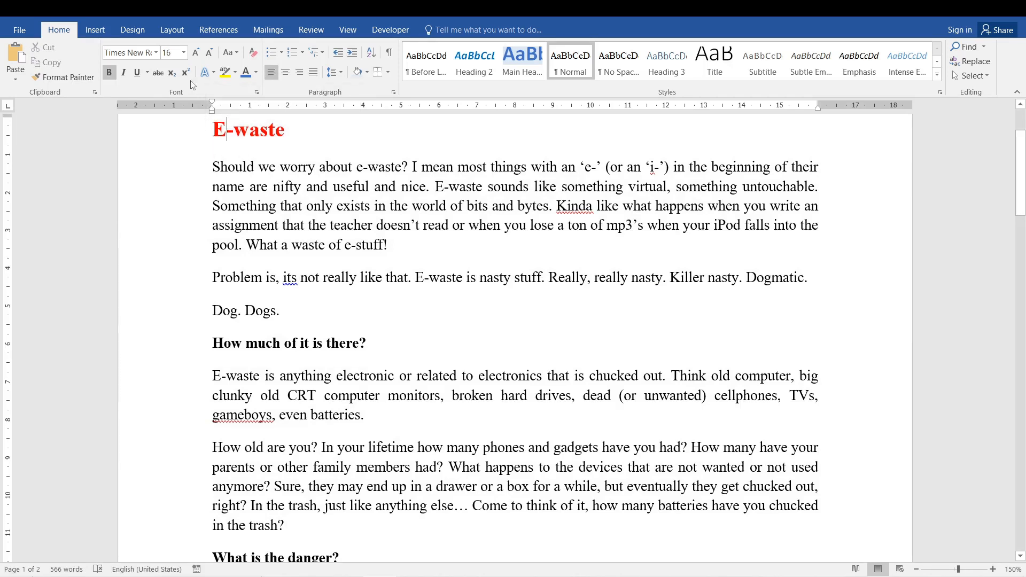
click(280, 205)
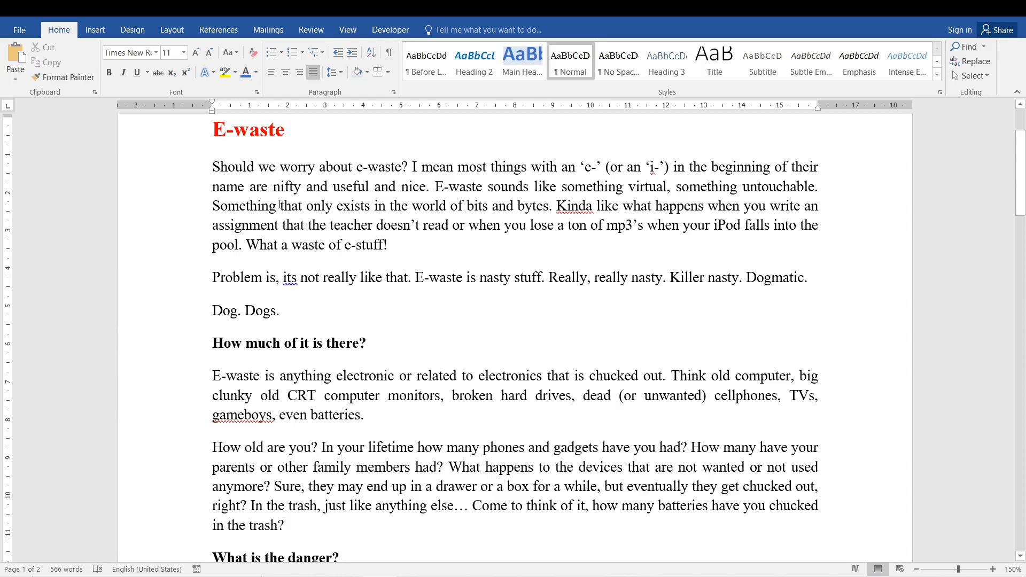
- Open Advanced Find and set the search format to font size 16
click(983, 47)
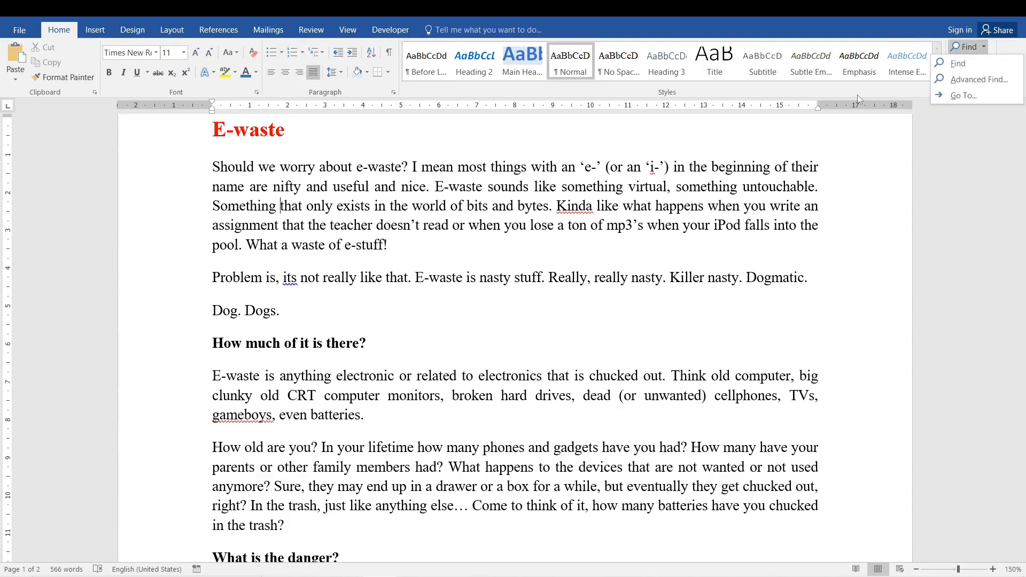
click(971, 80)
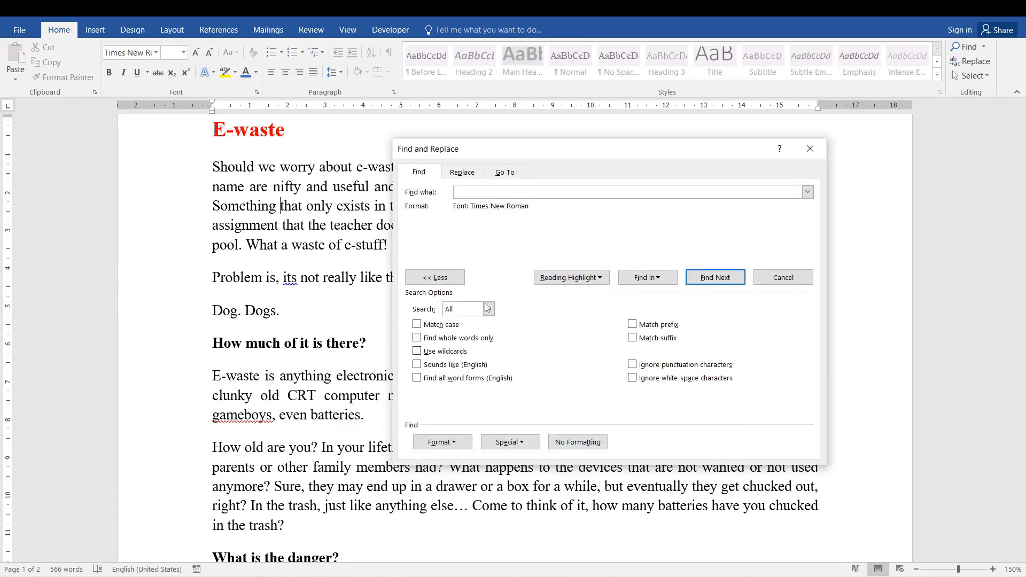
click(441, 443)
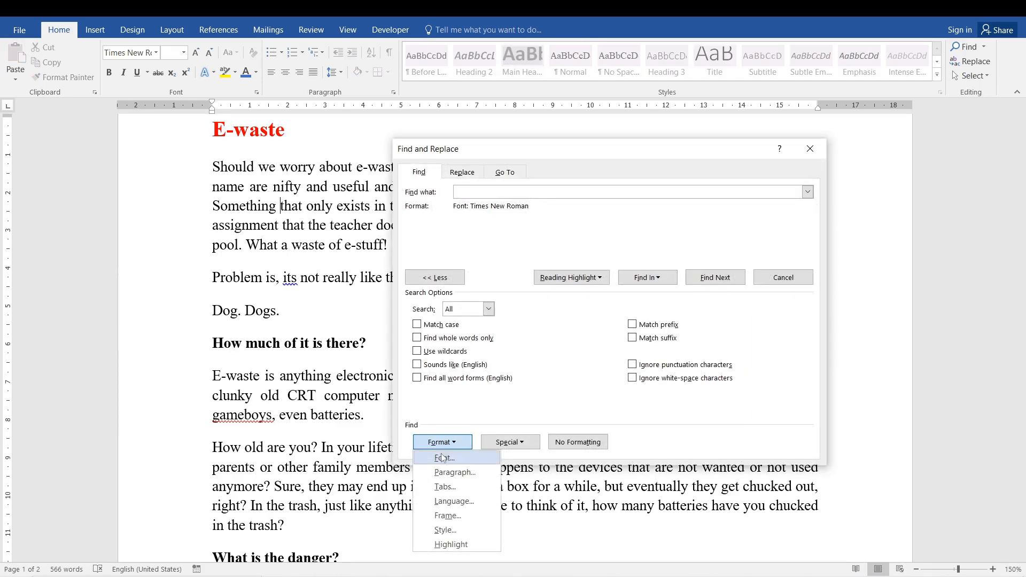
click(442, 458)
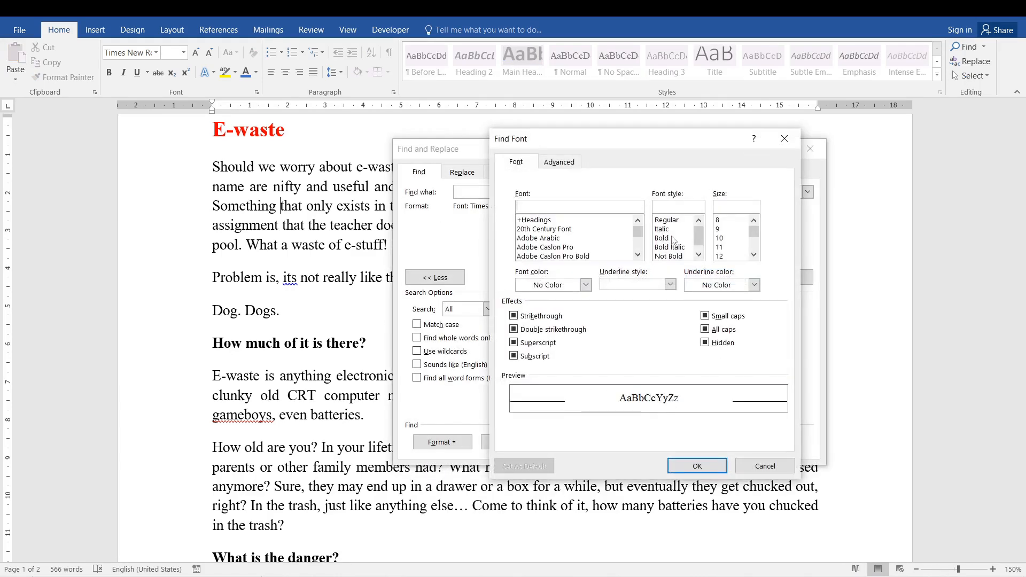
click(754, 255)
click(754, 255)
click(754, 254)
click(719, 247)
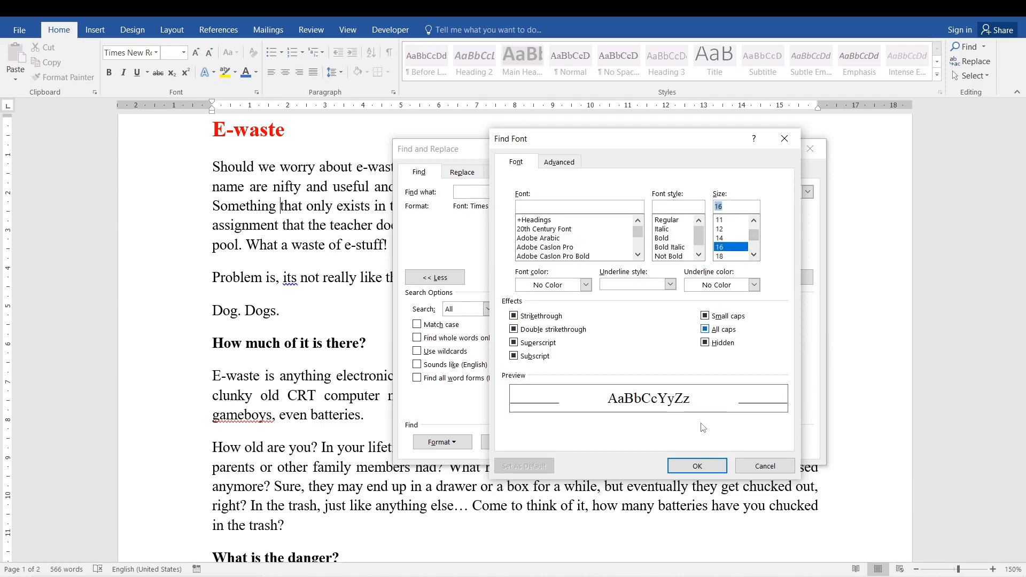
click(697, 467)
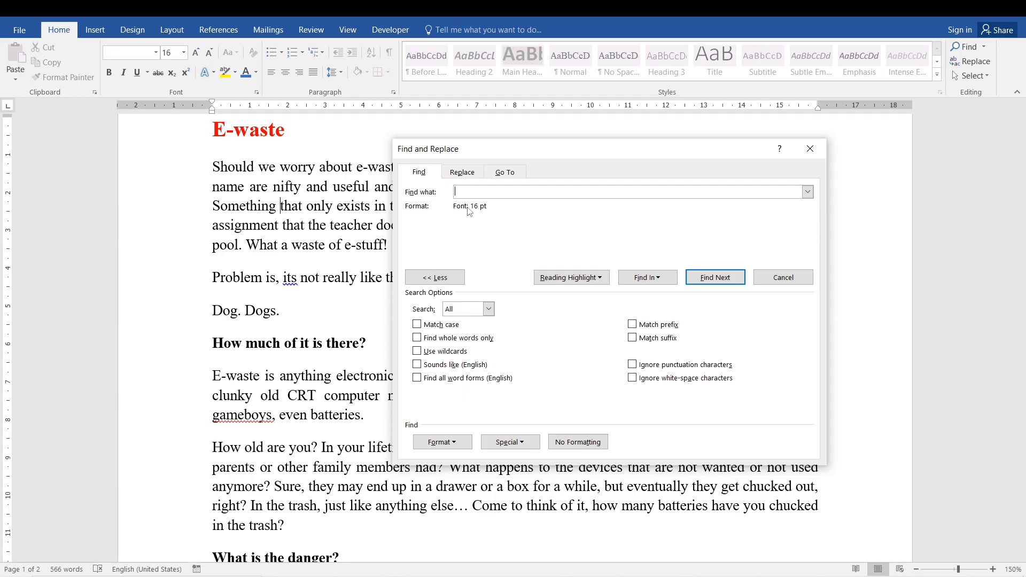
- Add the Times New Roman font to the size criterion and find all matches in the main document
click(453, 450)
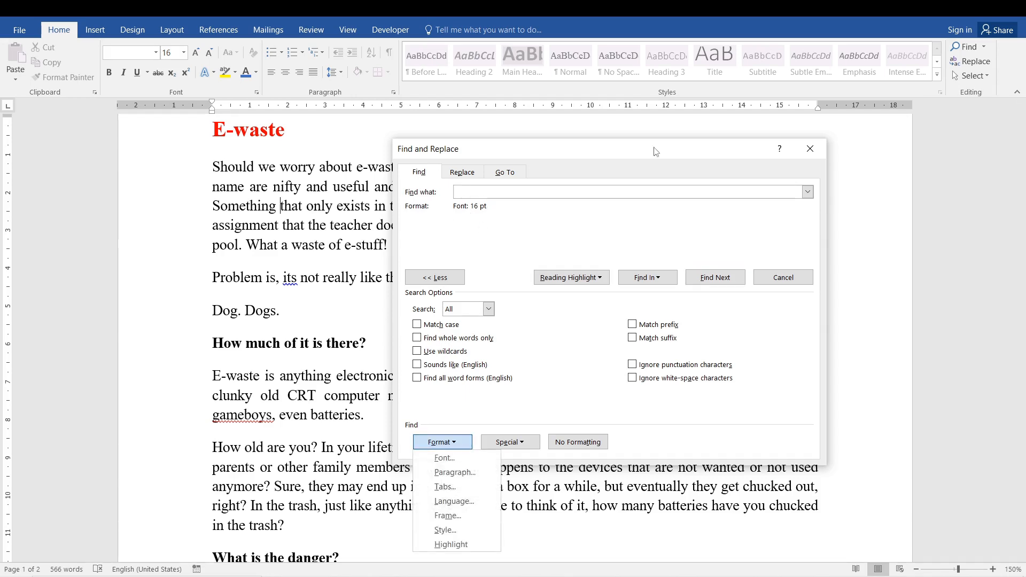
click(446, 458)
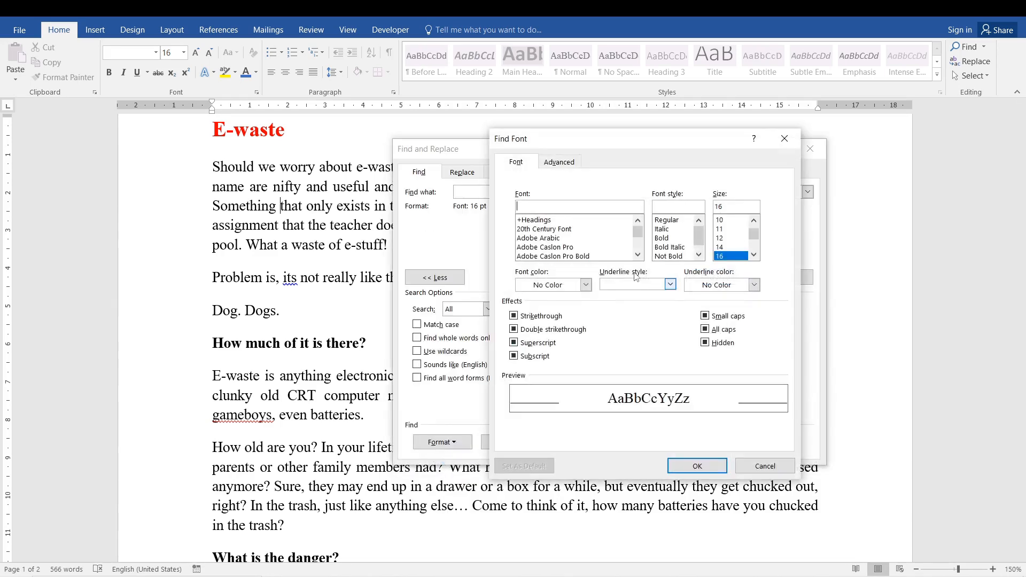
click(556, 230)
click(558, 247)
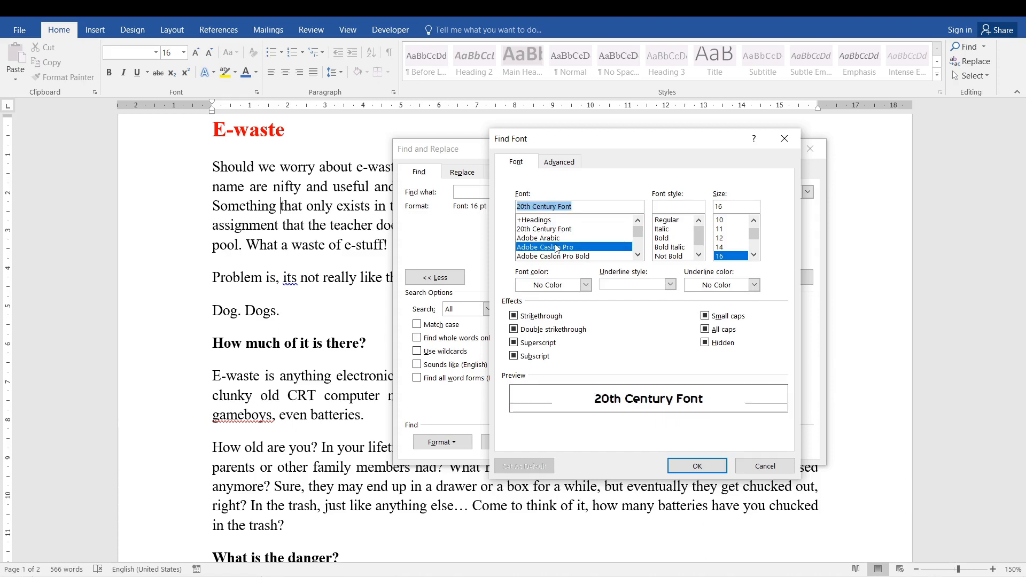
text(time)
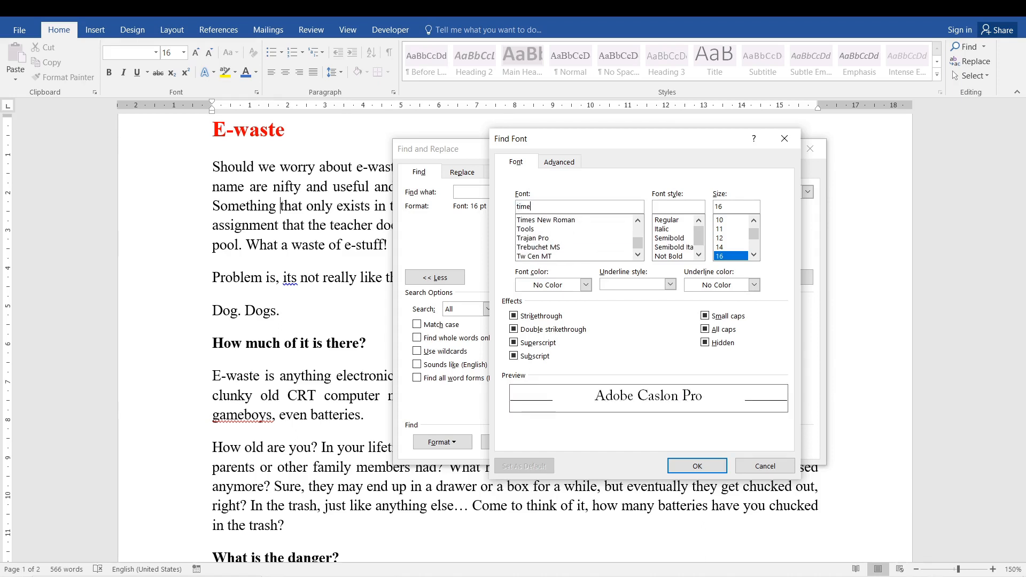
click(554, 220)
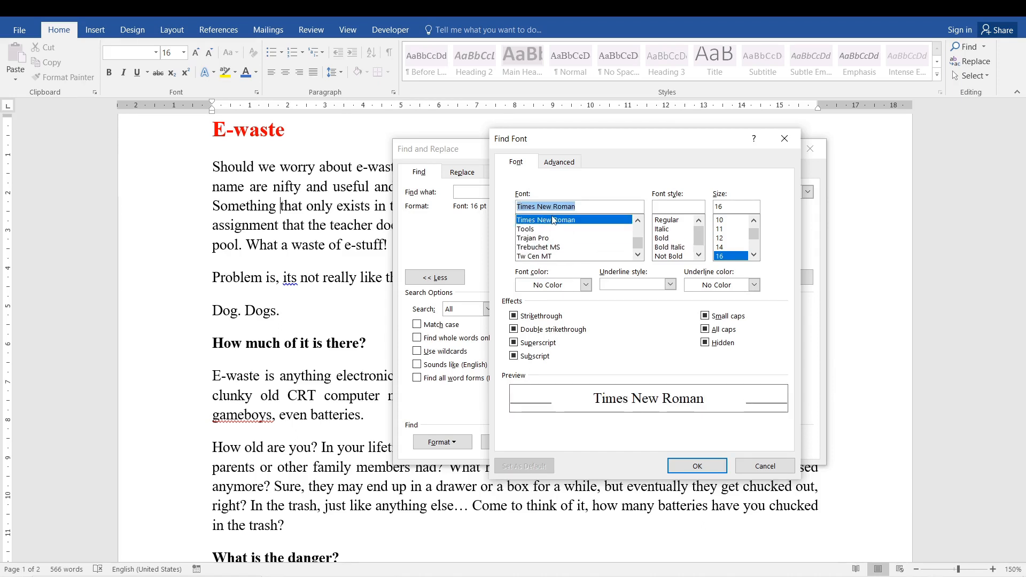
click(694, 467)
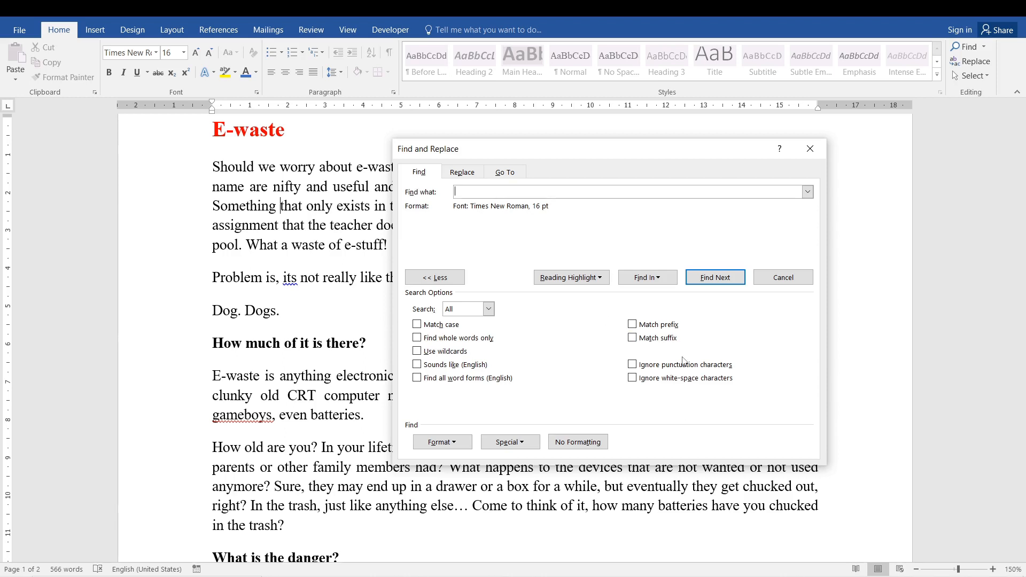
click(658, 286)
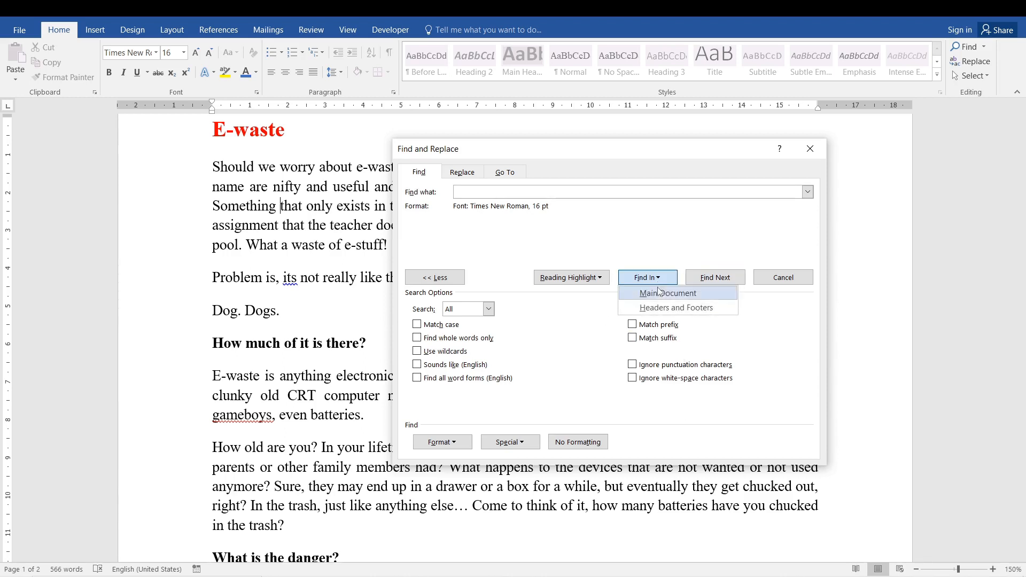
click(660, 292)
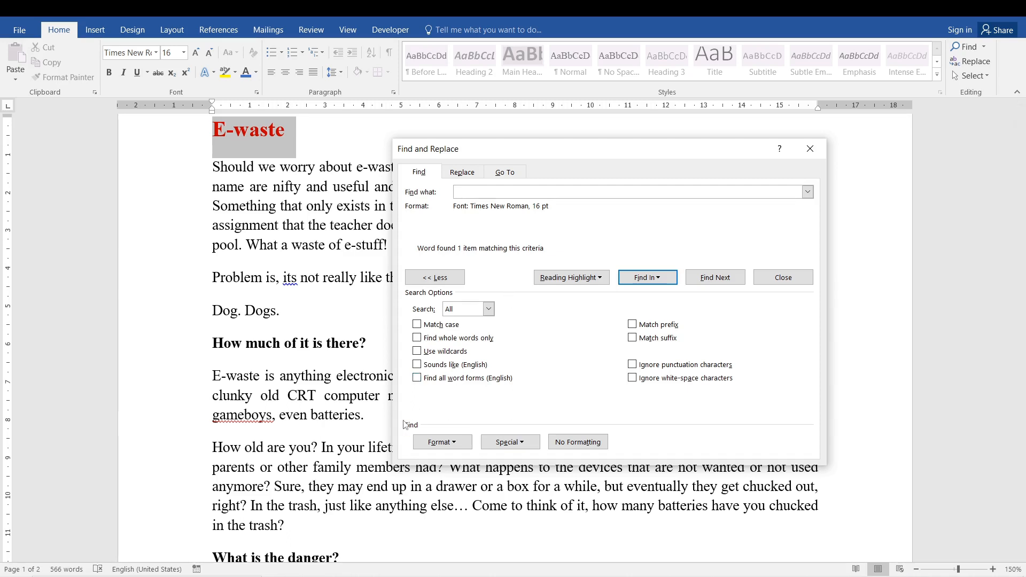
- Browse the languages available as a search format and leave without applying one
click(432, 443)
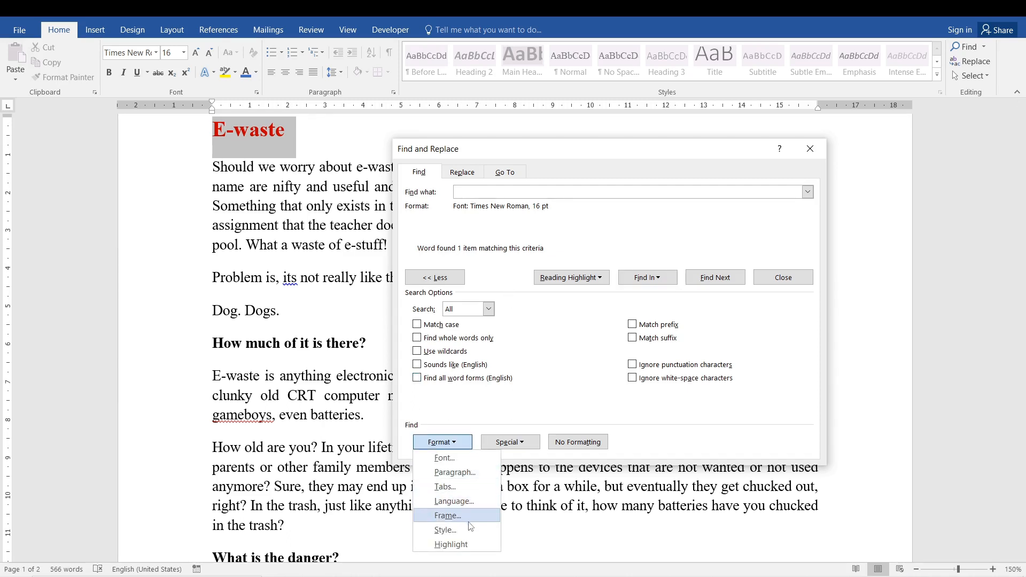
click(470, 501)
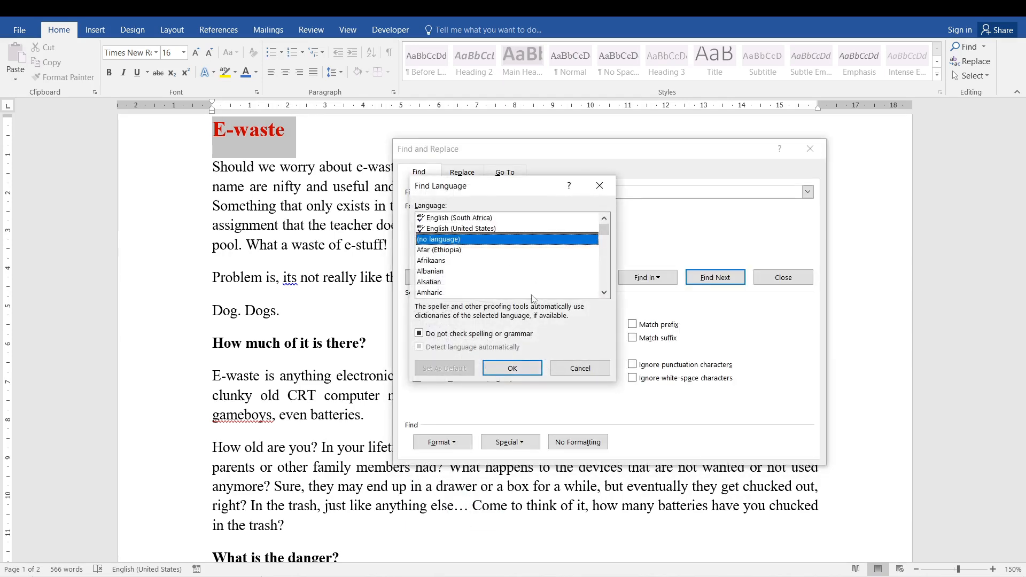
click(442, 273)
click(440, 252)
click(441, 260)
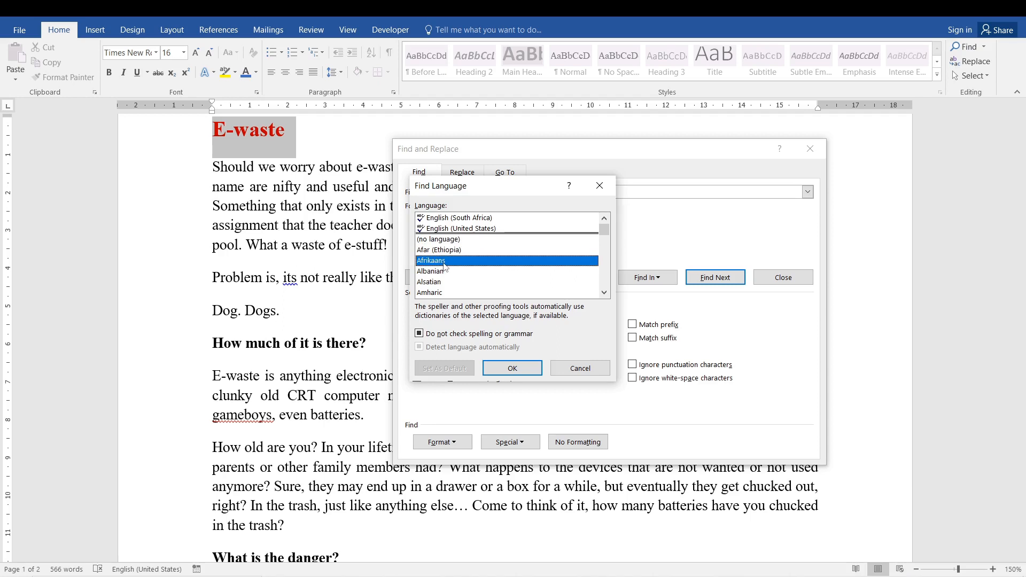
click(443, 272)
click(449, 280)
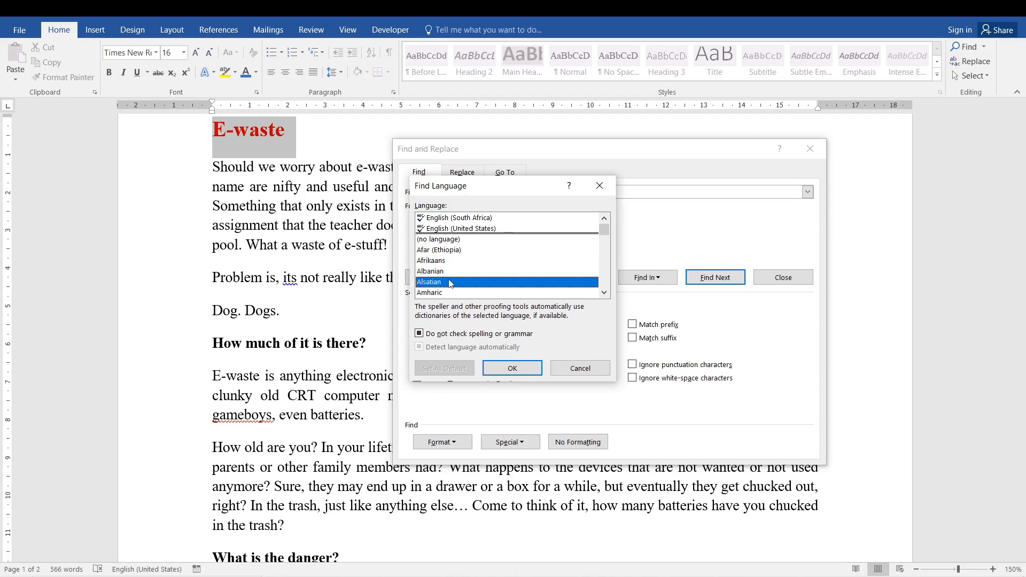
click(577, 369)
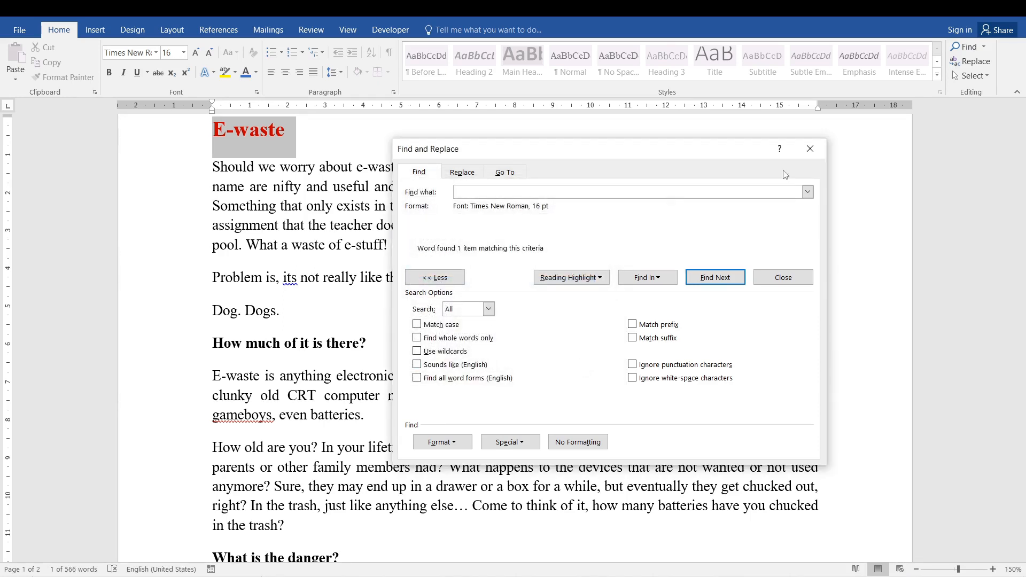
- Close the search dialog, deselect the match and return to the E-waste heading at the start of the document
click(810, 150)
click(366, 258)
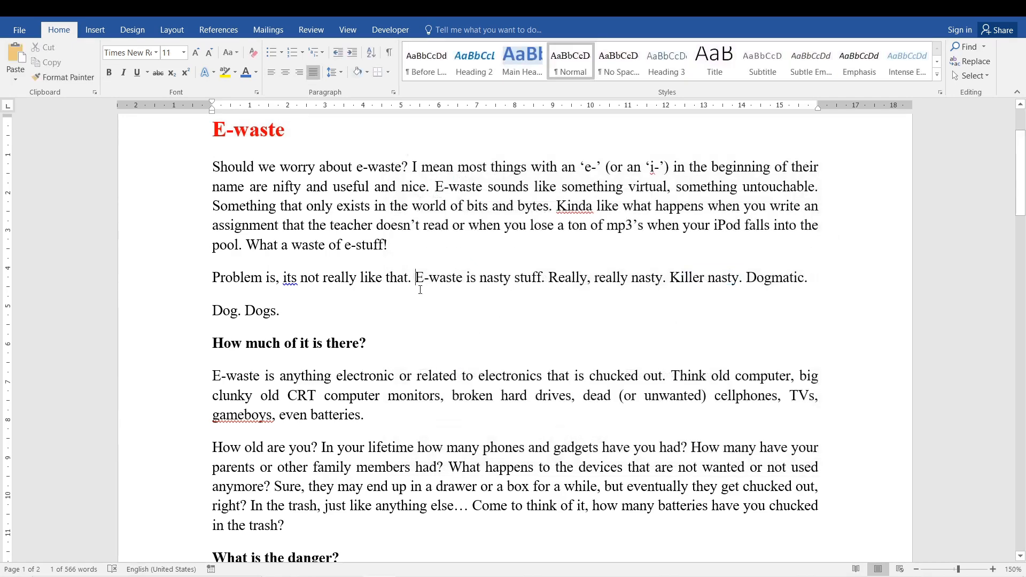
double_click(386, 229)
click(406, 250)
click(530, 231)
key(ctrl+Home)
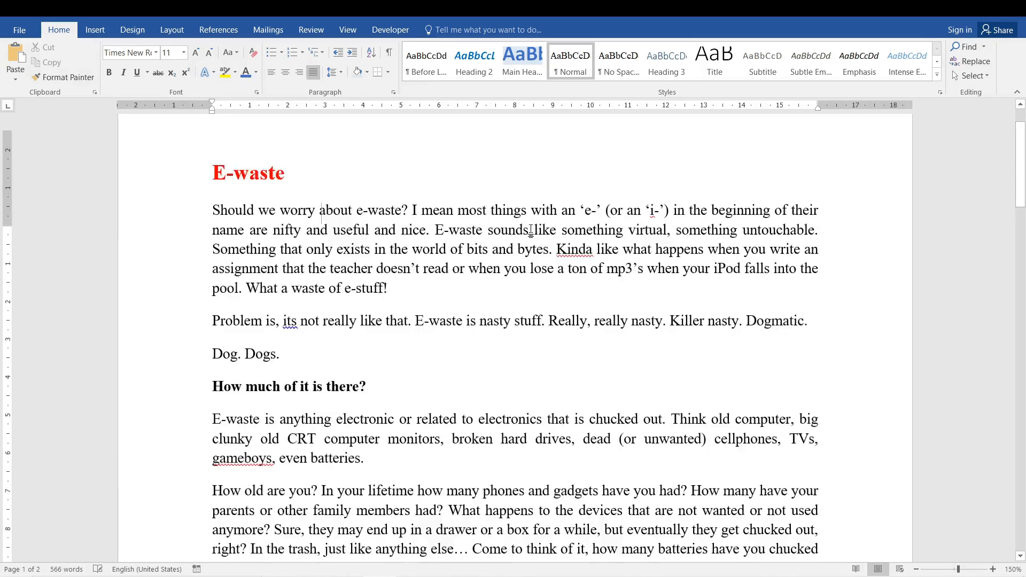
- Open the Replace feature and compare its search and replacement fields with those of Find
key(ctrl+h)
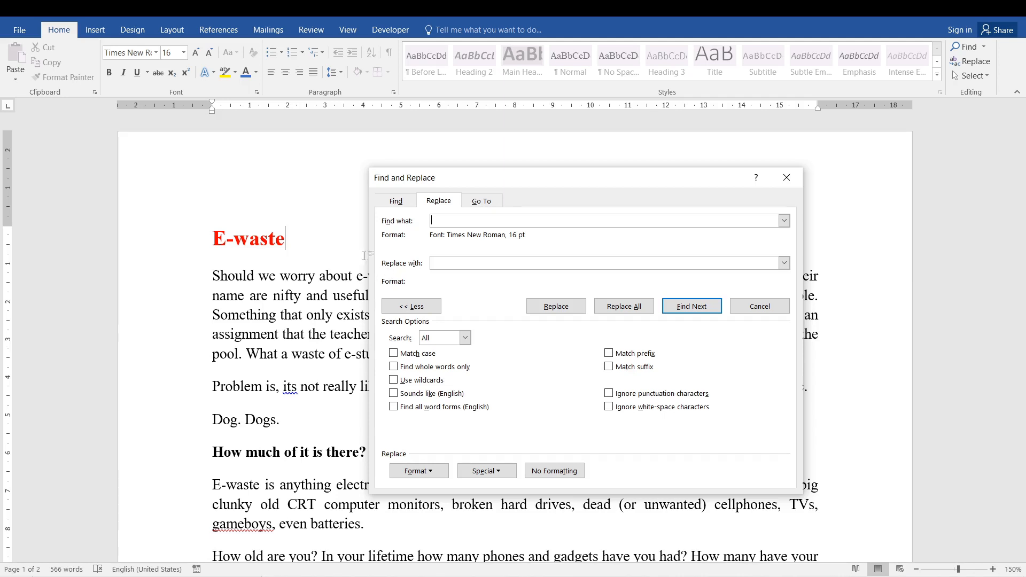
click(394, 201)
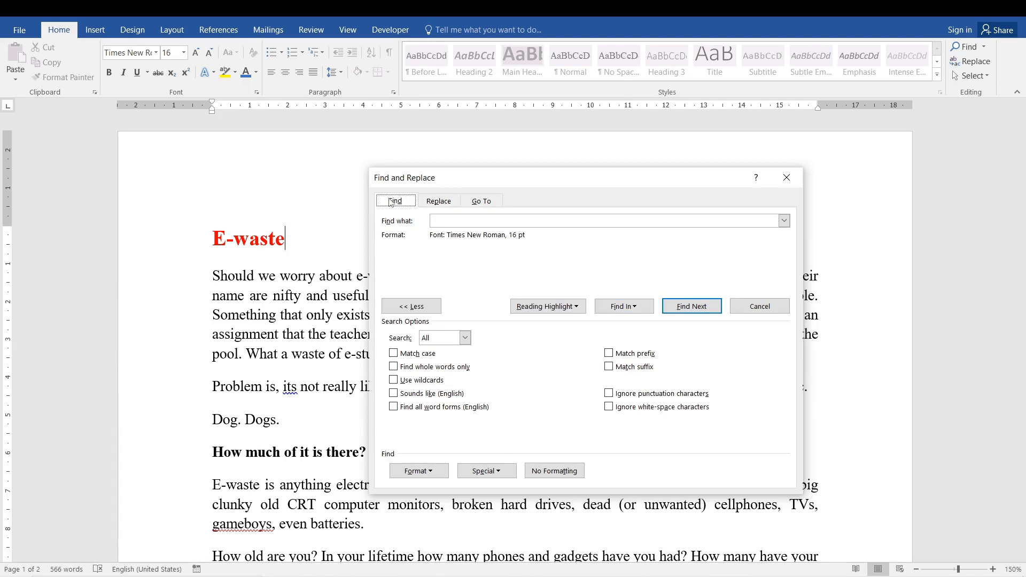
click(442, 201)
click(472, 223)
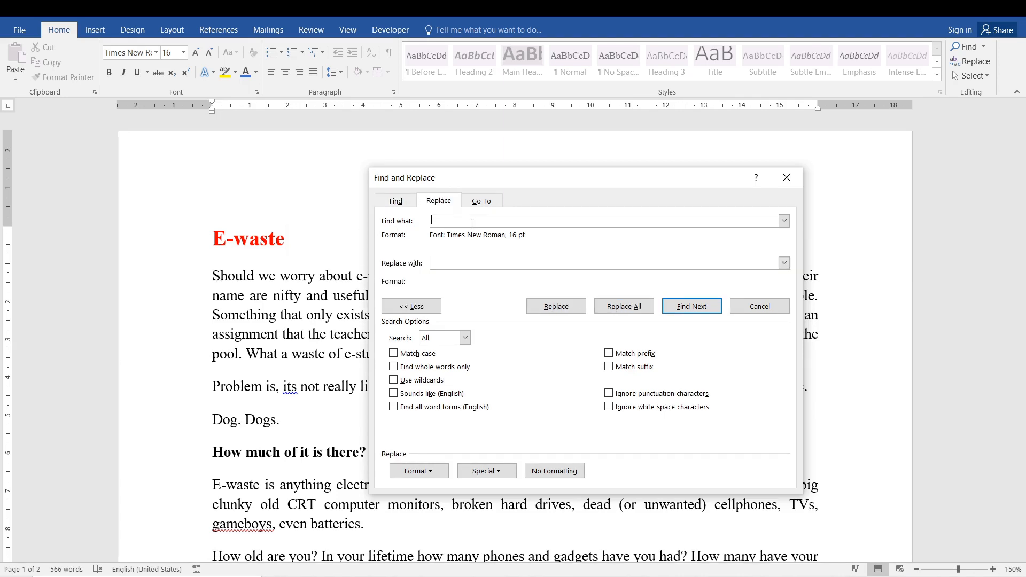
click(462, 265)
click(577, 223)
click(212, 238)
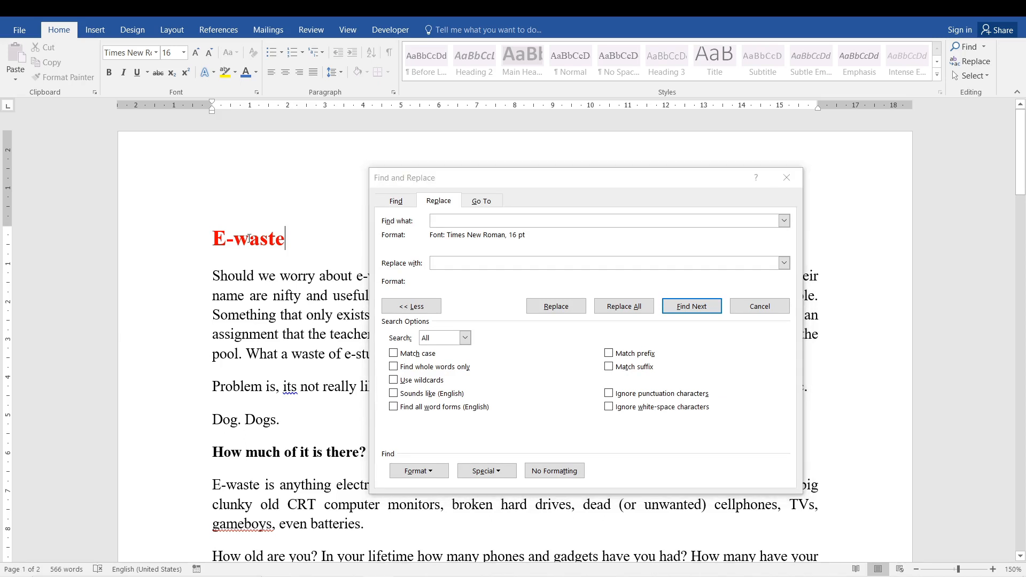
- Set the replacement format to the green Accent 6 font color, leaving the replacement text empty
click(458, 261)
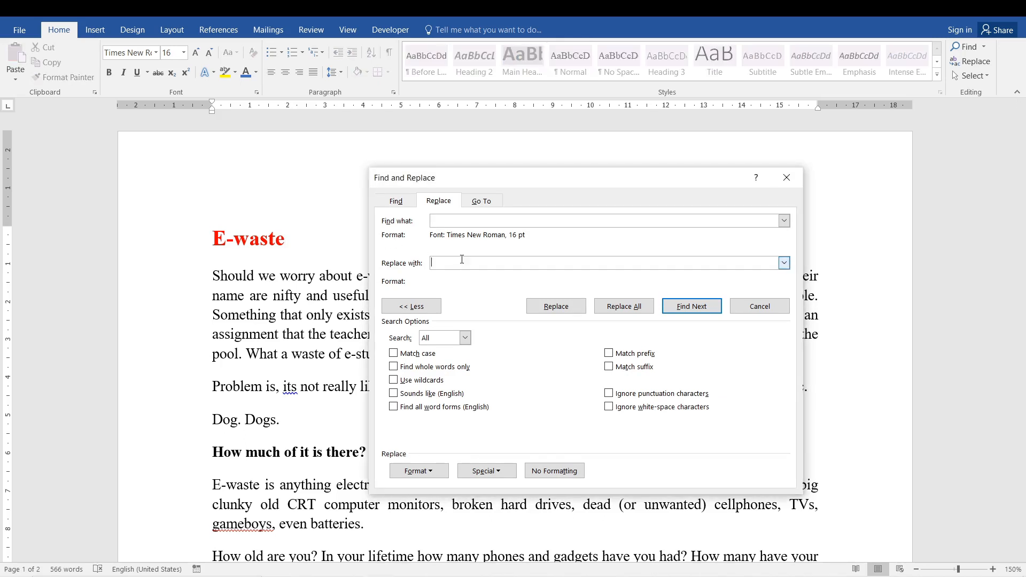
click(419, 471)
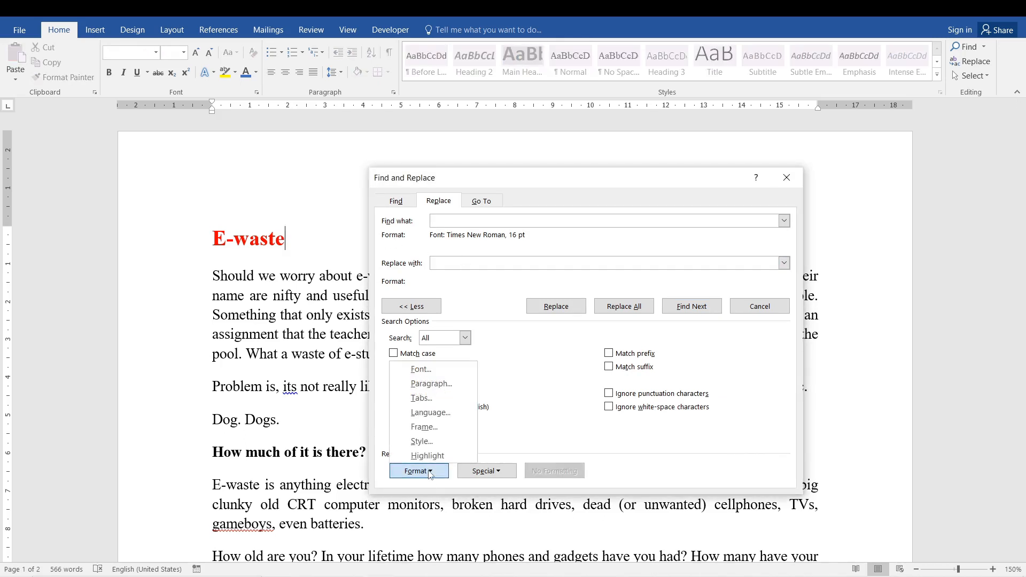
click(430, 369)
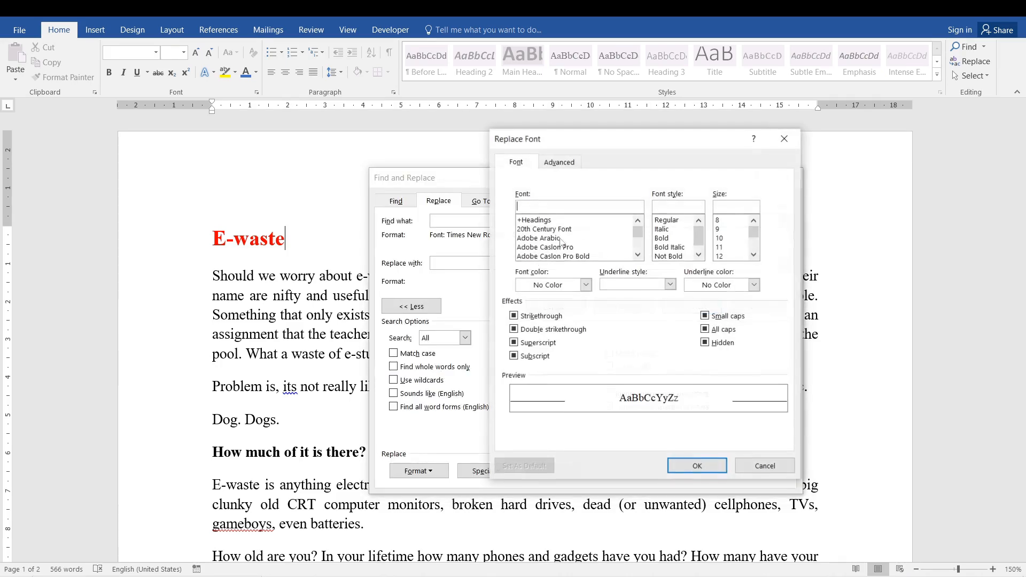
click(586, 285)
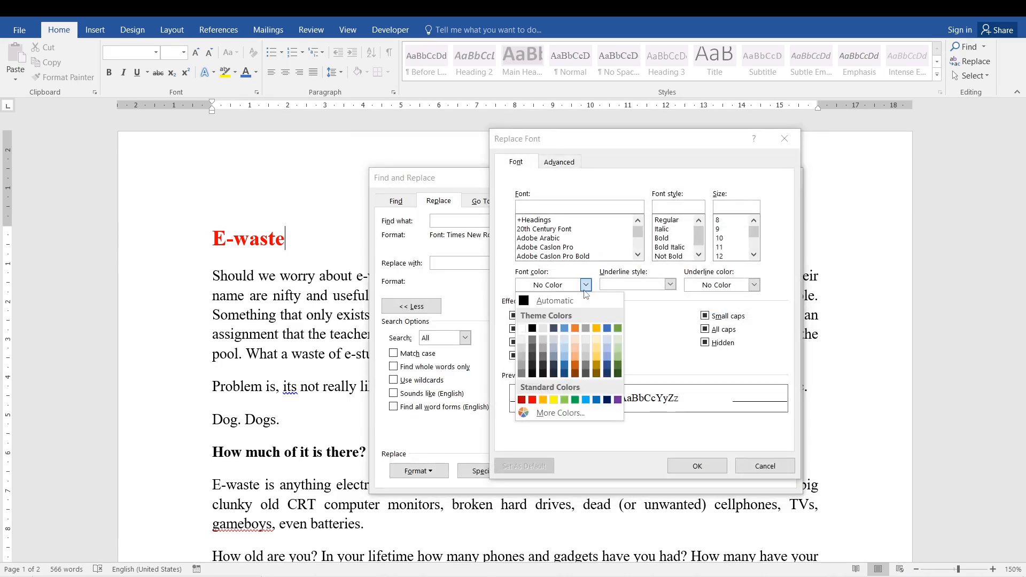
click(618, 328)
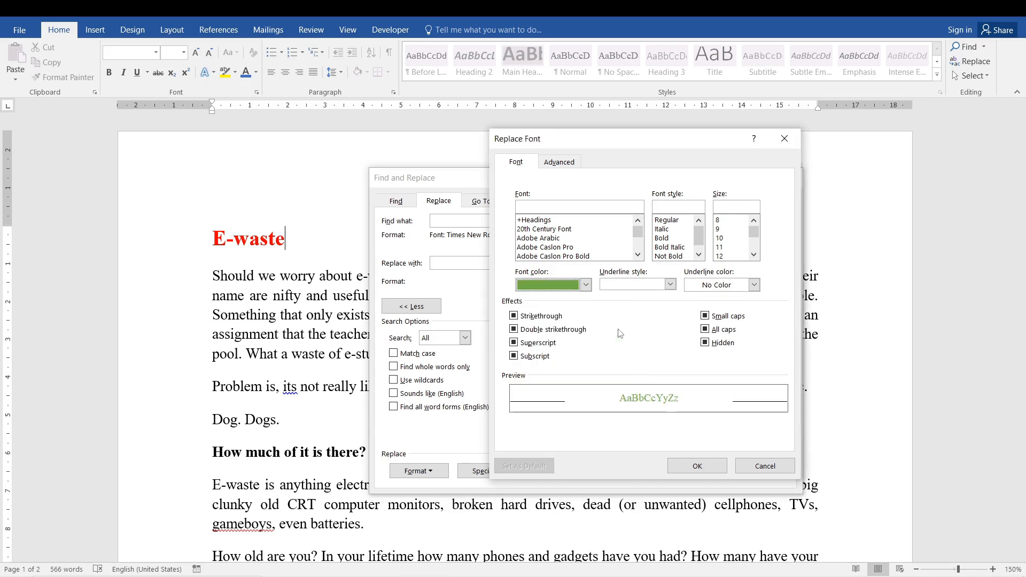
click(698, 467)
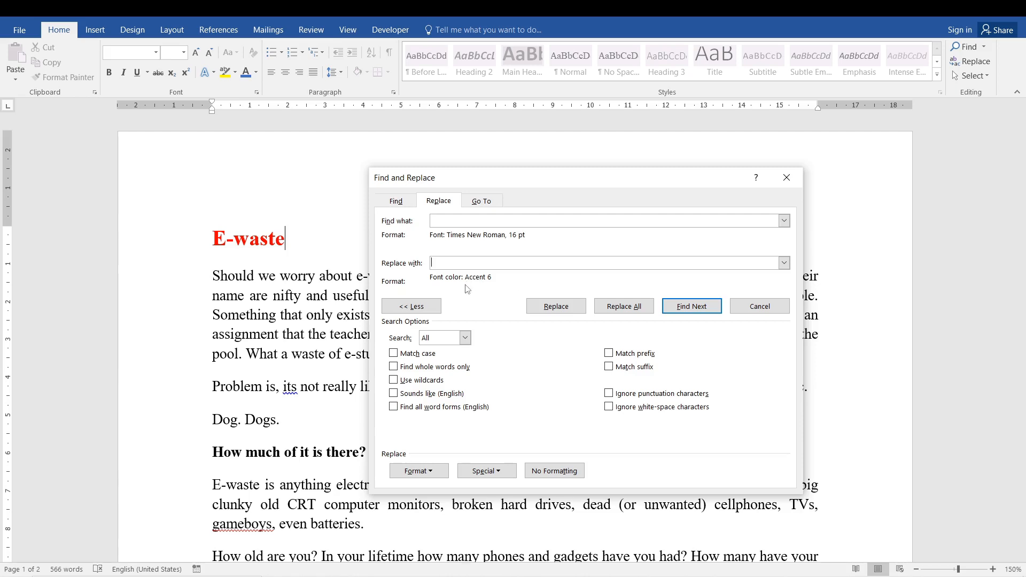
- Apply the green color to all Times New Roman 16 pt text, close the dialog and check the E-waste heading
click(610, 309)
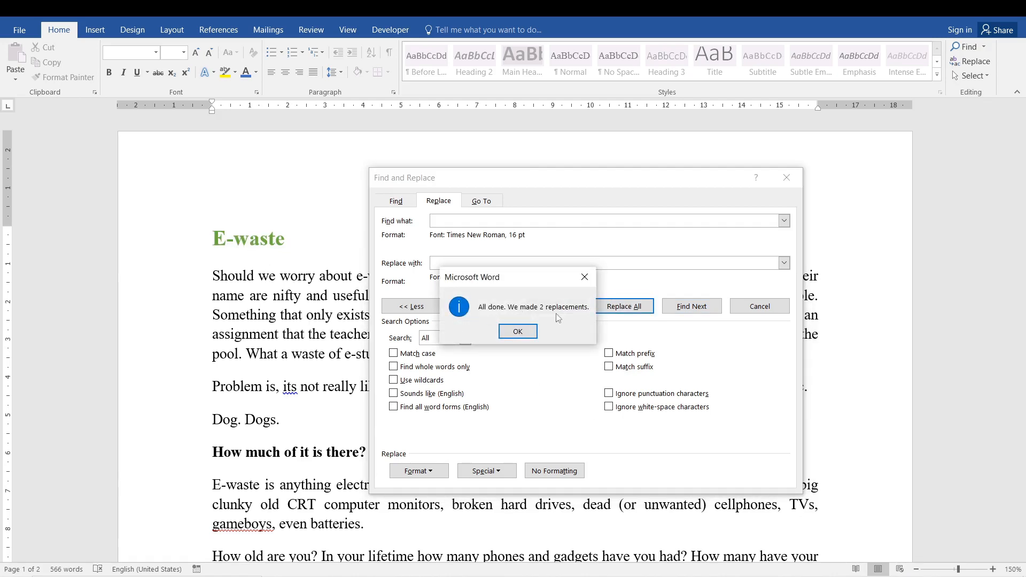
click(519, 330)
click(761, 308)
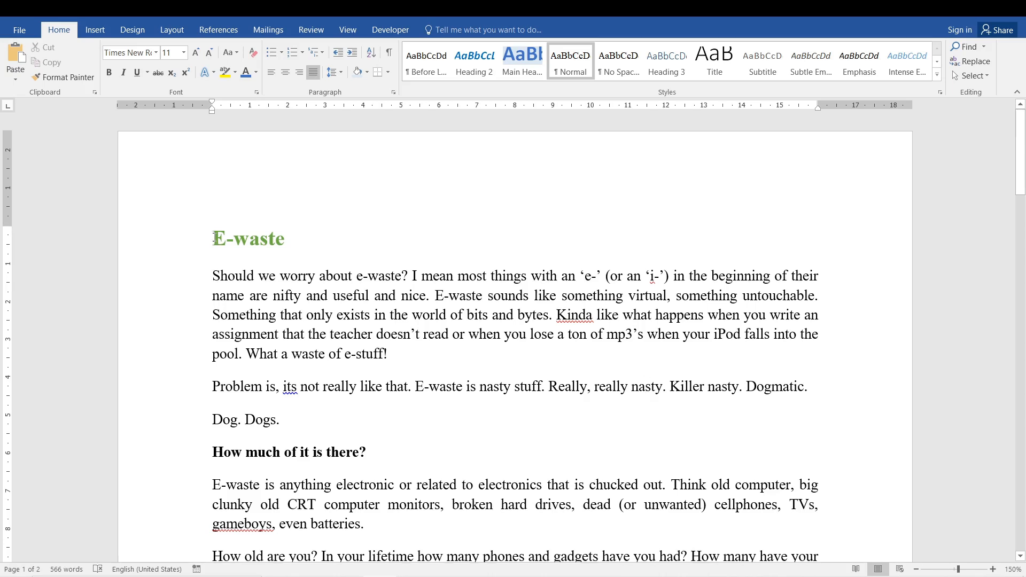
drag(214, 238, 292, 239)
click(320, 353)
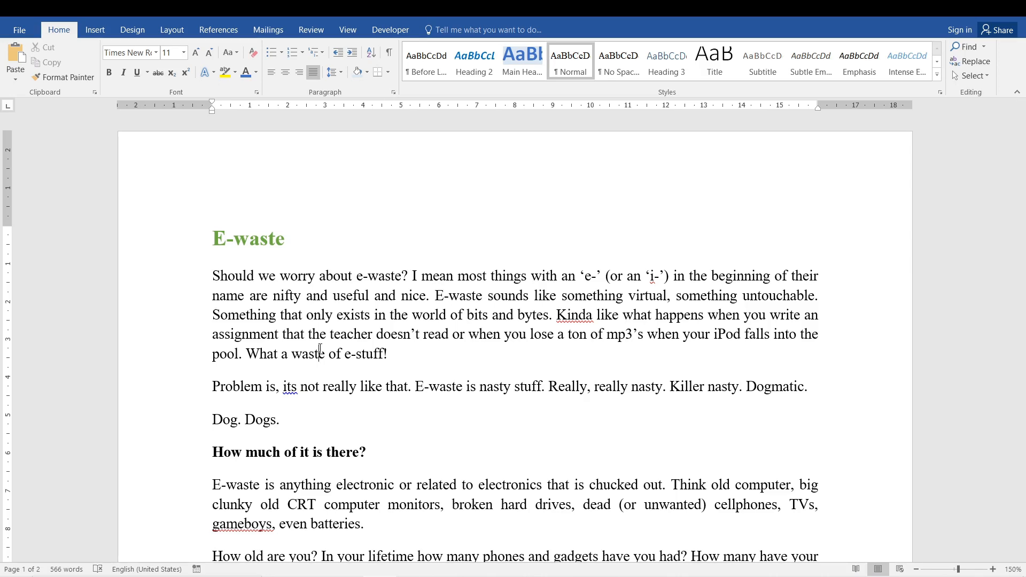
- Reopen Replace and enter "e-waste" as the search text and "electronic waste" as the replacement text
key(ctrl+h)
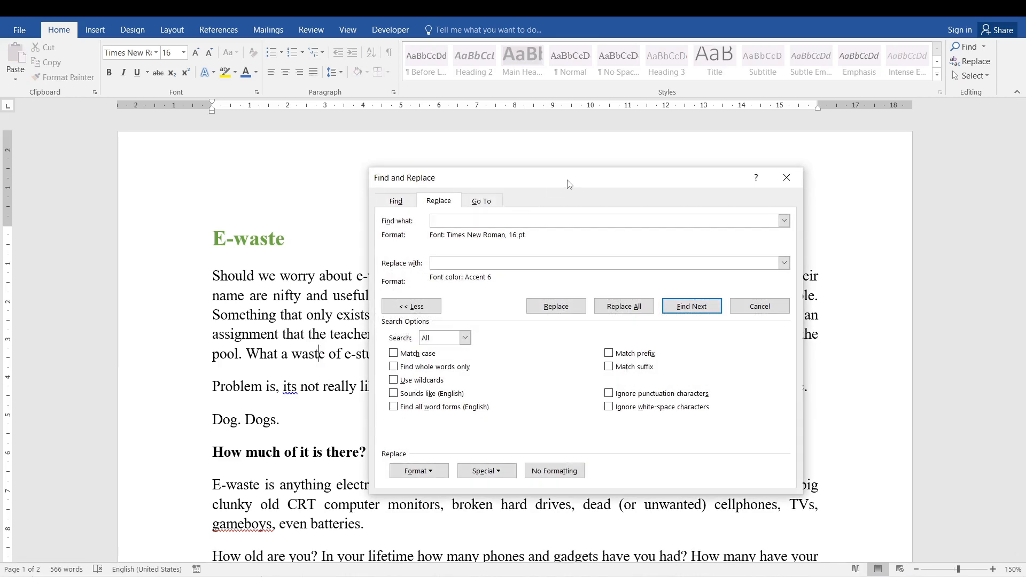
drag(569, 183, 466, 181)
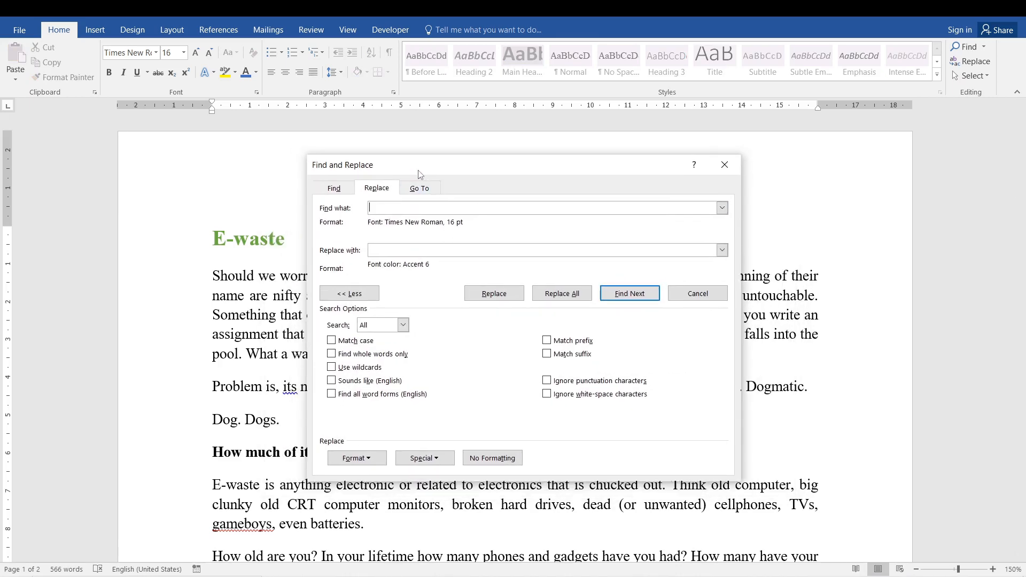
text(e-waste)
click(383, 250)
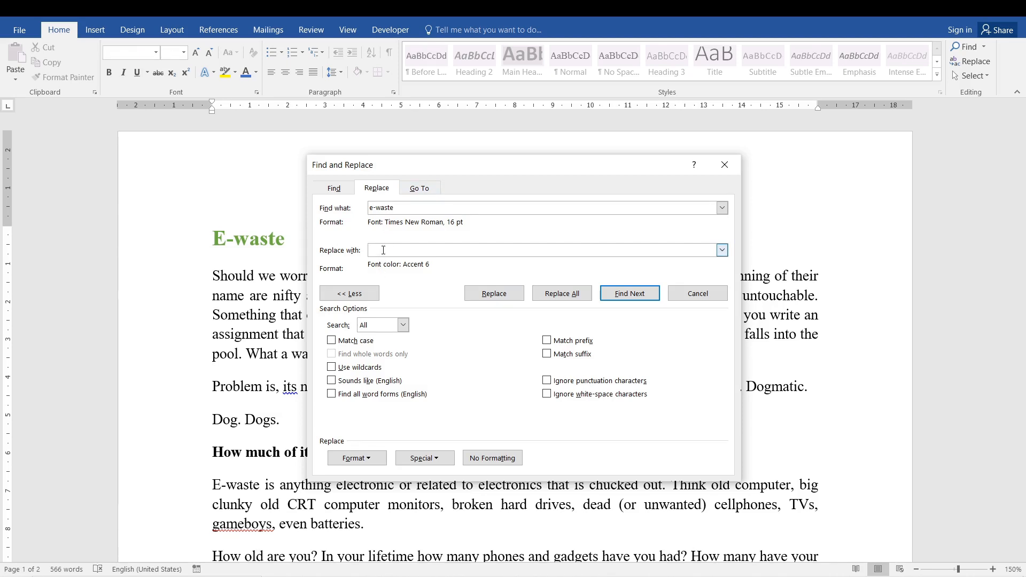
text(electronic waste)
click(369, 208)
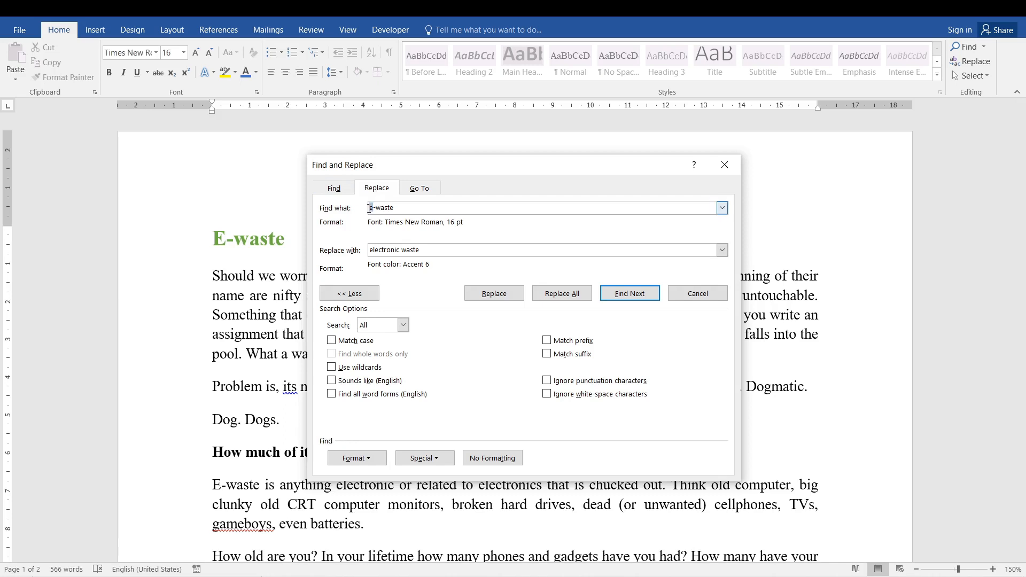
click(366, 250)
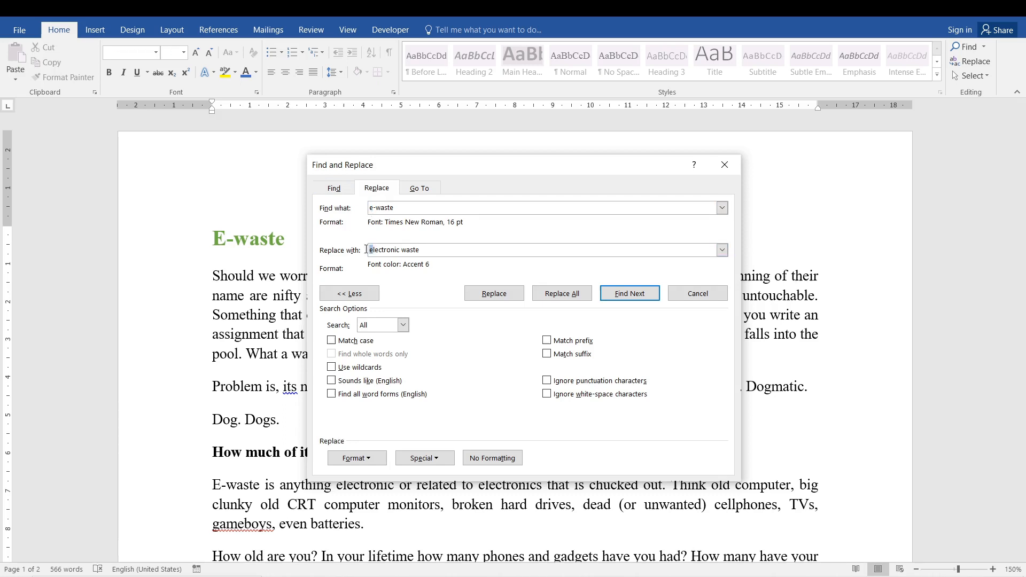
click(438, 247)
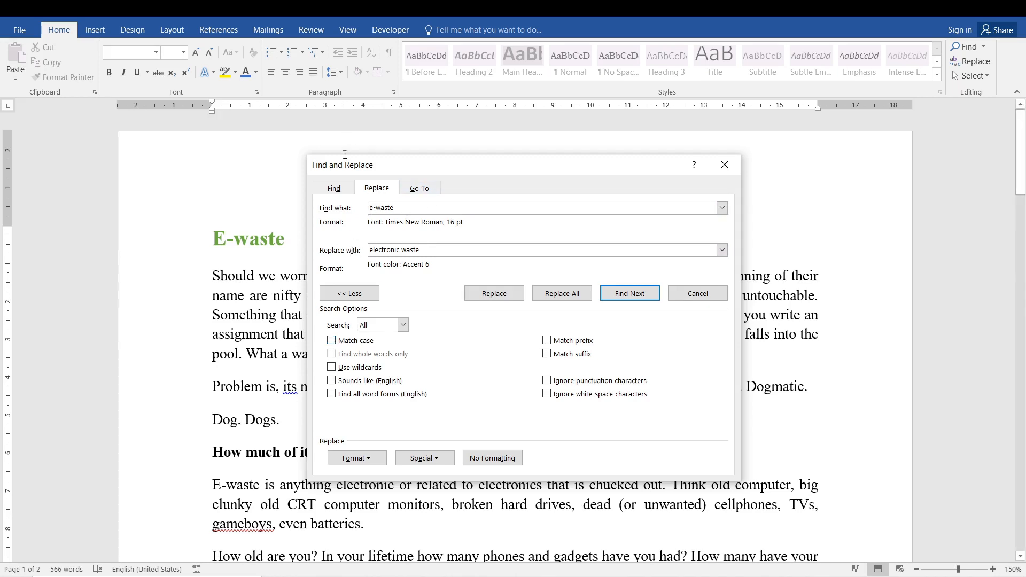
- Turn on case matching and try to replace all occurrences of "e-waste" with "electronic waste"
drag(346, 160, 382, 158)
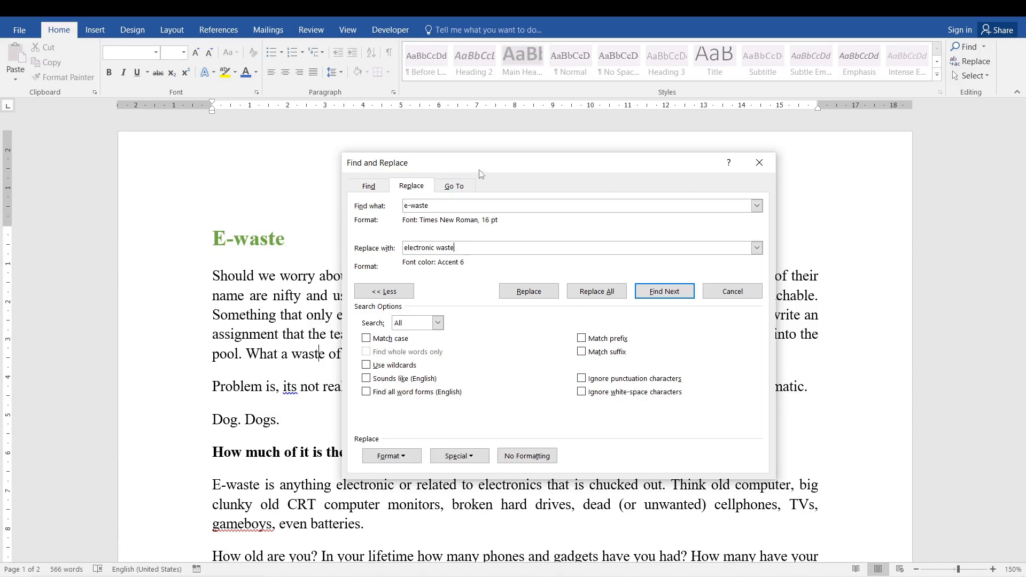
drag(479, 170, 420, 173)
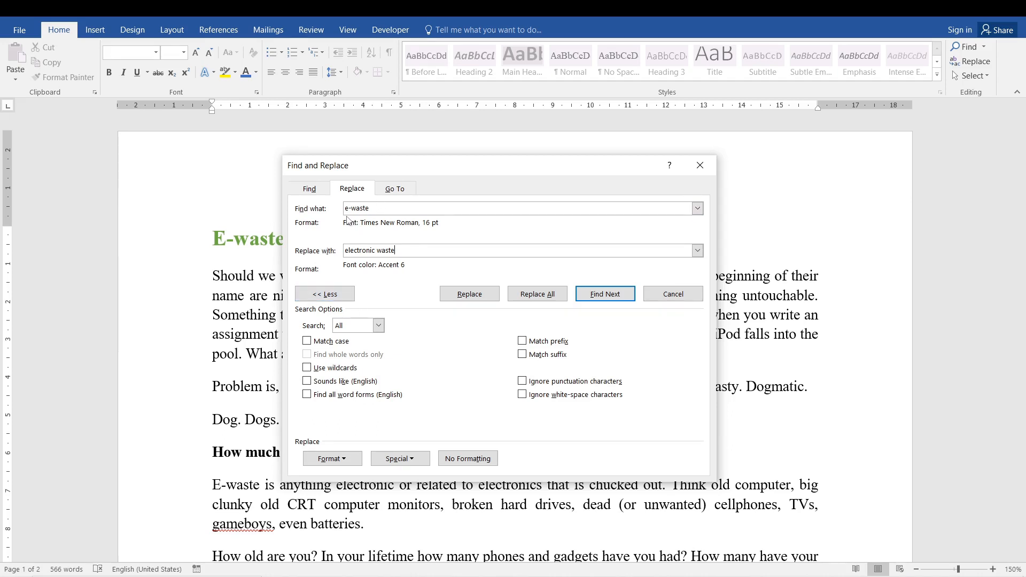
click(347, 208)
click(307, 341)
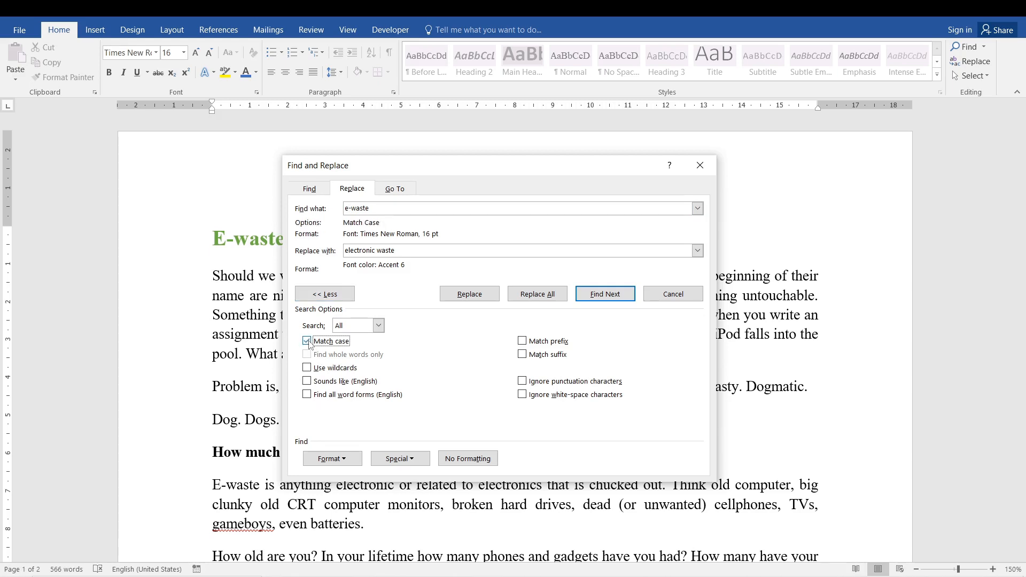
drag(348, 208, 342, 208)
drag(349, 251, 343, 251)
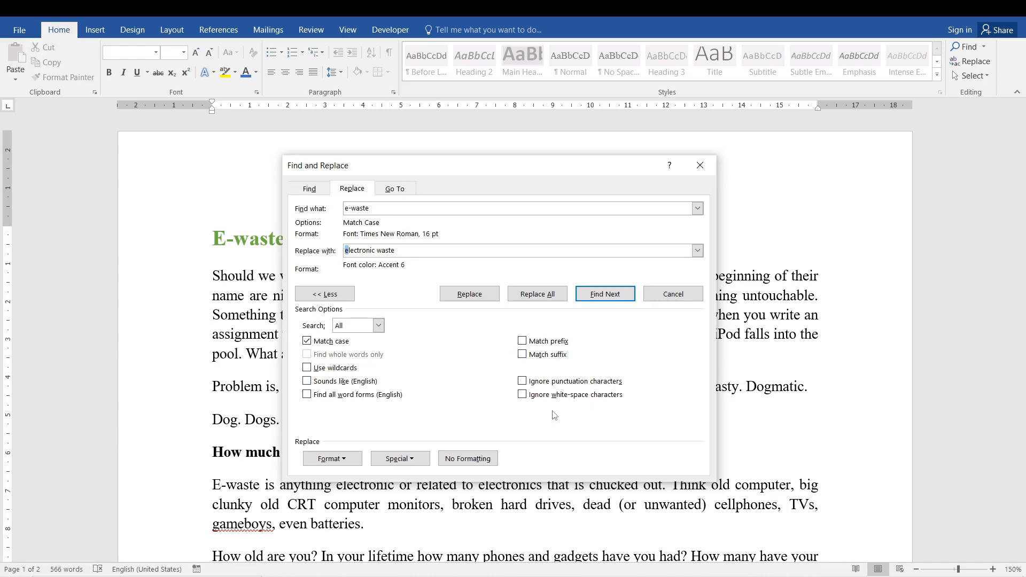
click(530, 302)
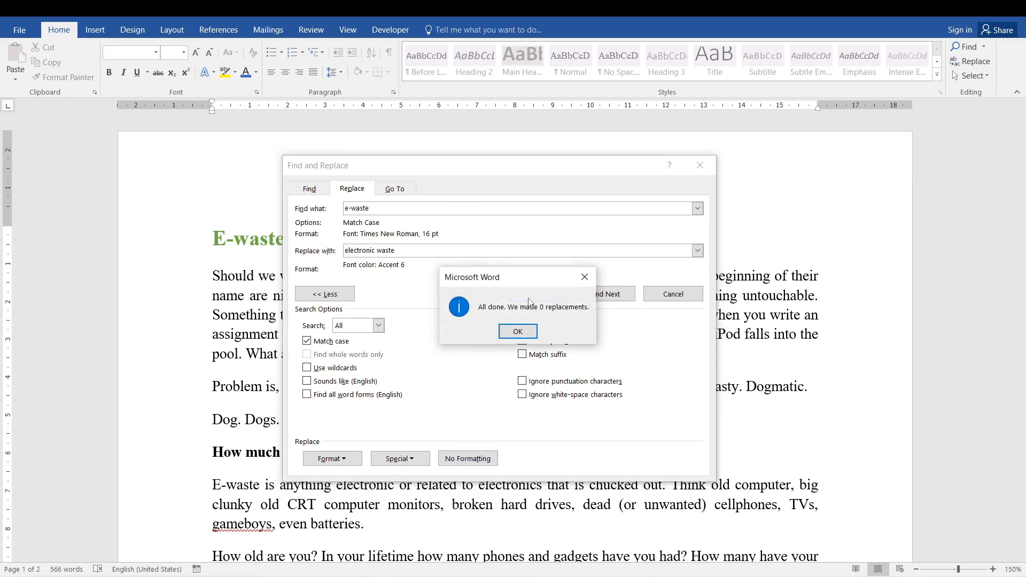
click(518, 331)
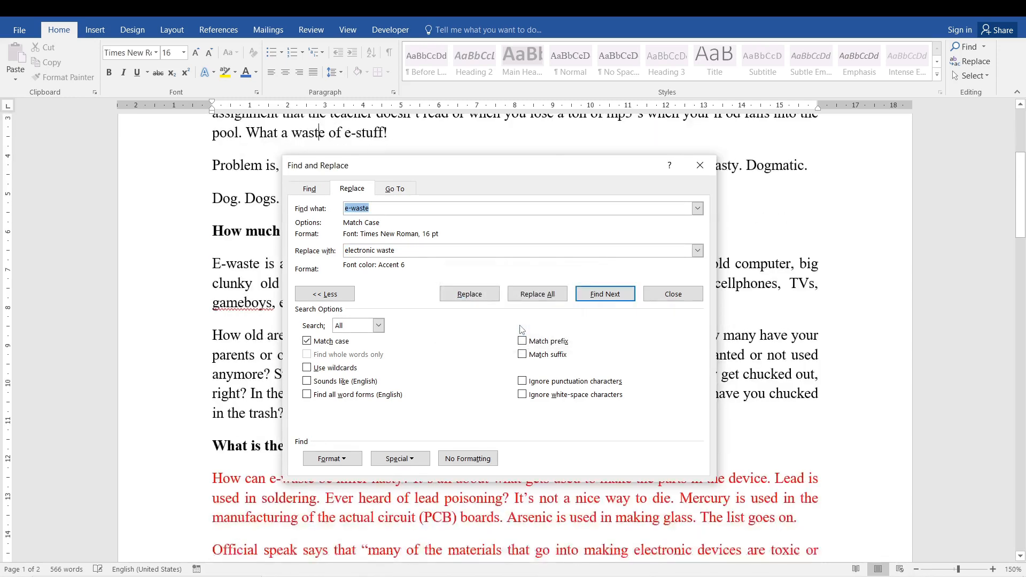
- Capitalize both terms so the search text is "E-waste" and the replacement text is "Electronic waste"
drag(448, 174, 490, 225)
click(394, 257)
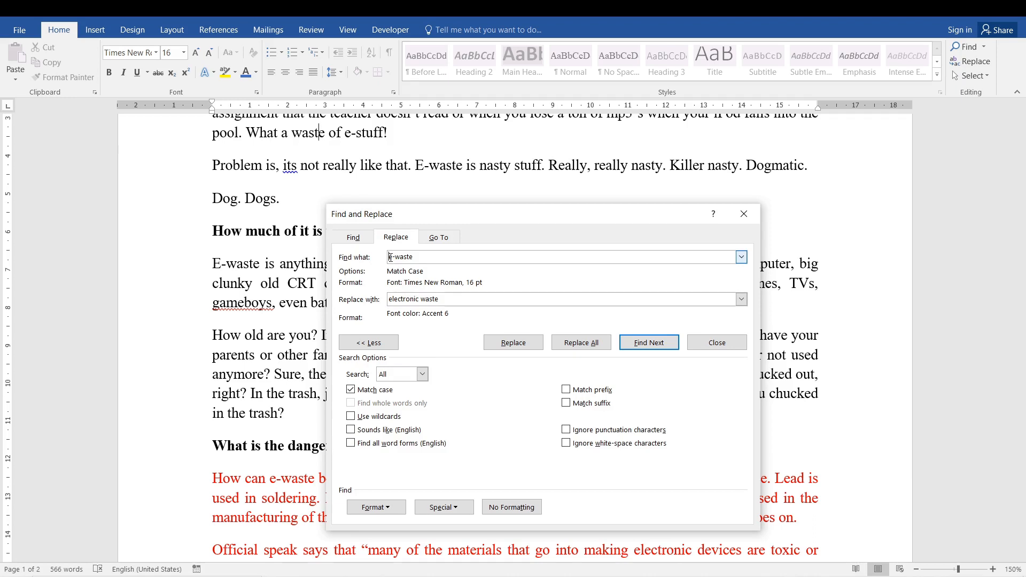
click(391, 257)
key(BackSpace)
text(E)
click(395, 299)
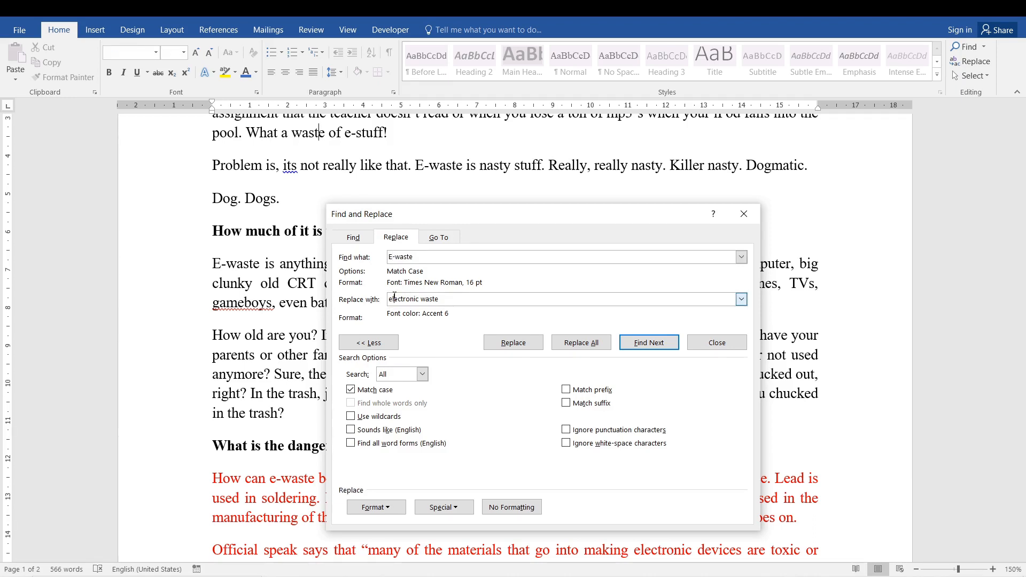
key(BackSpace)
text(E)
- Replace all "E-waste" matches with "Electronic waste", close the dialog and return to the start of the document
click(578, 345)
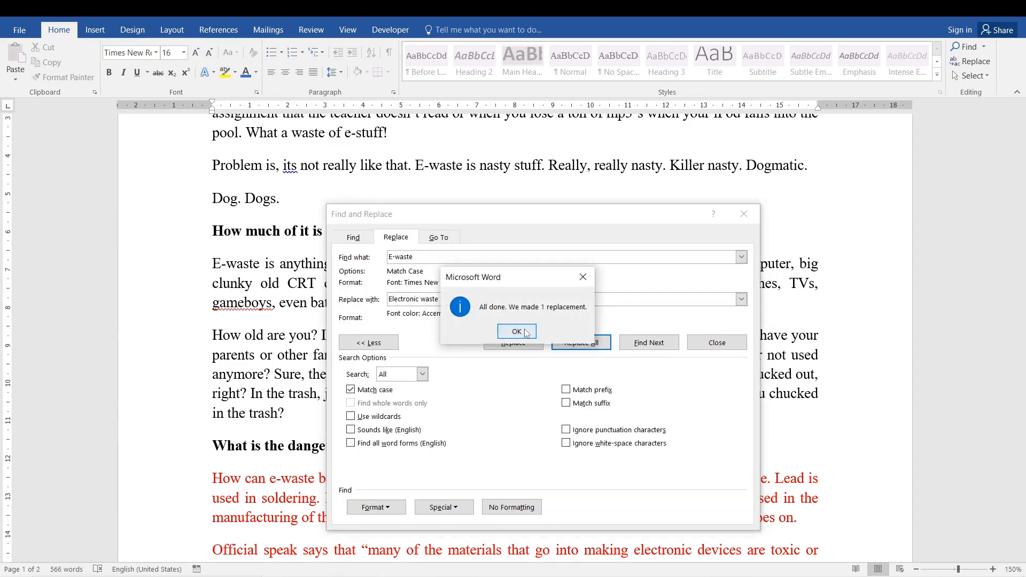
click(583, 277)
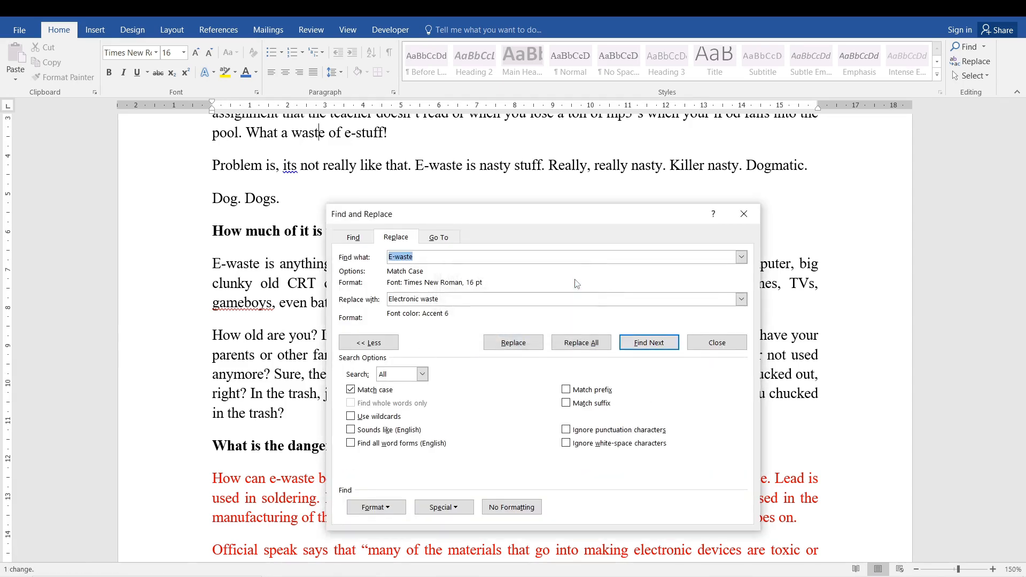
click(716, 343)
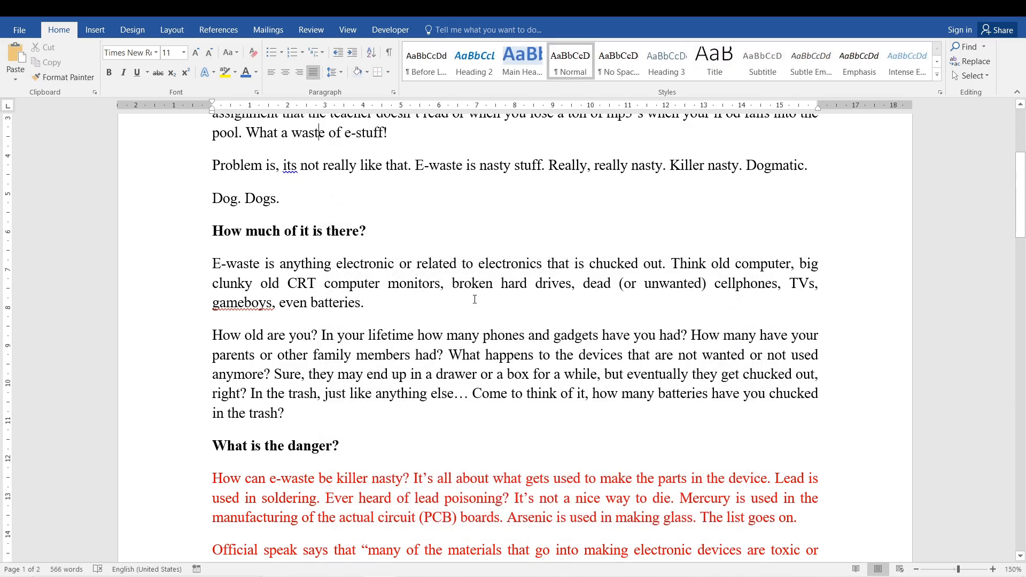
key(ctrl+Home)
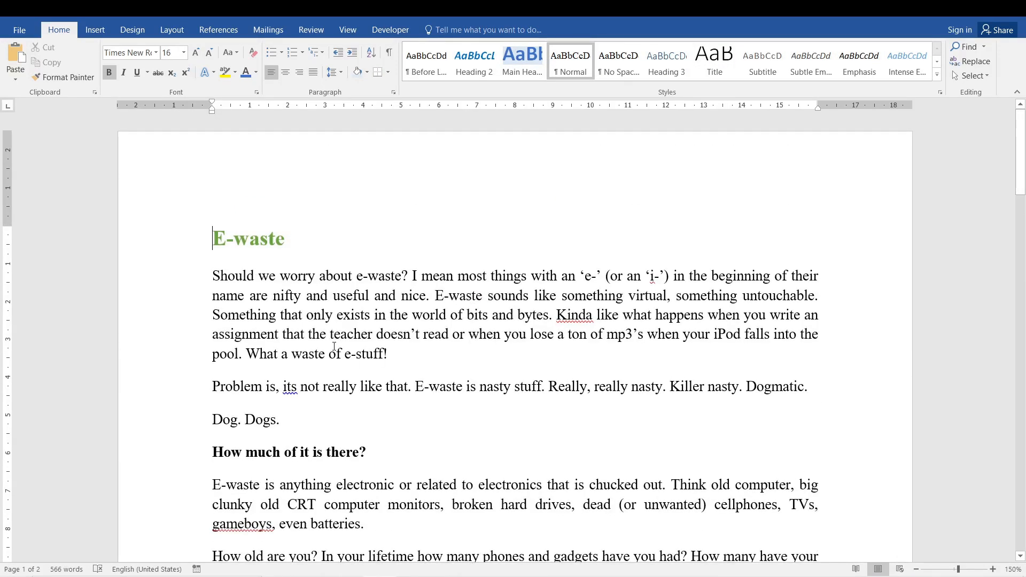
- Reopen Replace and retype the first letter of the search text, trying a lowercase e and ending with a capital E
key(ctrl+h)
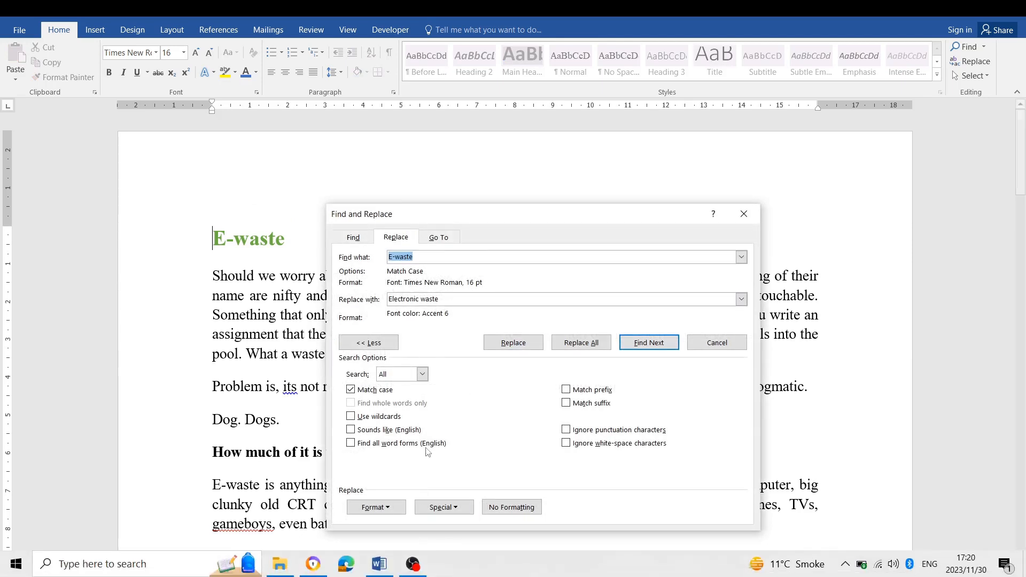
click(445, 259)
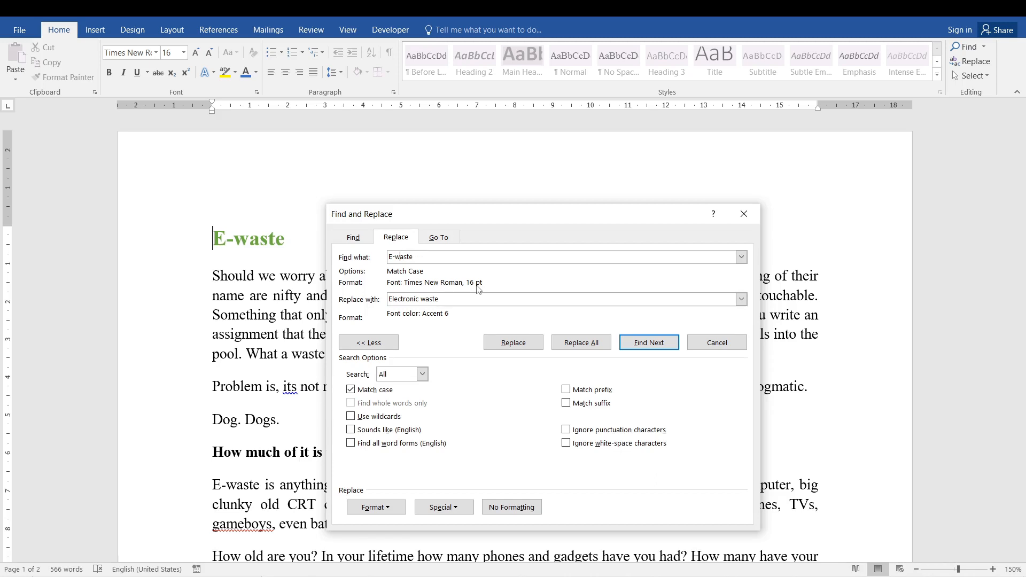
key(BackSpace)
text(e)
key(BackSpace)
text(E)
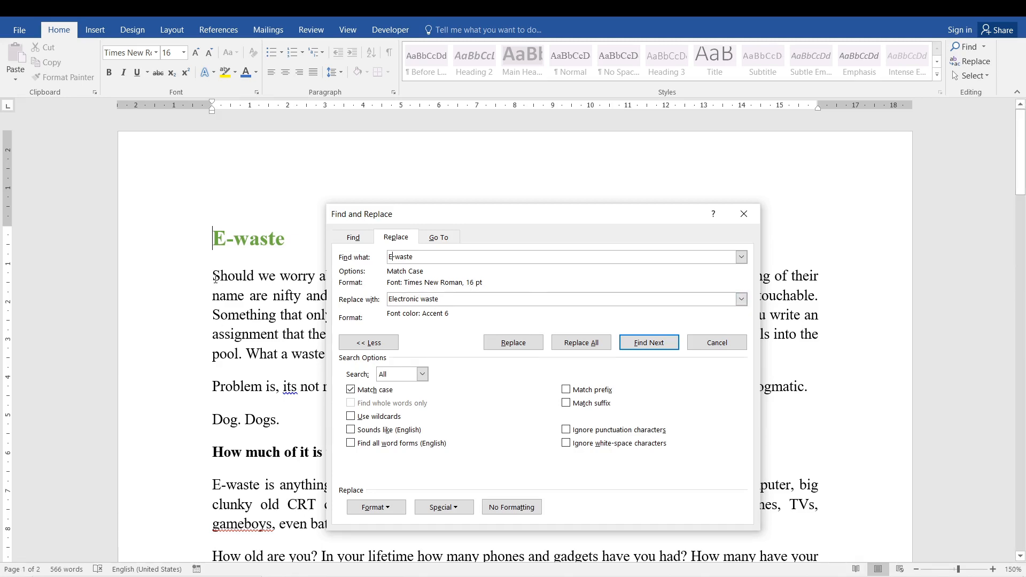
- Clear the Times New Roman, 16 pt formatting from the "E-waste" search text
click(214, 241)
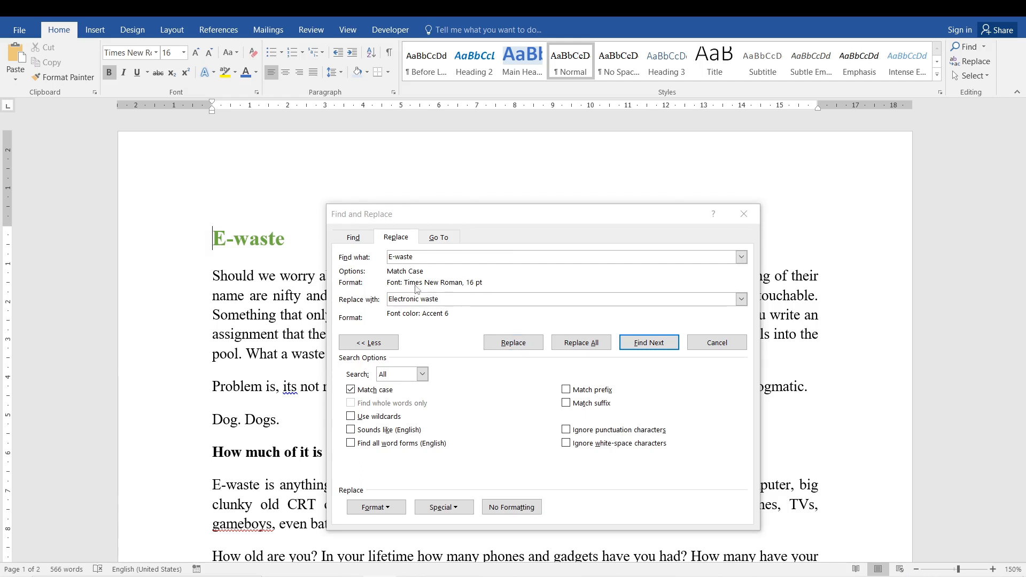
click(435, 255)
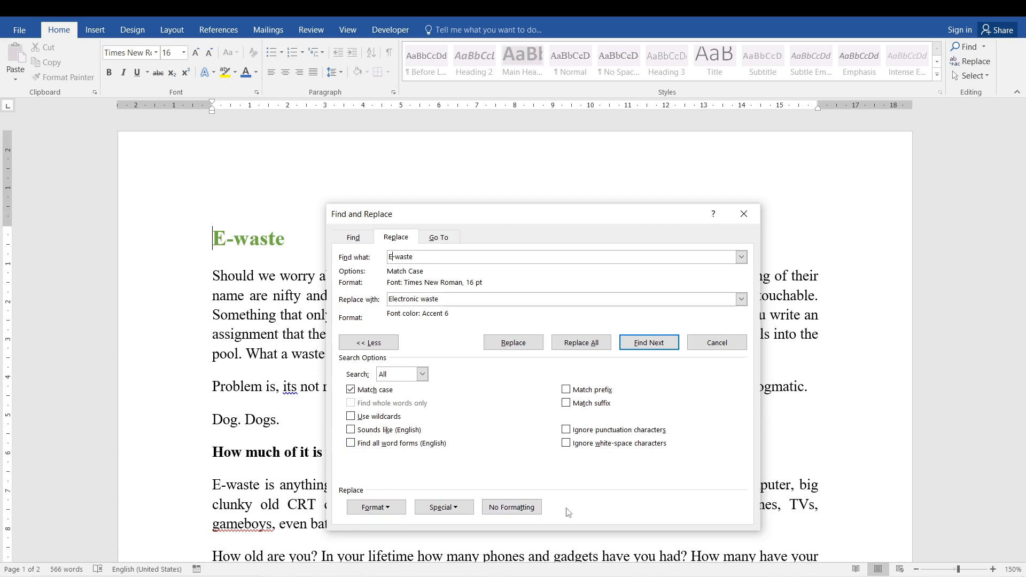
click(516, 508)
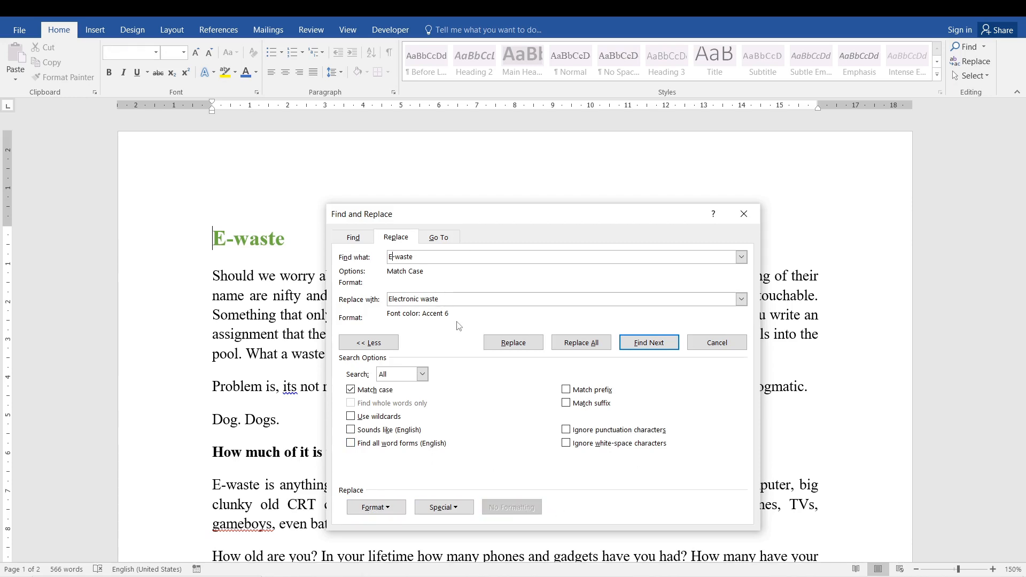
- Clear the font colour formatting from the replacement text and replace all "E-waste" matches with "Electronic waste"
click(451, 298)
click(506, 512)
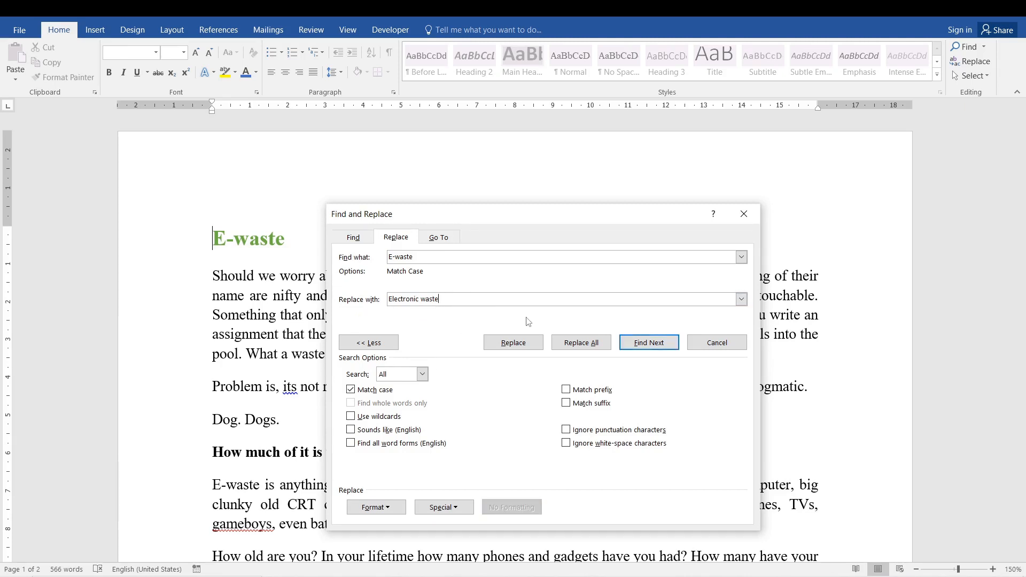
click(580, 343)
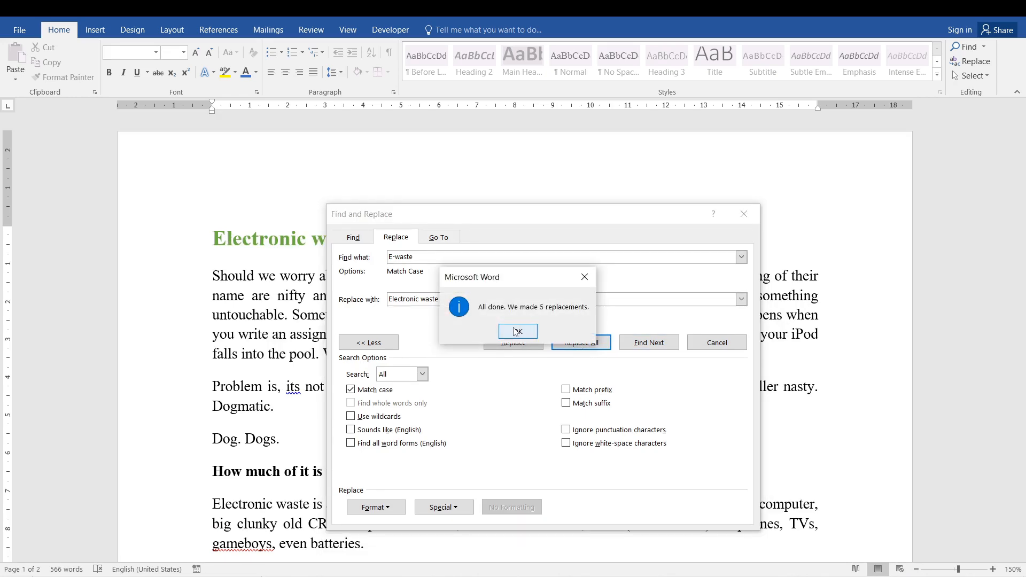
click(517, 332)
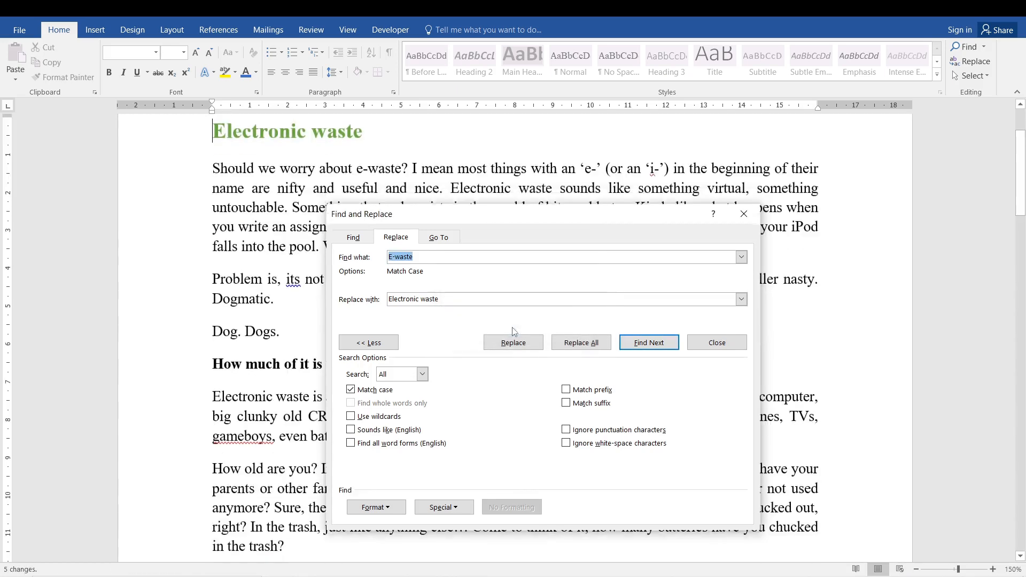
- Lowercase both terms, replace all "e-waste" matches with "electronic waste", and close the dialog
click(394, 257)
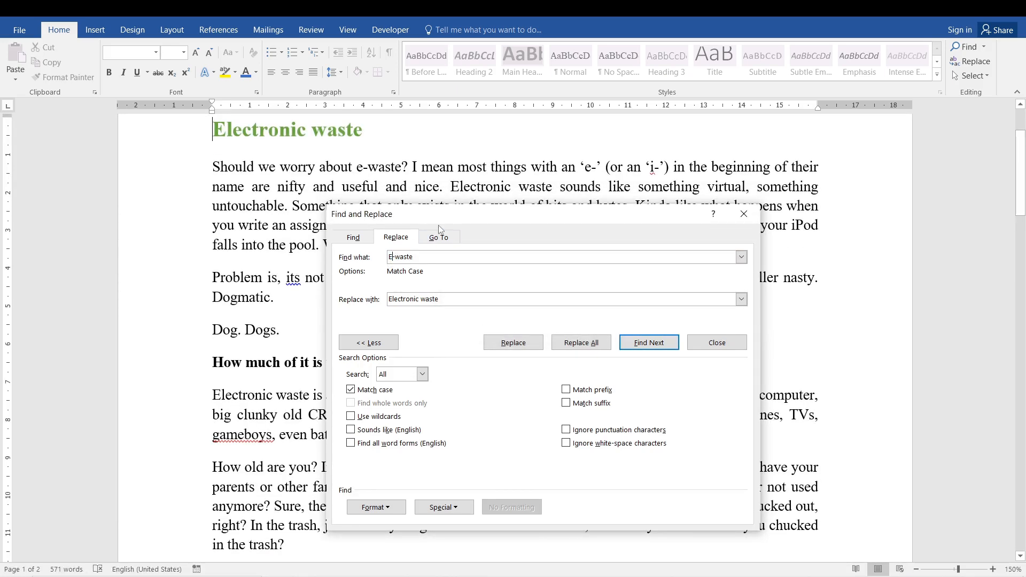
drag(433, 217, 475, 218)
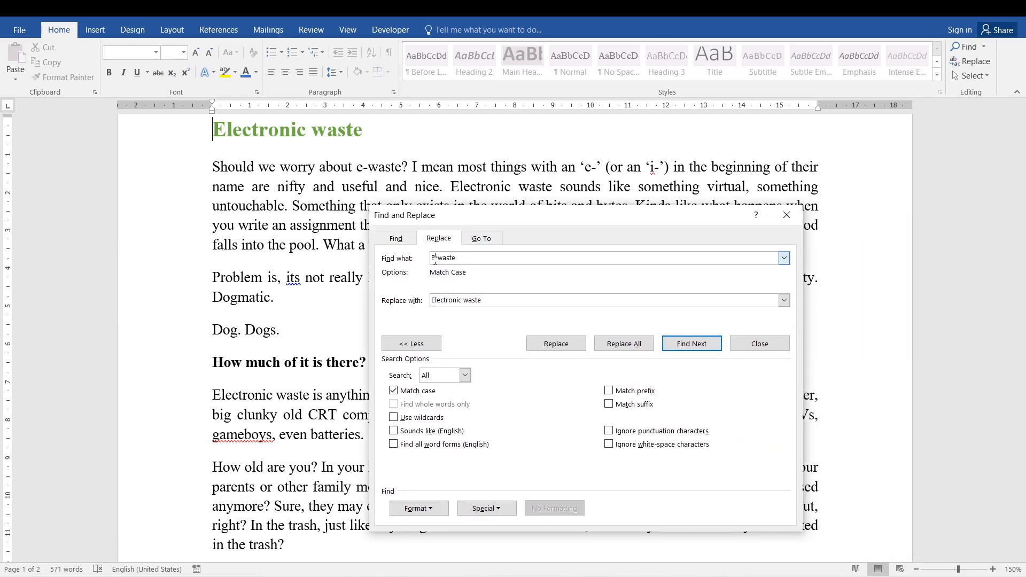
key(BackSpace)
text(e)
click(435, 300)
key(BackSpace)
text(e)
click(611, 345)
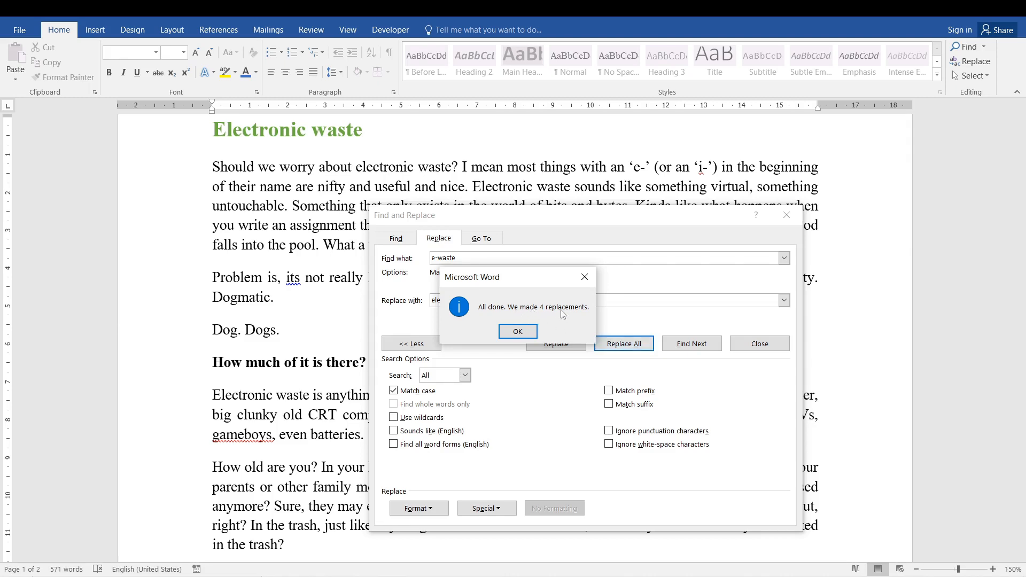
click(518, 332)
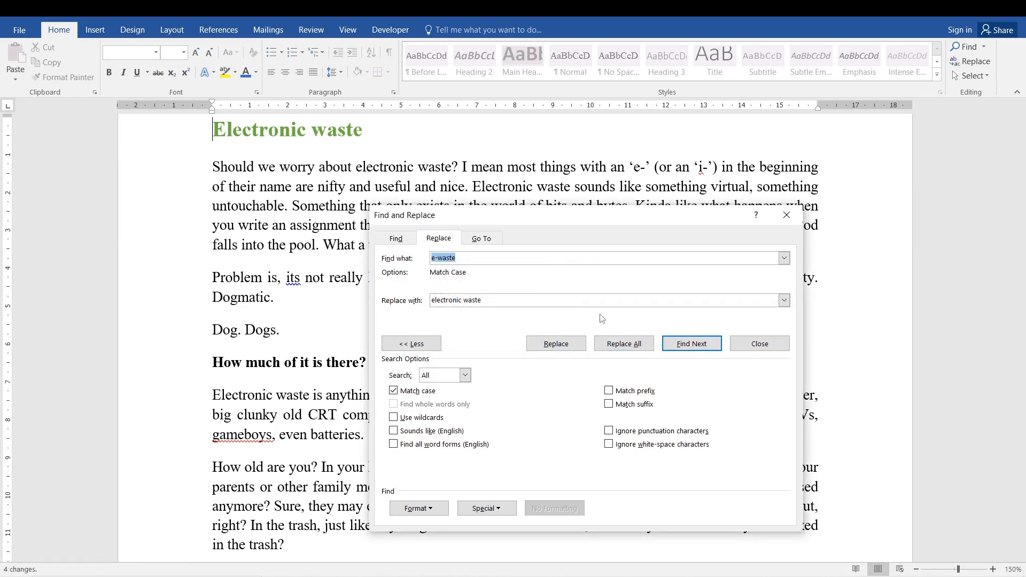
drag(652, 225, 669, 317)
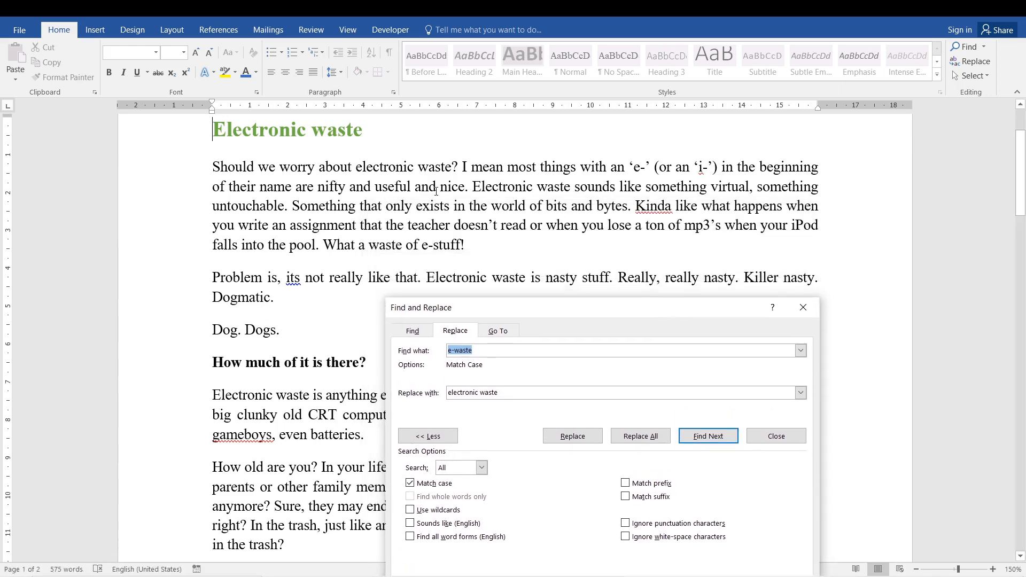
click(803, 308)
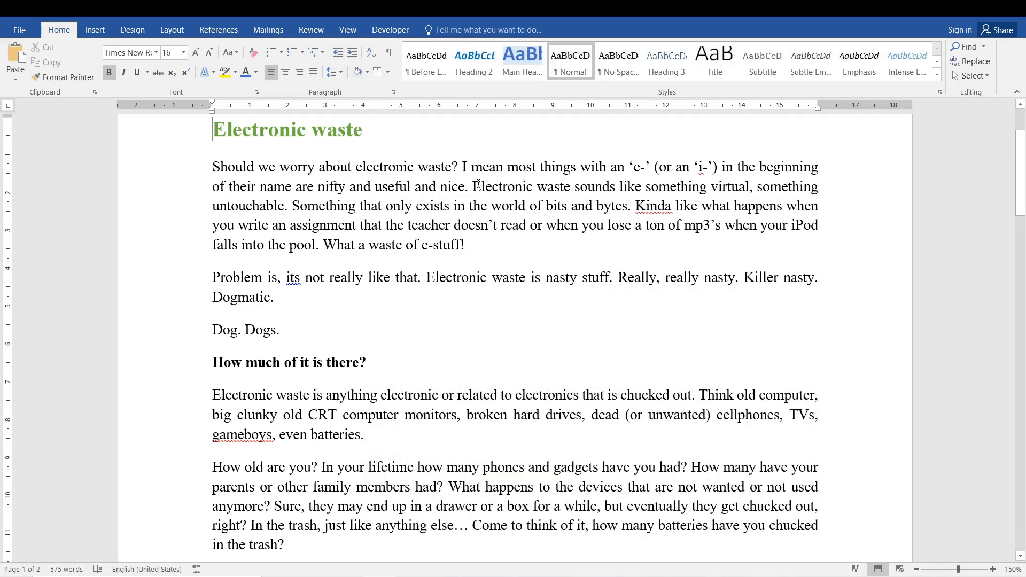
drag(473, 187, 820, 188)
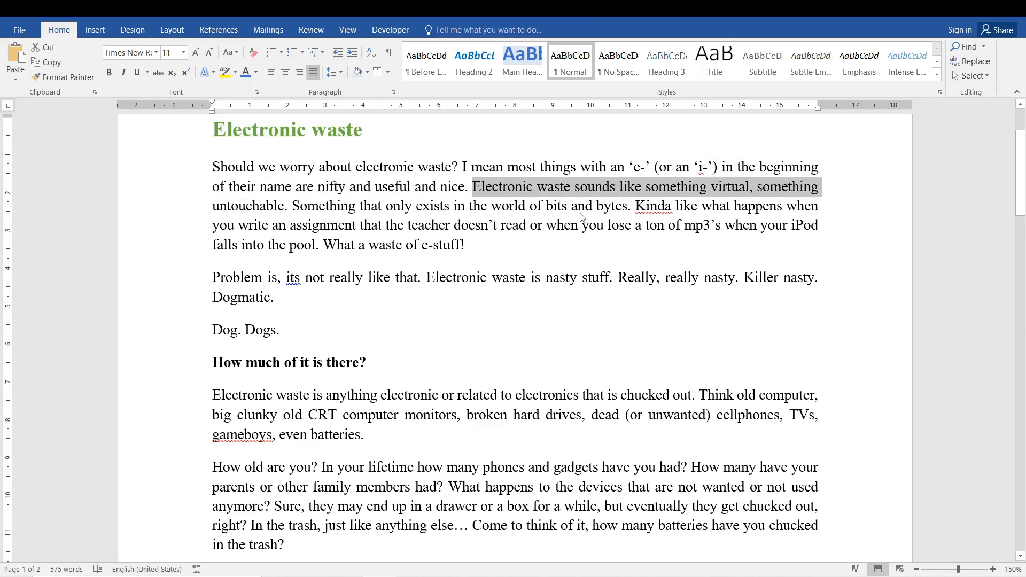
click(468, 225)
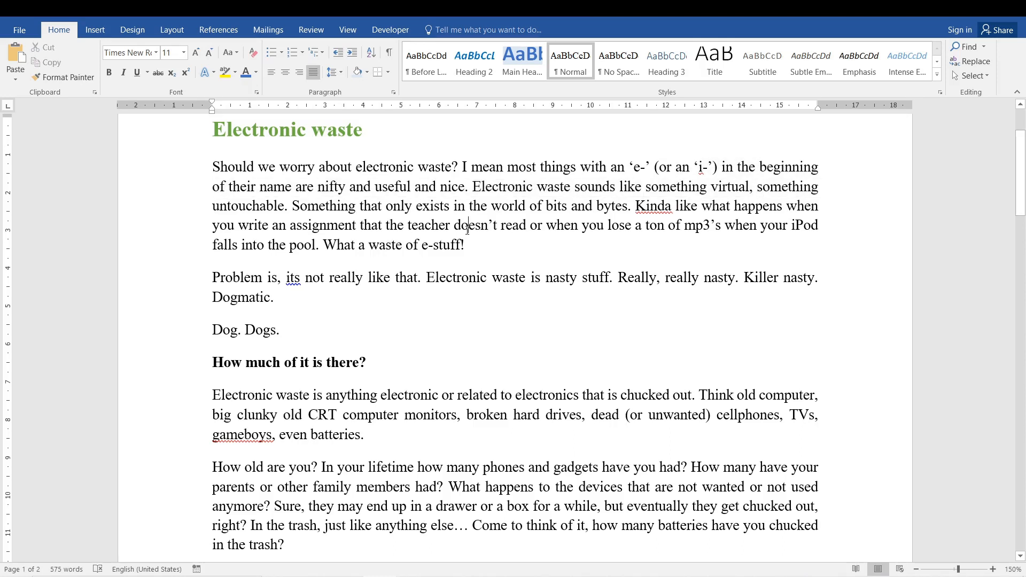
click(494, 212)
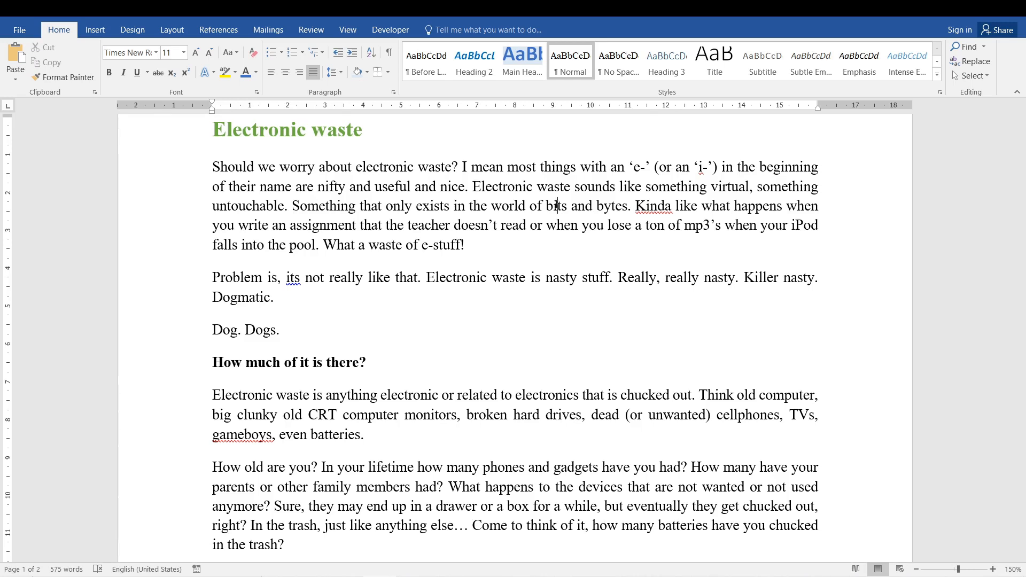
drag(421, 247, 461, 246)
click(418, 252)
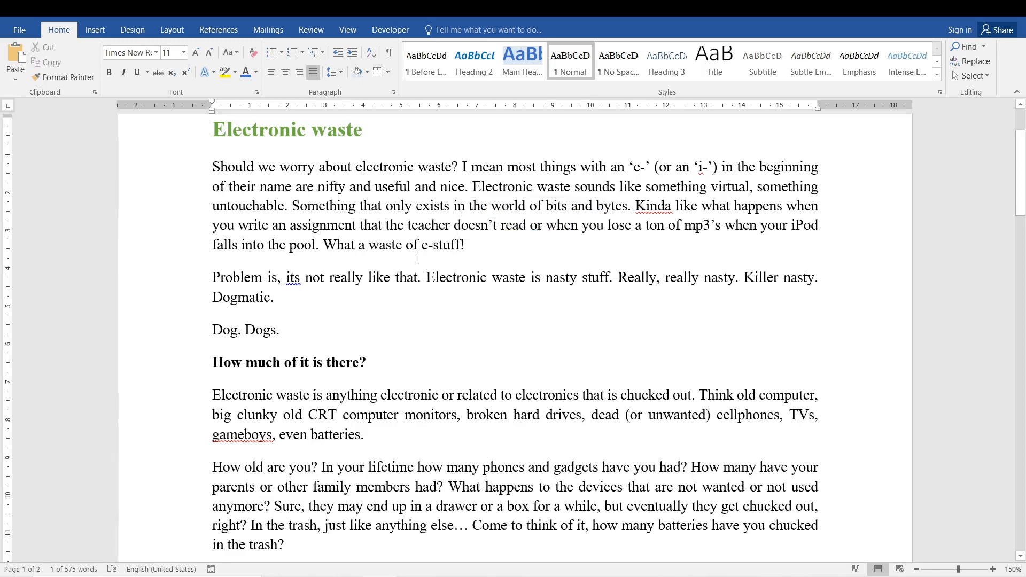
- Reopen Replace and set up replacing "dog" with "cat", with case matching turned off
key(ctrl+h)
text(dog)
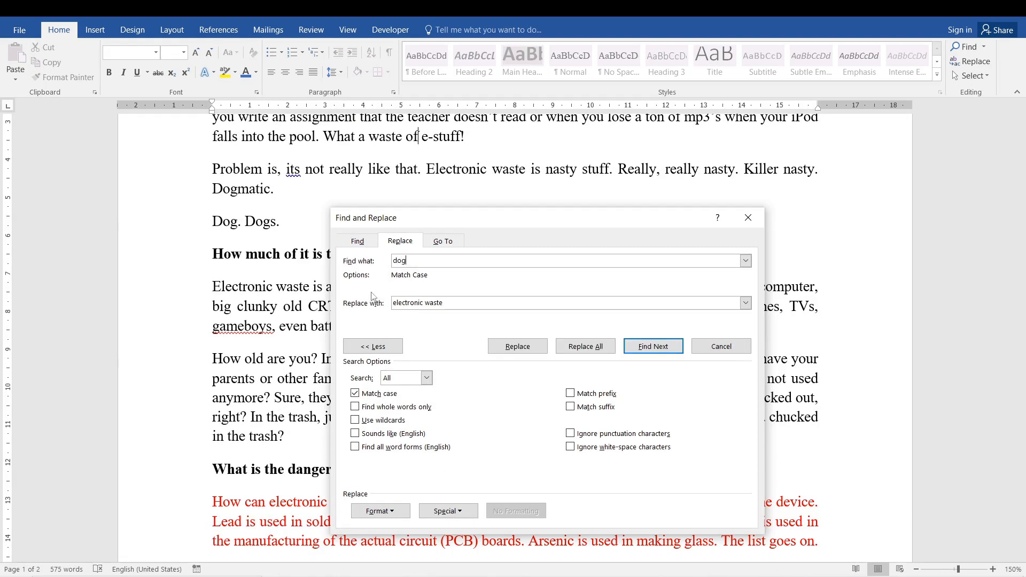
drag(458, 303, 387, 308)
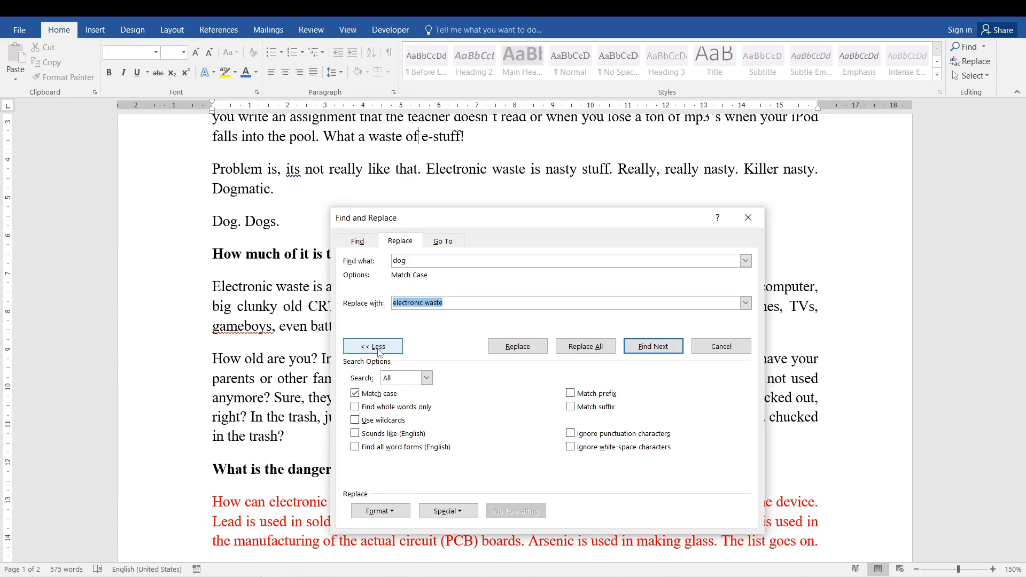
text(cat)
click(356, 393)
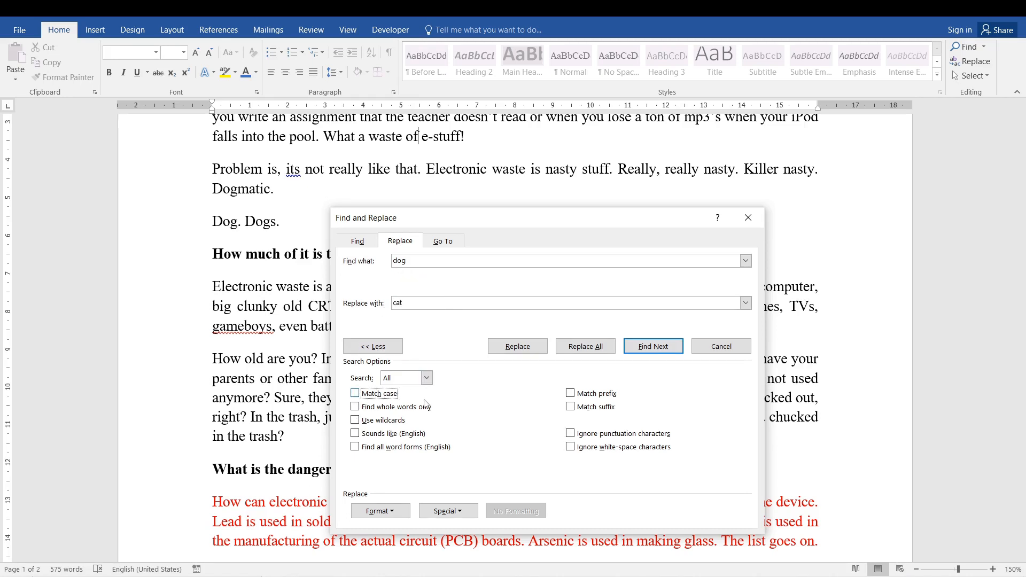
drag(499, 217, 496, 188)
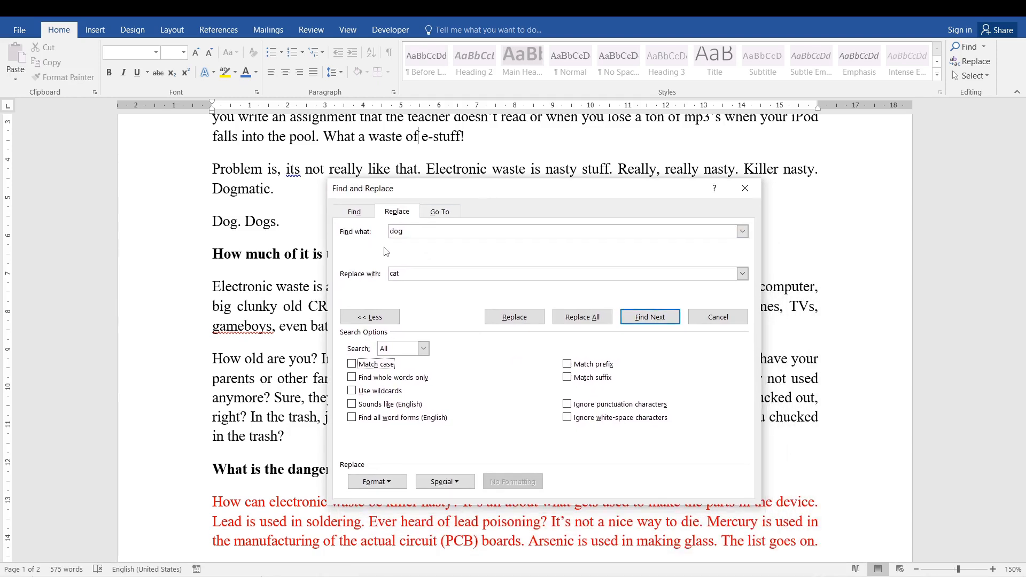
- Try replacing all "dog" matches with "cat" without restricting the search to whole words, and undo the replacement
click(360, 381)
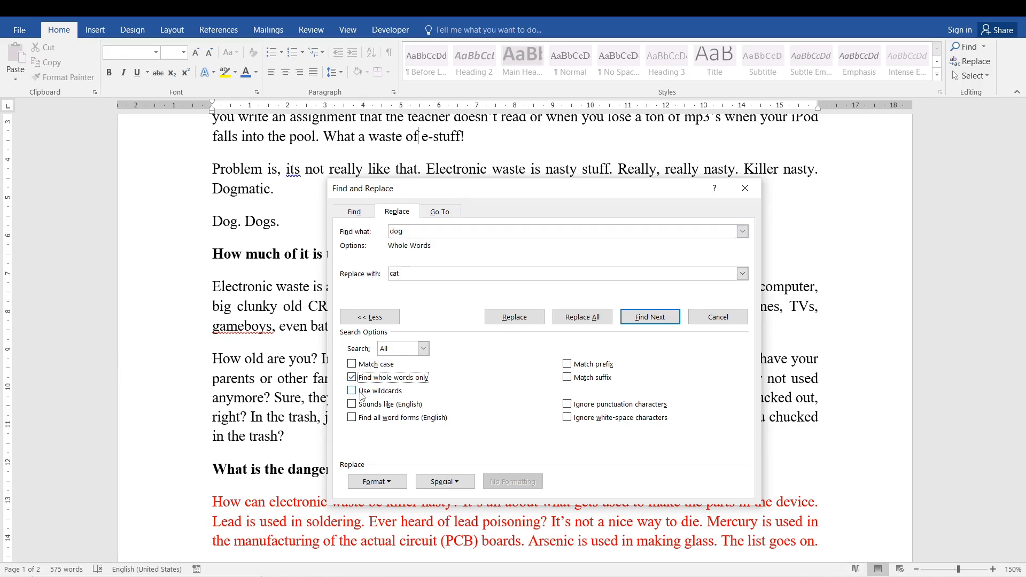
click(353, 379)
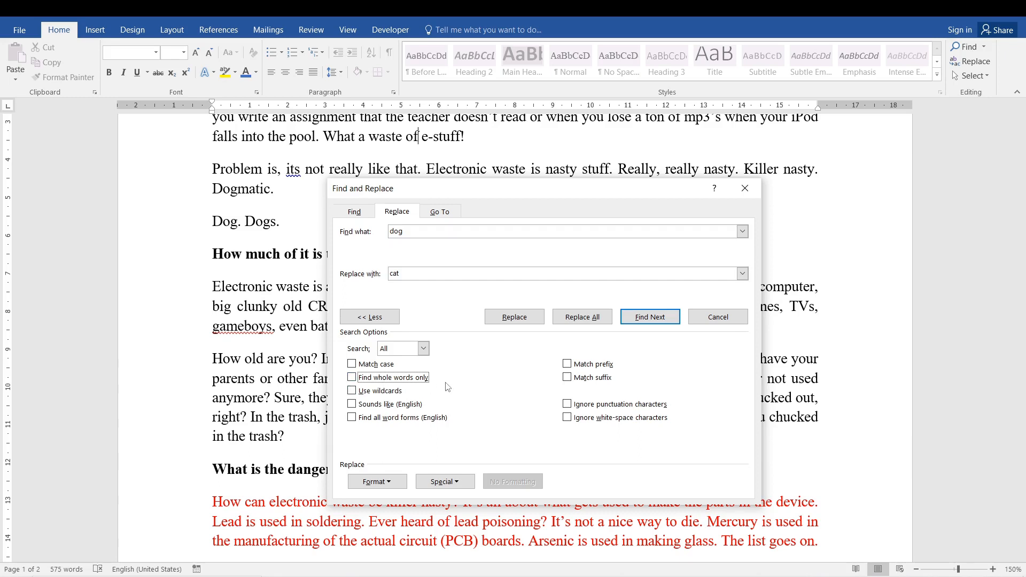
click(582, 317)
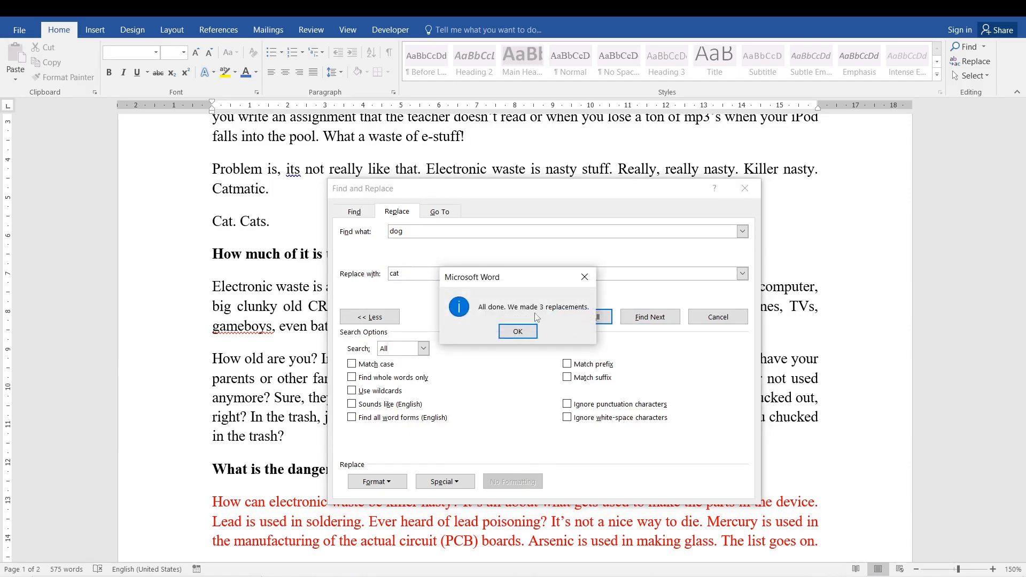
click(517, 332)
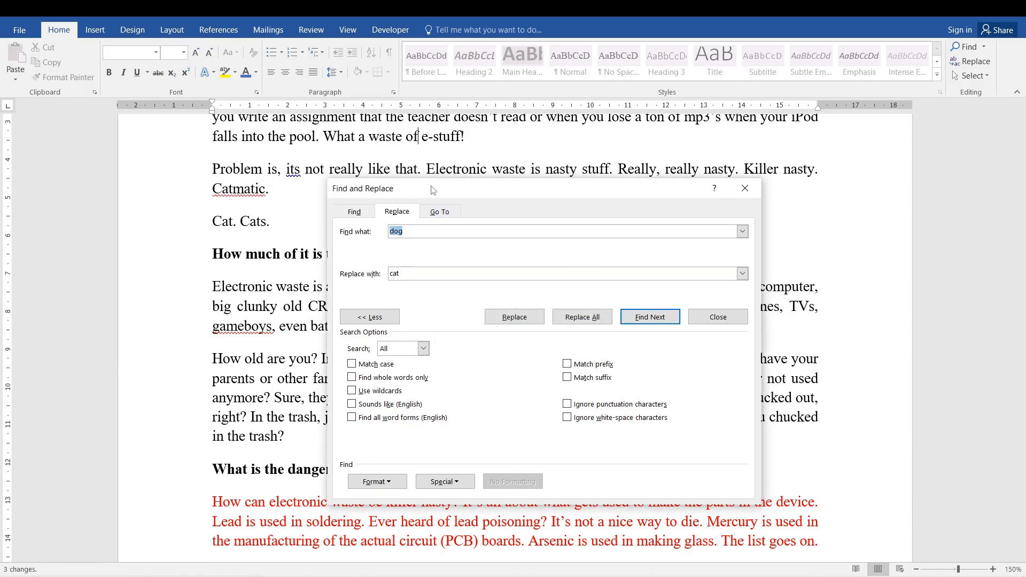
click(246, 191)
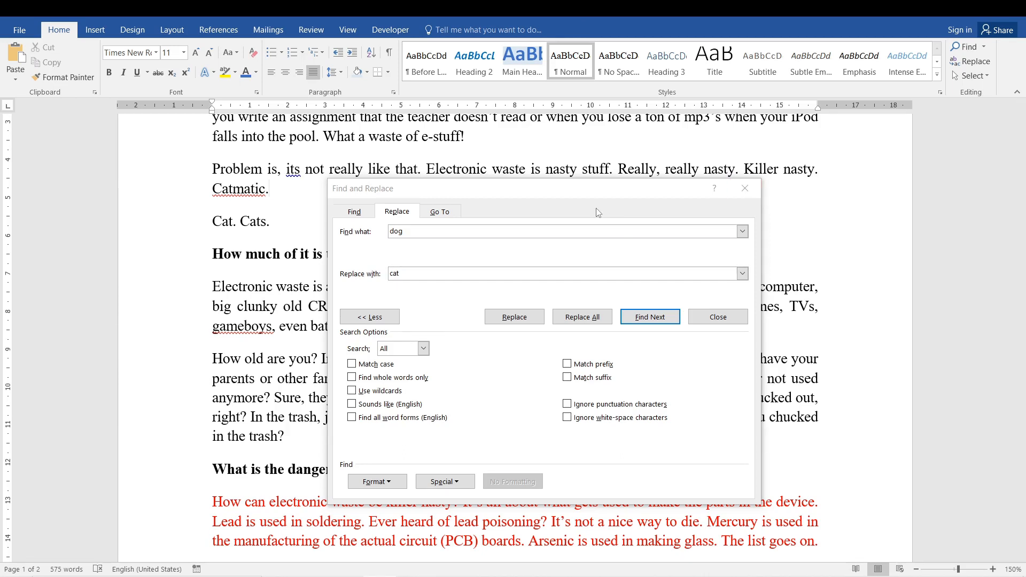
key(ctrl+z)
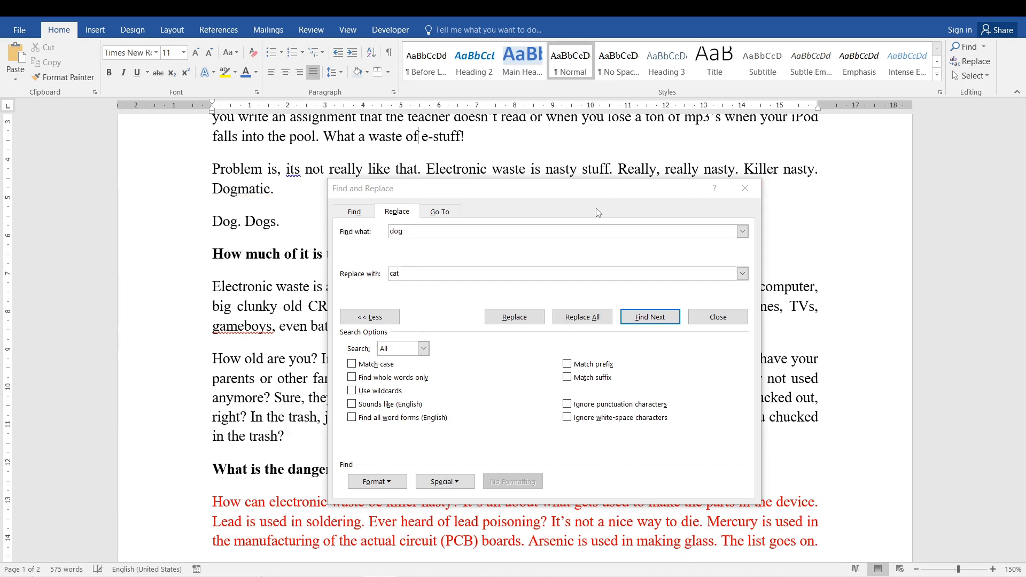
- Restrict the search to whole words only and replace all "dog" matches with "cat"
click(353, 377)
click(586, 319)
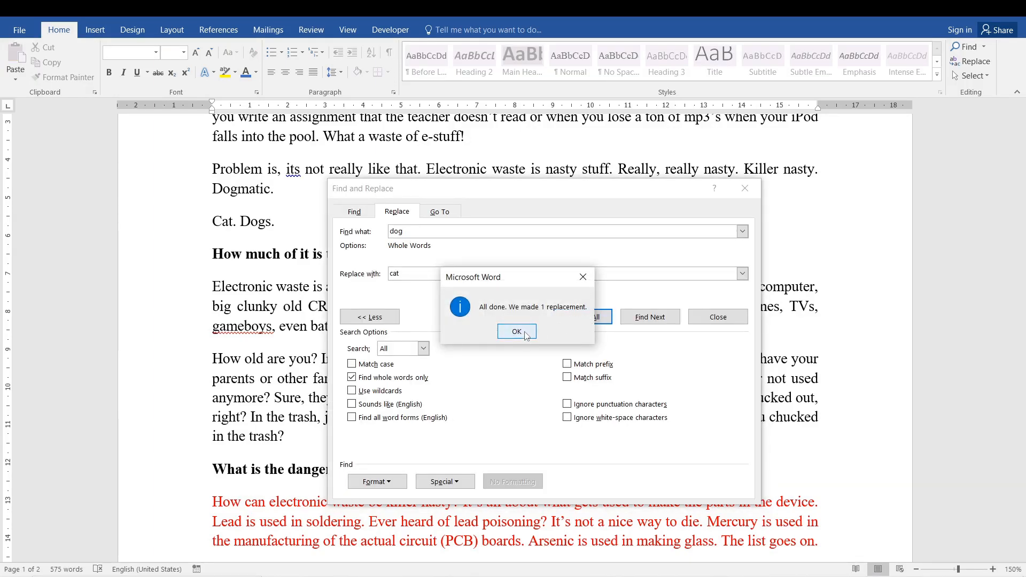
click(525, 333)
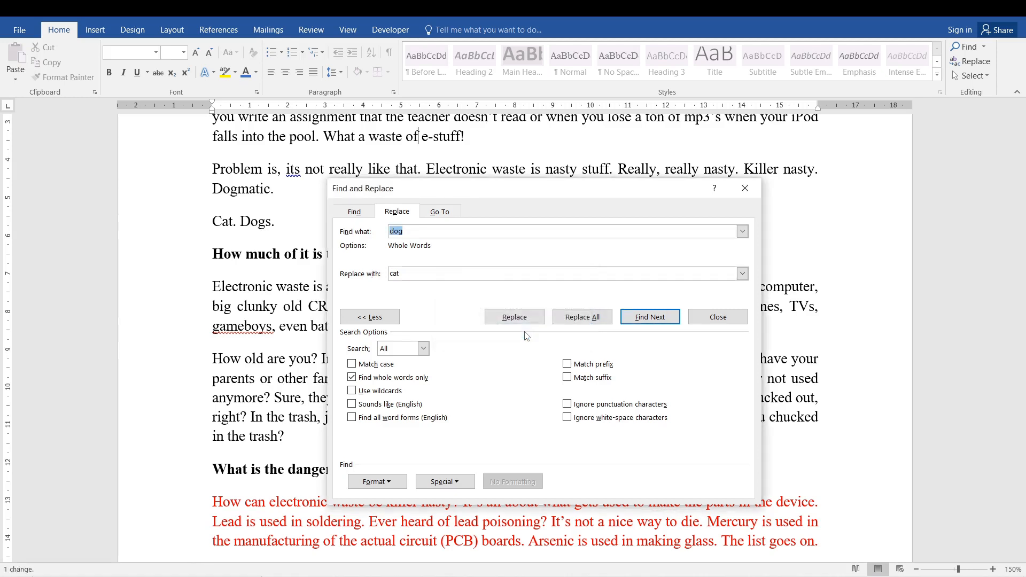
- Change the terms to "dogs" and "cats", replace all whole-word matches, and close the dialog
click(425, 231)
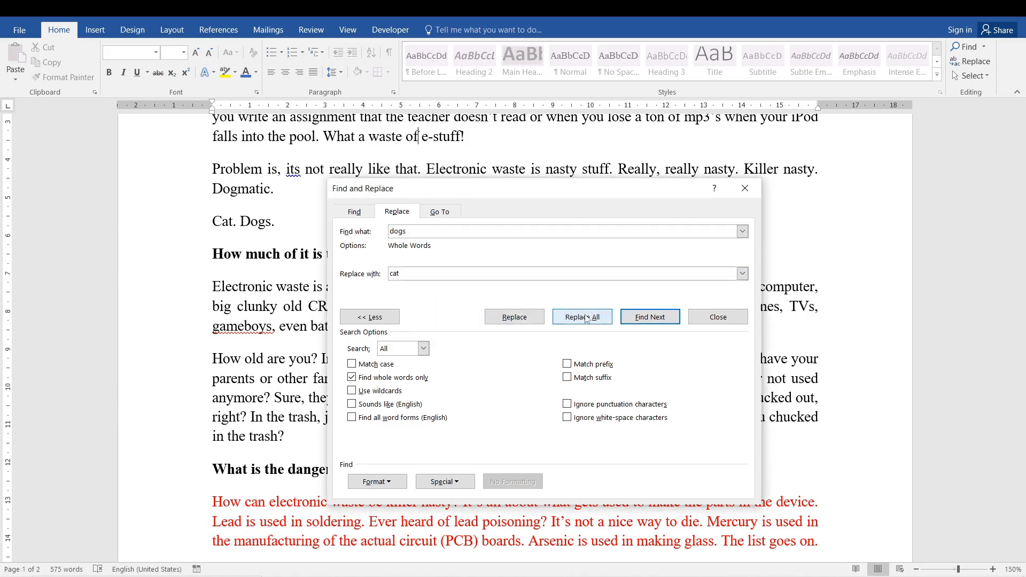
click(464, 276)
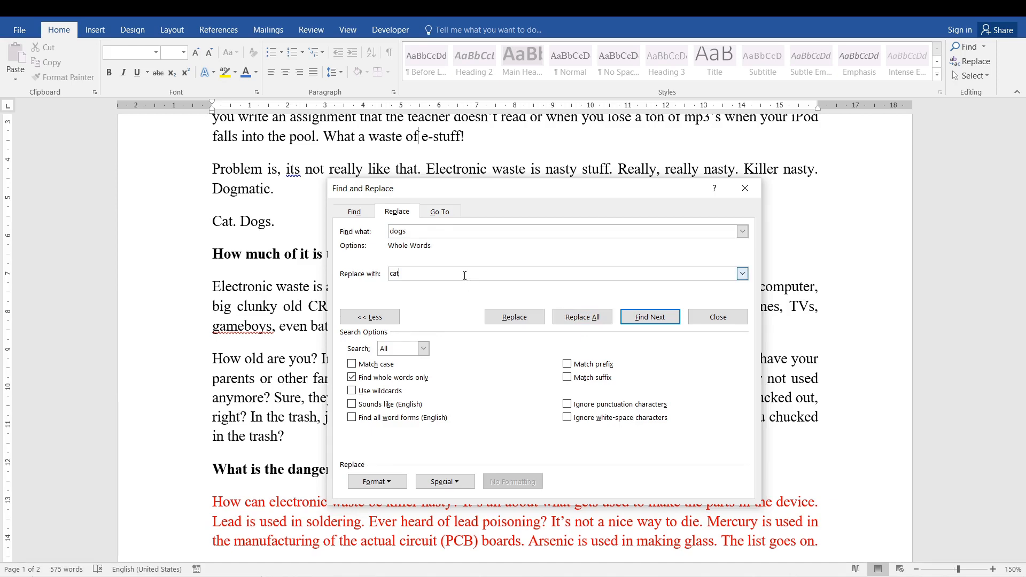
click(582, 317)
click(517, 332)
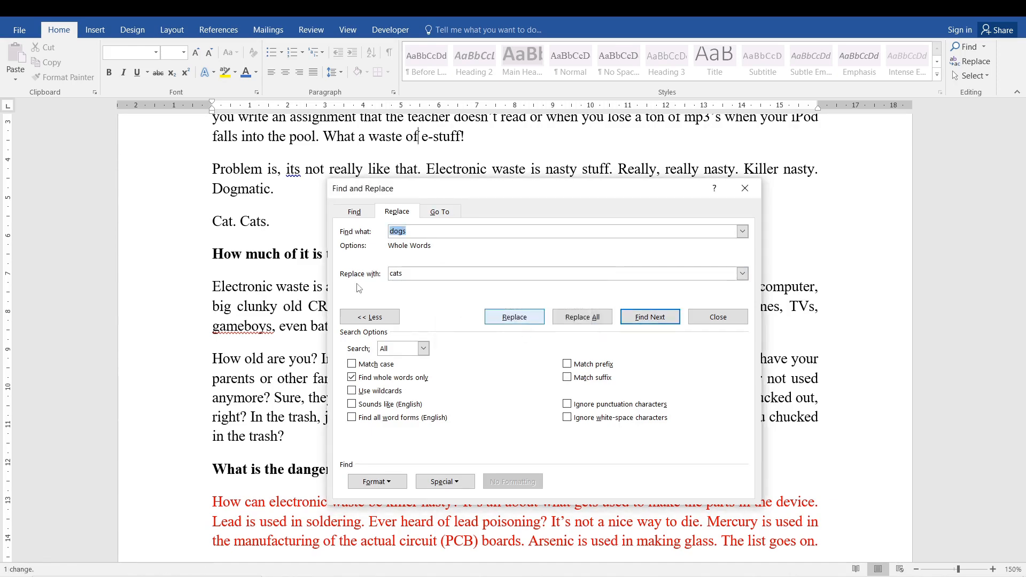
key(Escape)
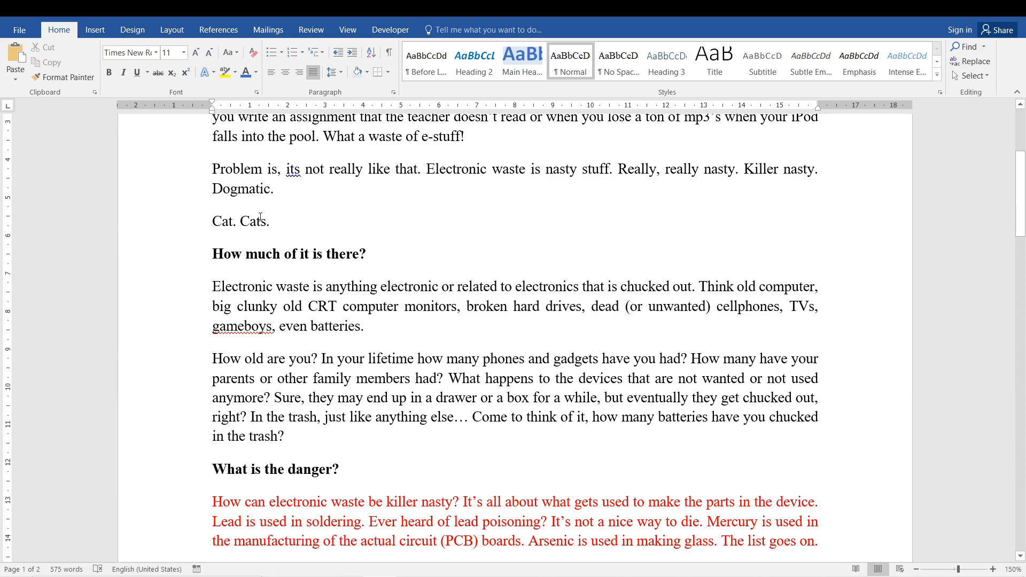
- Delete the sample words from "Dogmatic." through "Cat. Cats." above the "How much of it is there?" heading
drag(270, 221, 212, 188)
key(Delete)
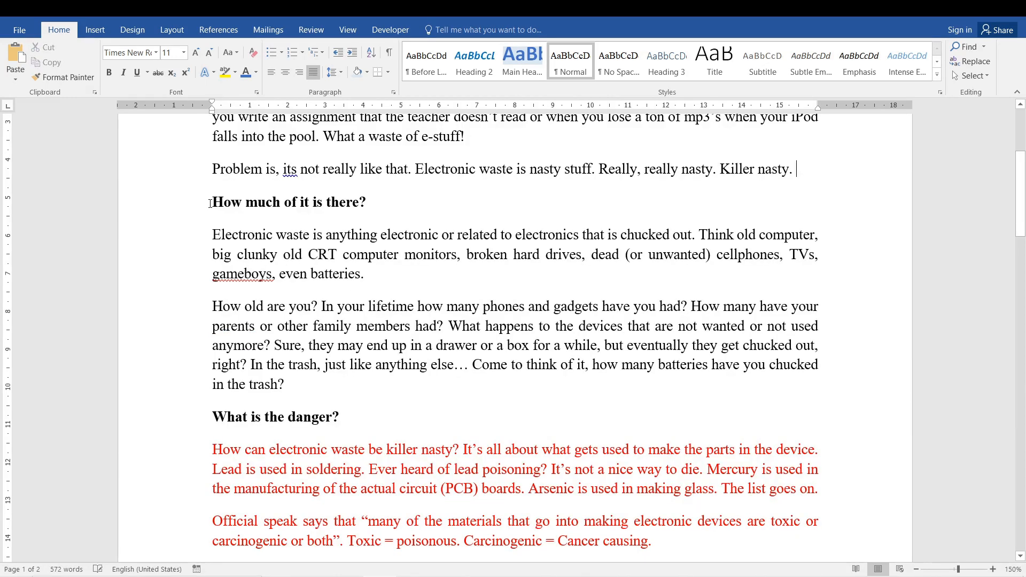
- Reopen Replace, empty the search and replacement text and turn off whole-word matching, and close the dialog
click(965, 62)
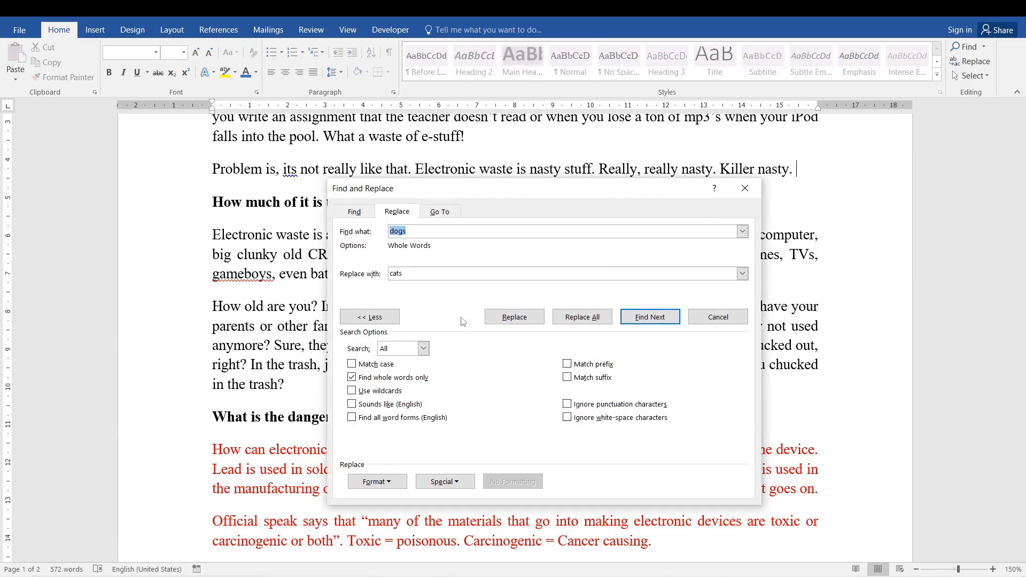
click(377, 486)
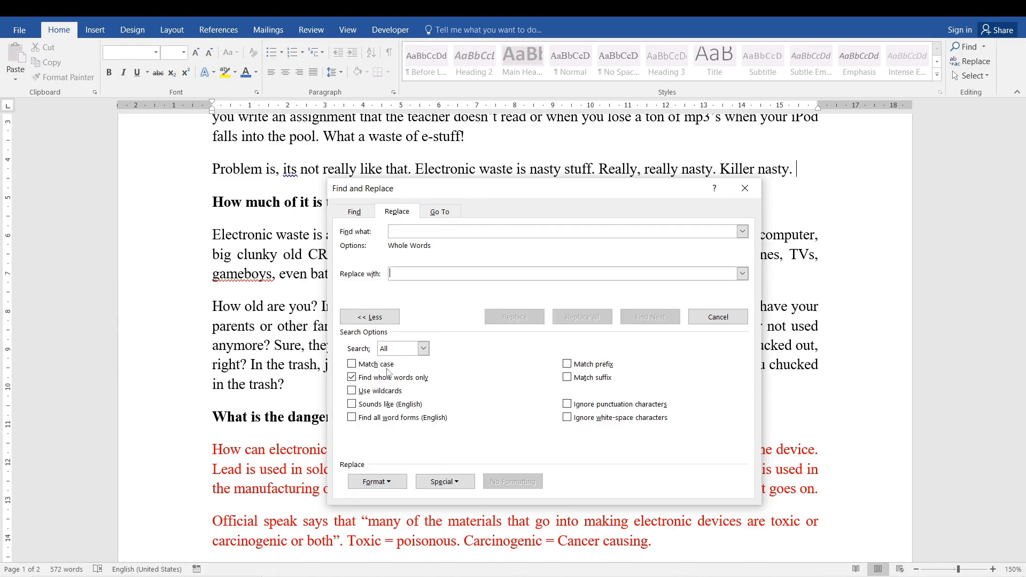
click(368, 377)
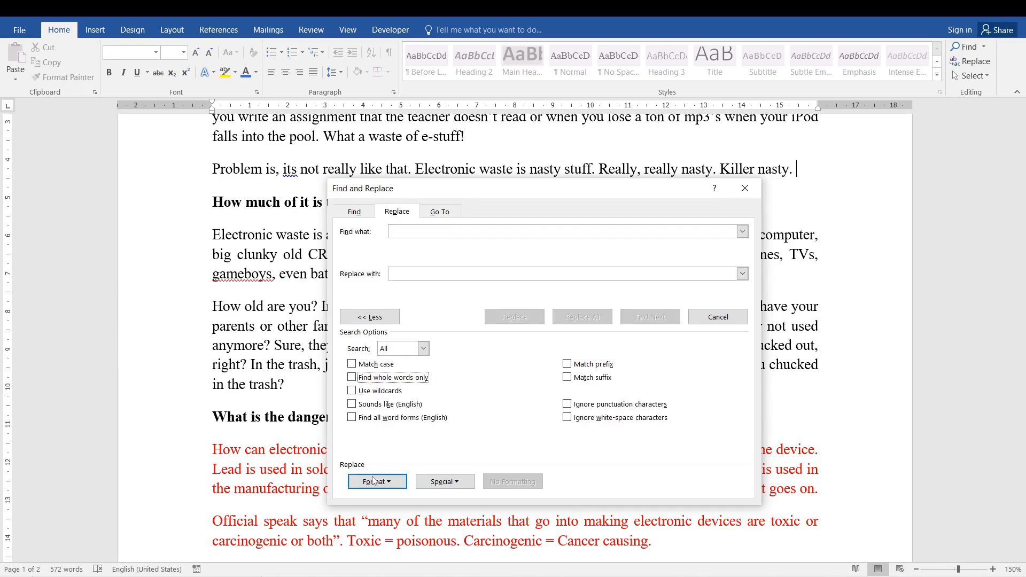
click(454, 483)
click(669, 248)
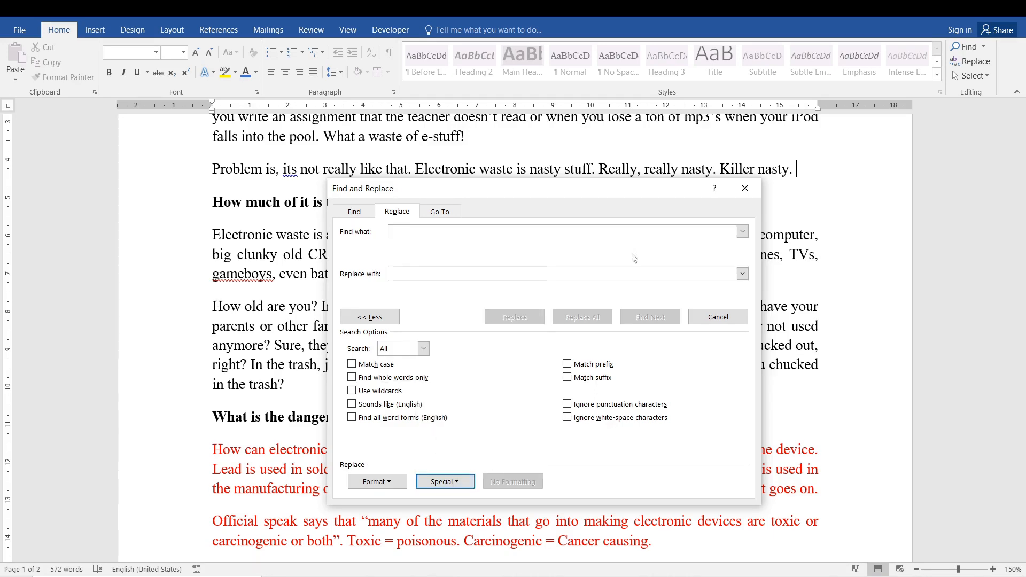
click(744, 188)
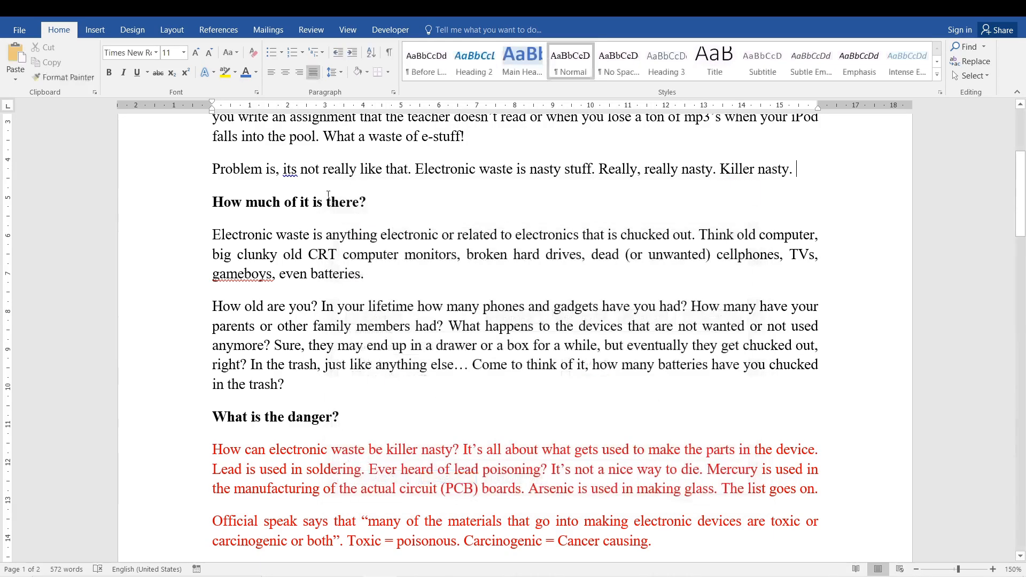
click(534, 224)
click(400, 288)
click(94, 29)
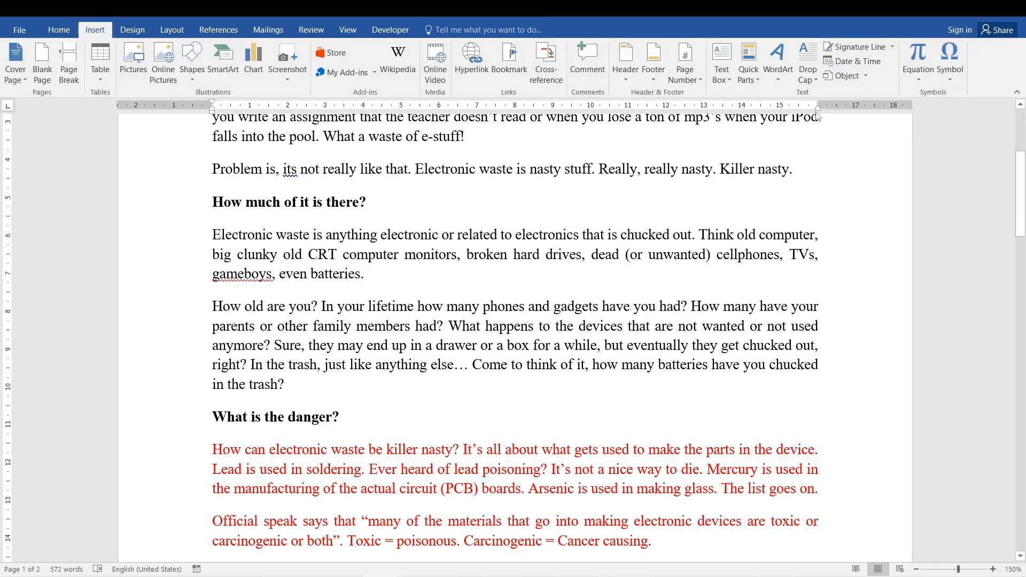
- Add a ":)" smiley after "even batteries." and delete it again
click(59, 29)
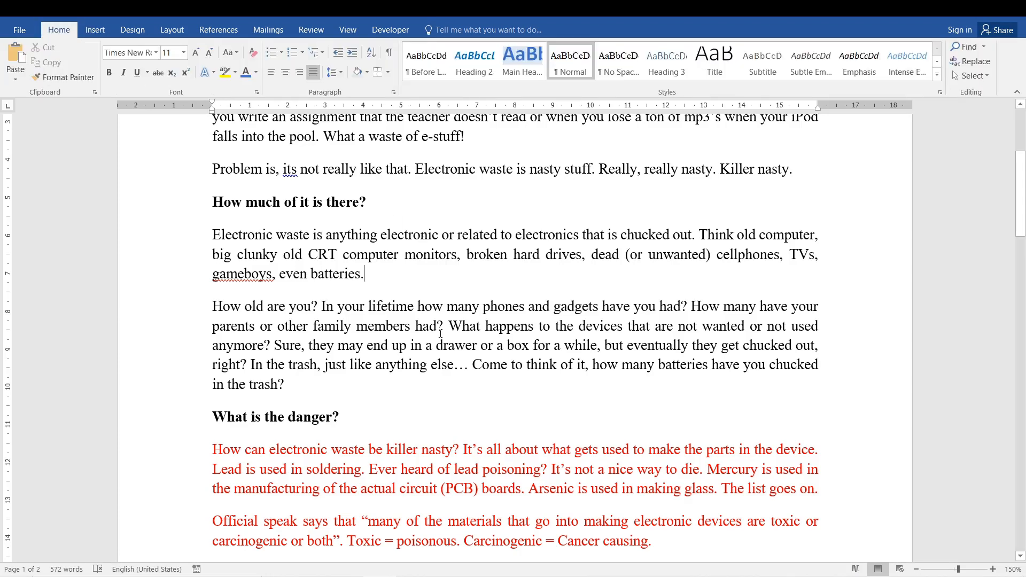
click(368, 274)
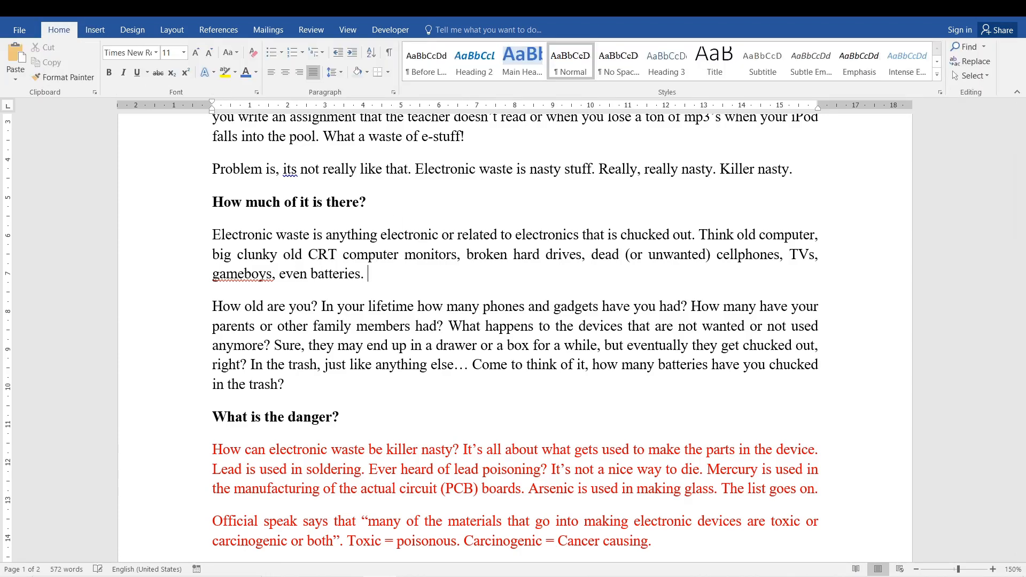
text(:))
scroll(344, 262, up, 11)
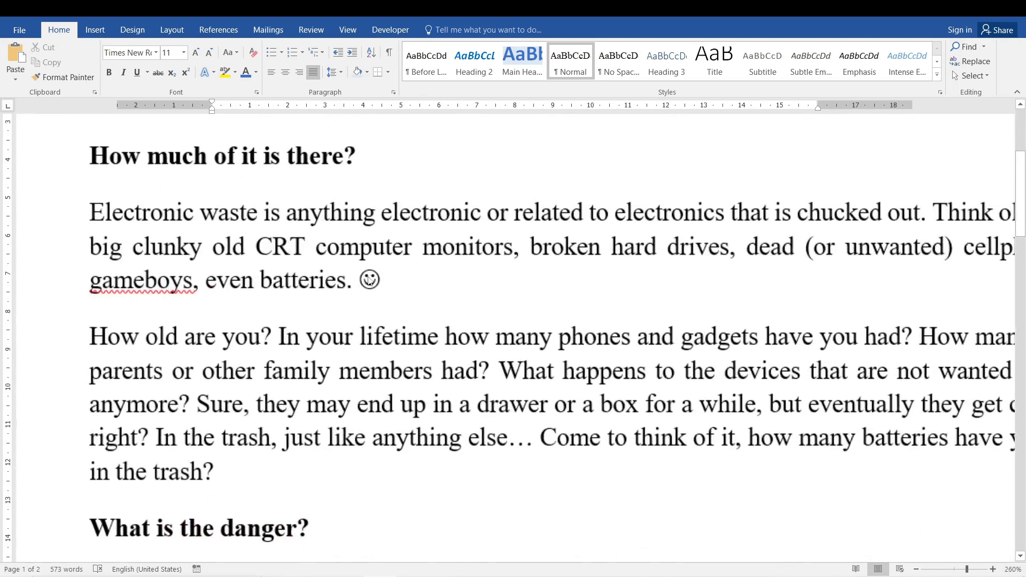
drag(381, 277, 359, 278)
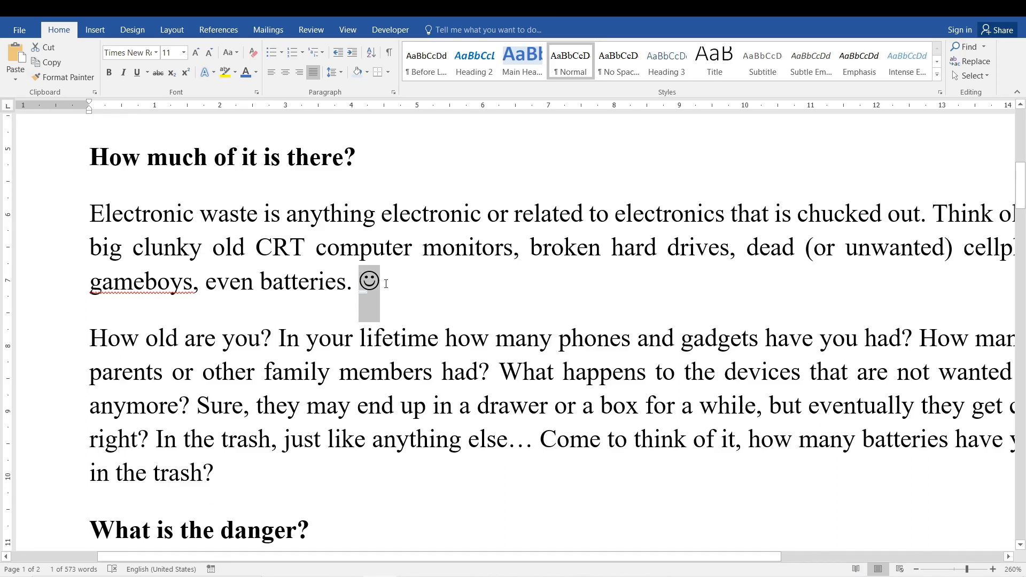
key(Delete)
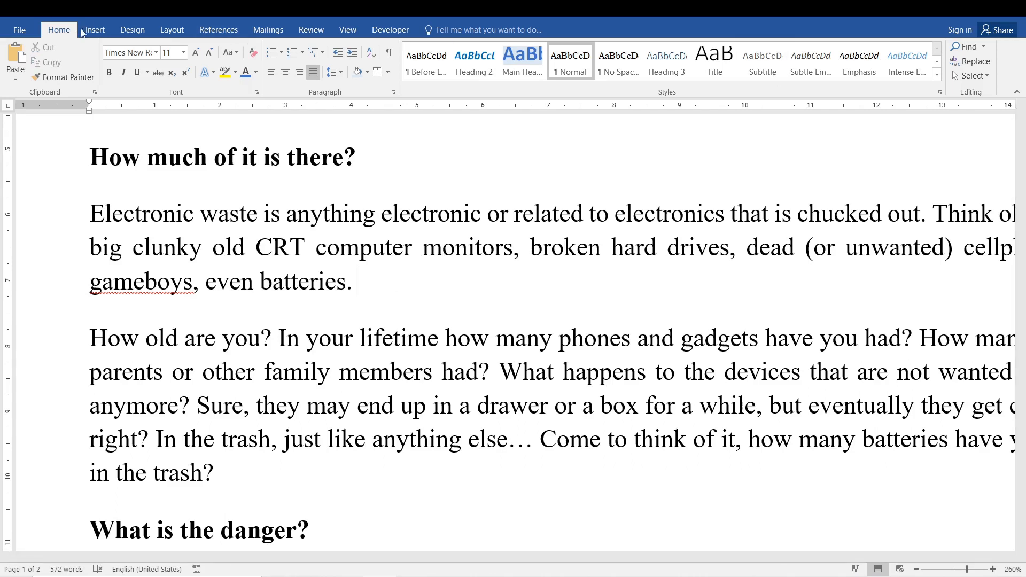
- Open the full symbol list and look through the Wingdings characters to the end of the set and back
click(86, 31)
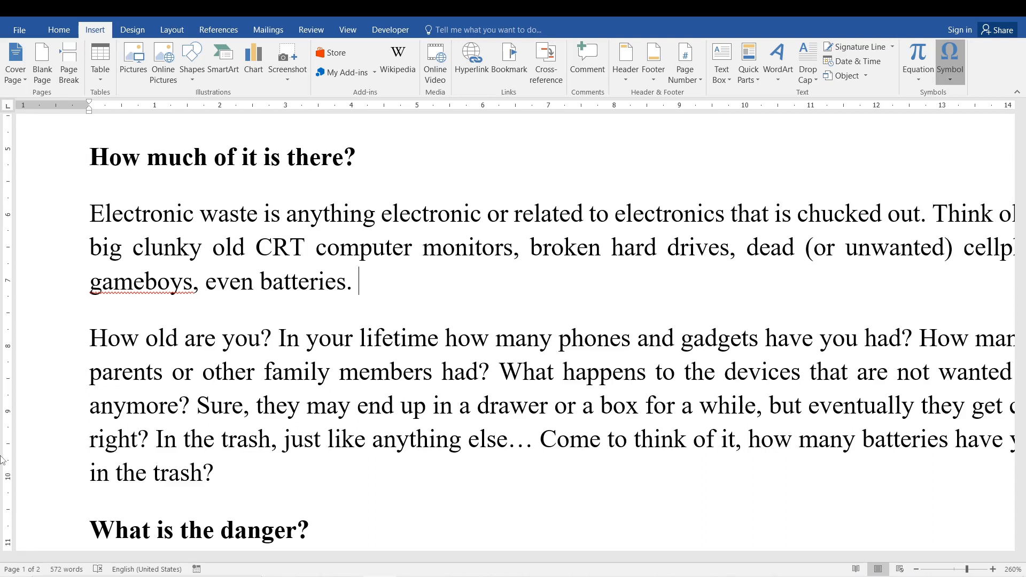
key(Return)
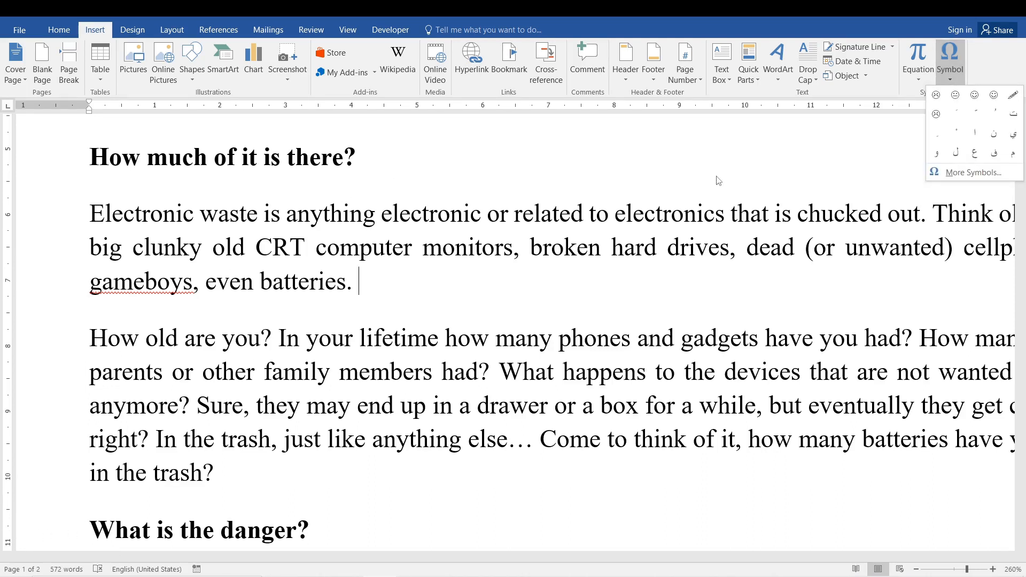
click(941, 171)
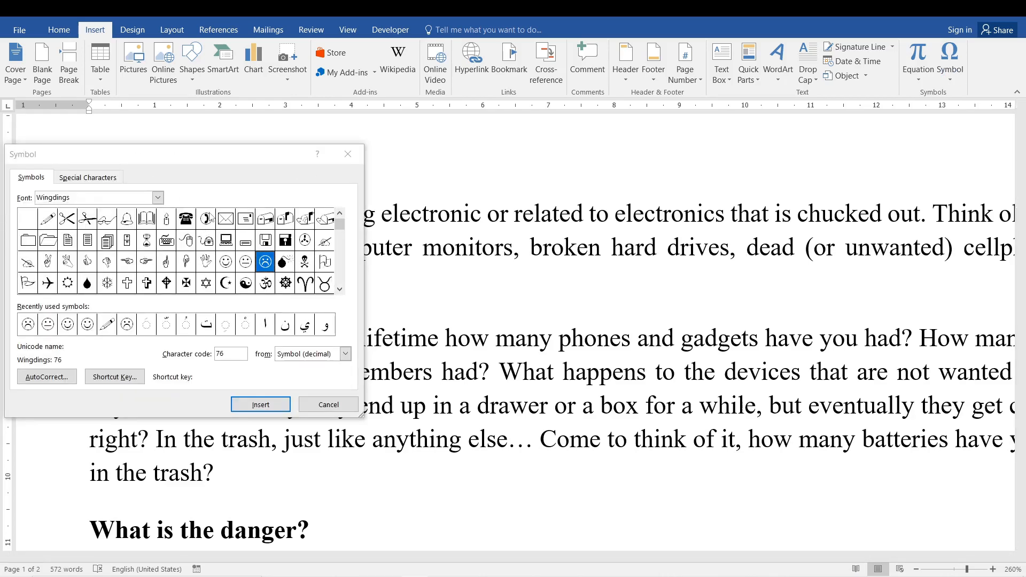
click(342, 225)
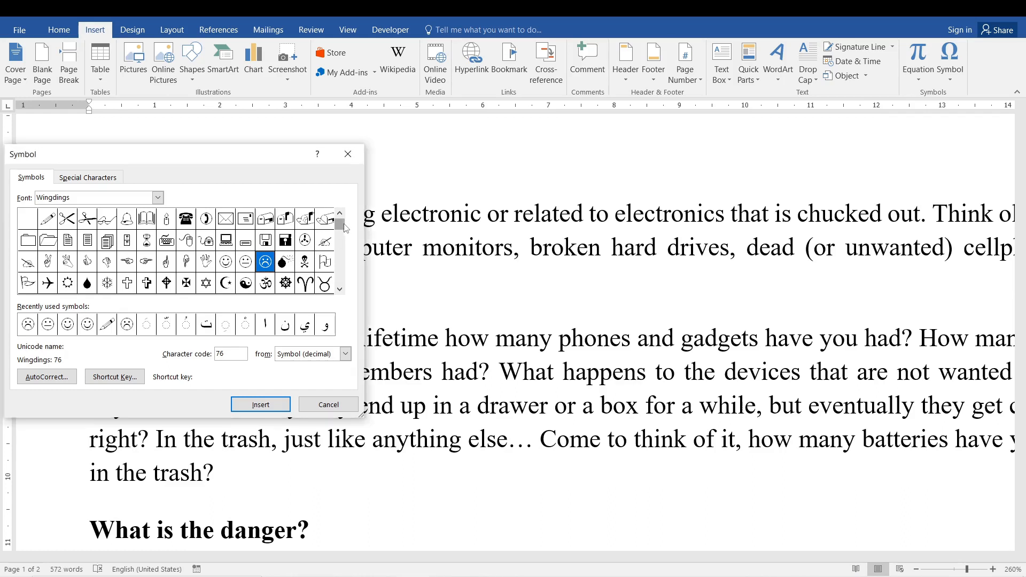
double_click(340, 289)
click(344, 293)
click(344, 293)
click(344, 293)
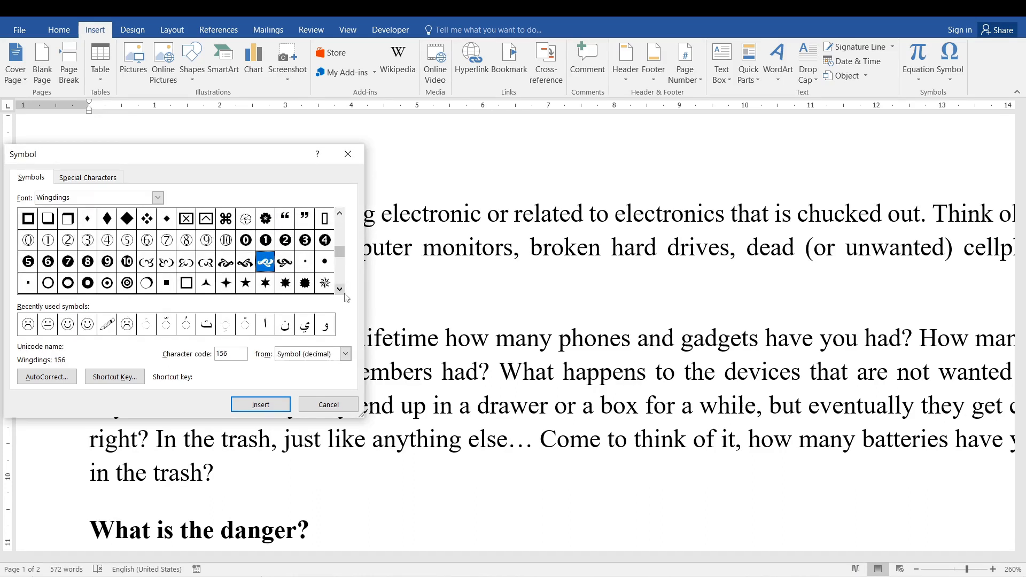
click(344, 293)
click(343, 293)
click(343, 293)
click(344, 293)
click(344, 293)
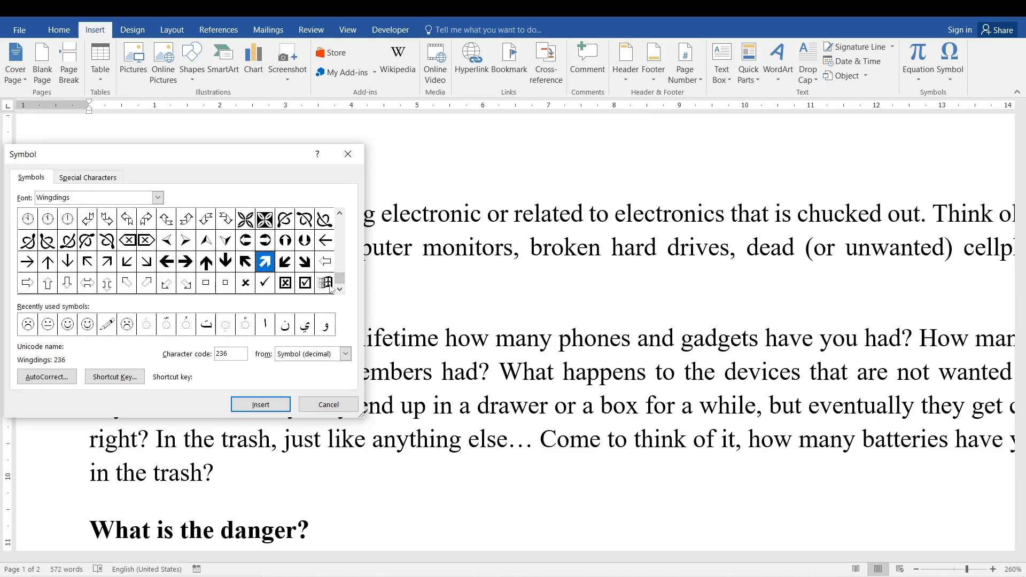
click(327, 284)
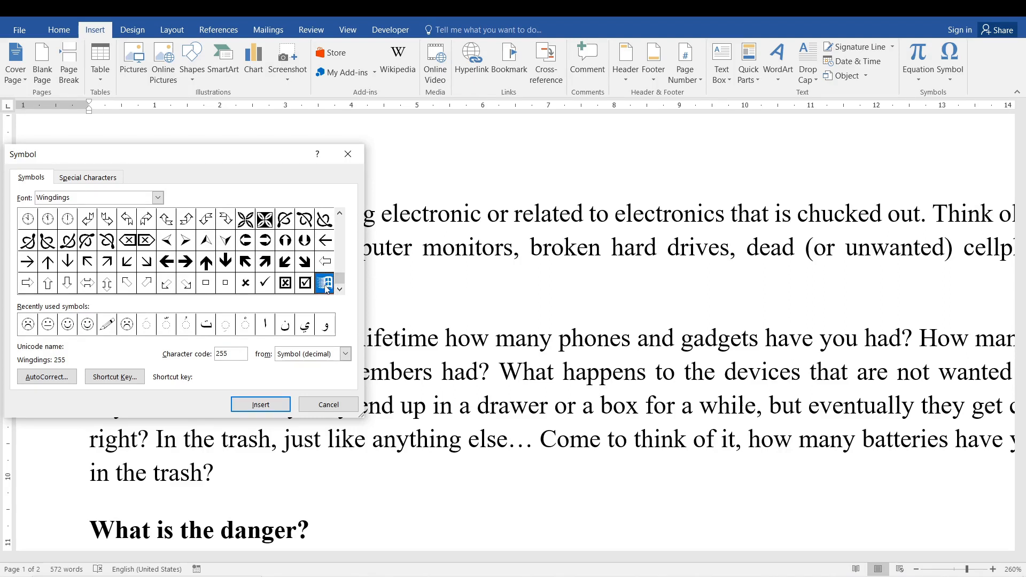
drag(345, 277, 345, 229)
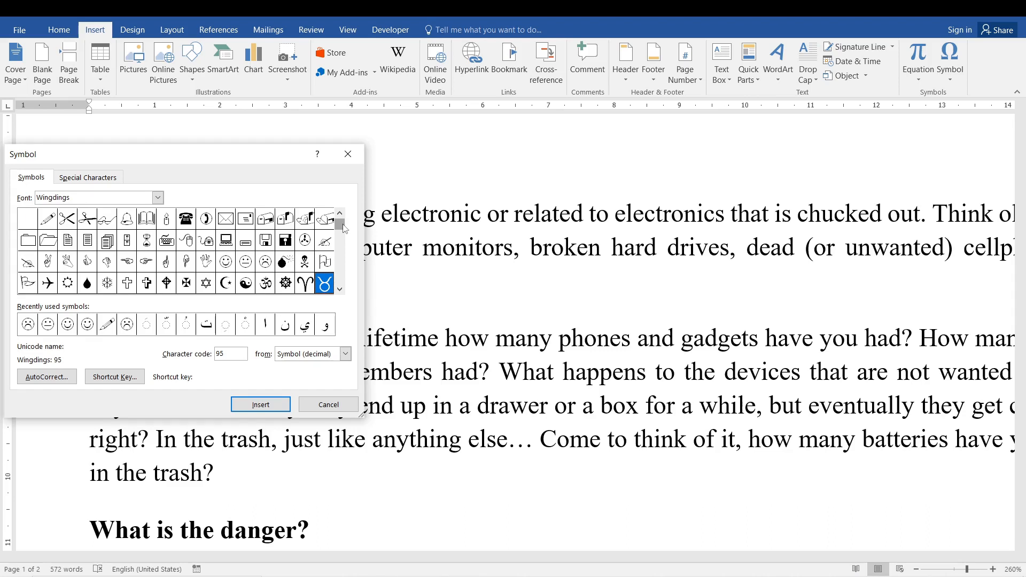
- Insert the Wingdings computer symbol (character code 58) after "even batteries." and close the symbol dialog
click(227, 244)
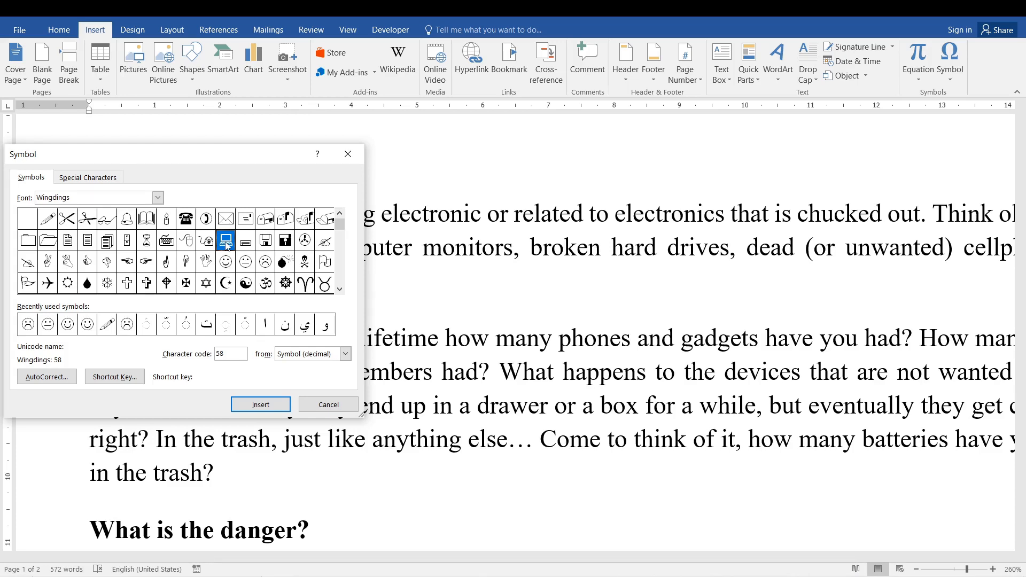
double_click(226, 244)
click(337, 404)
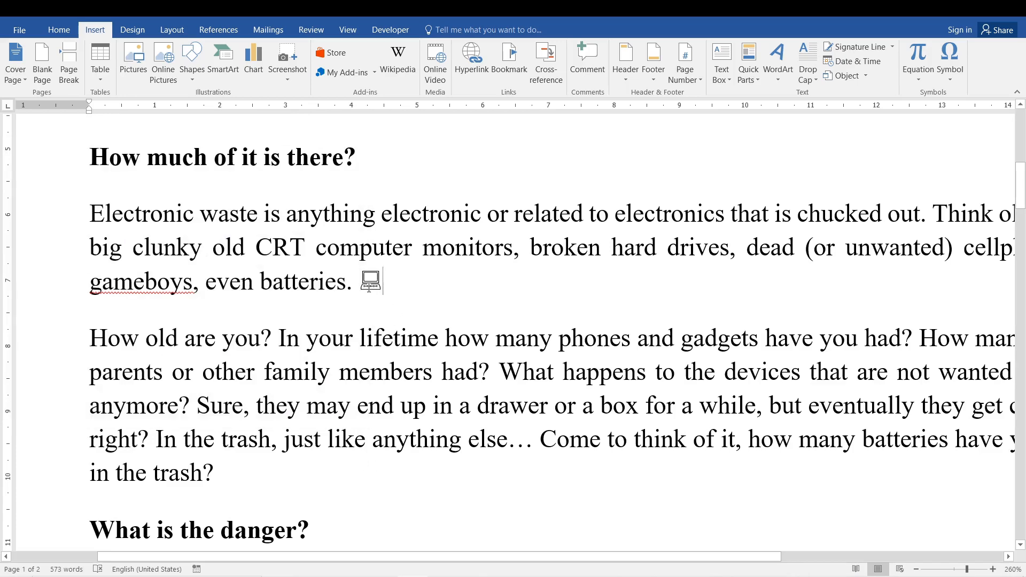
- Select the inserted computer symbol and the word "computer" in the same paragraph in turn to compare them
double_click(368, 288)
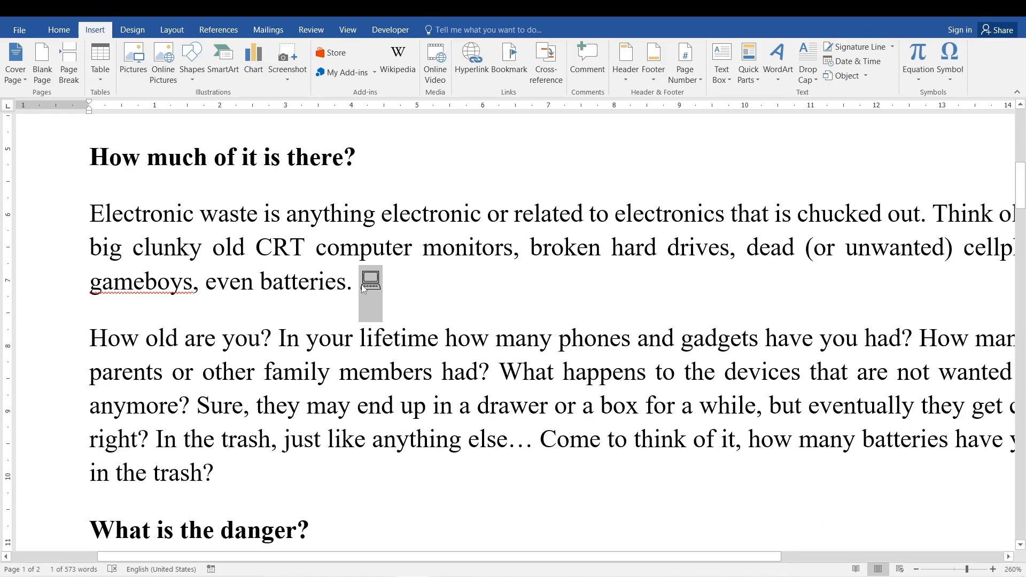
double_click(349, 238)
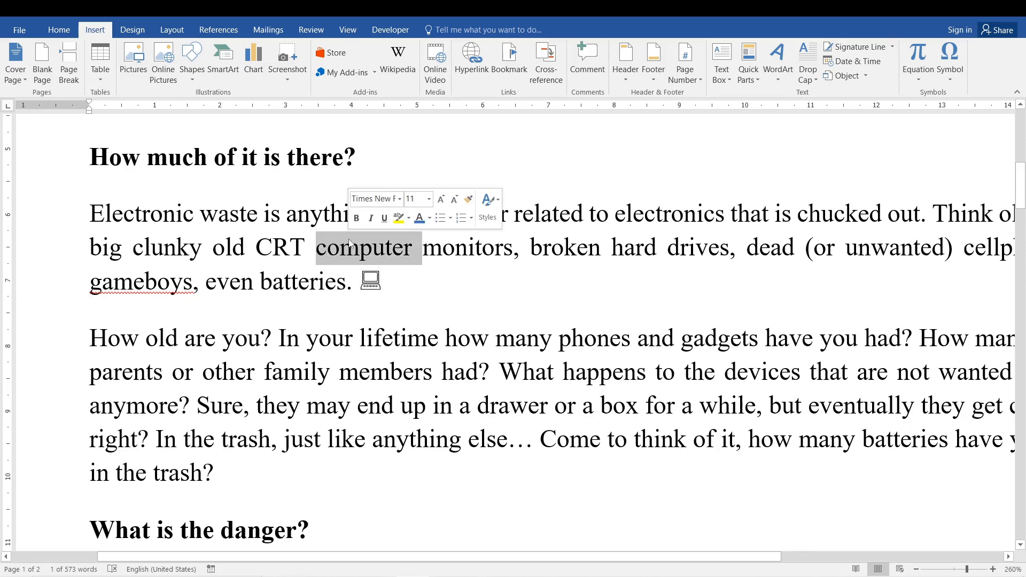
click(385, 247)
click(382, 278)
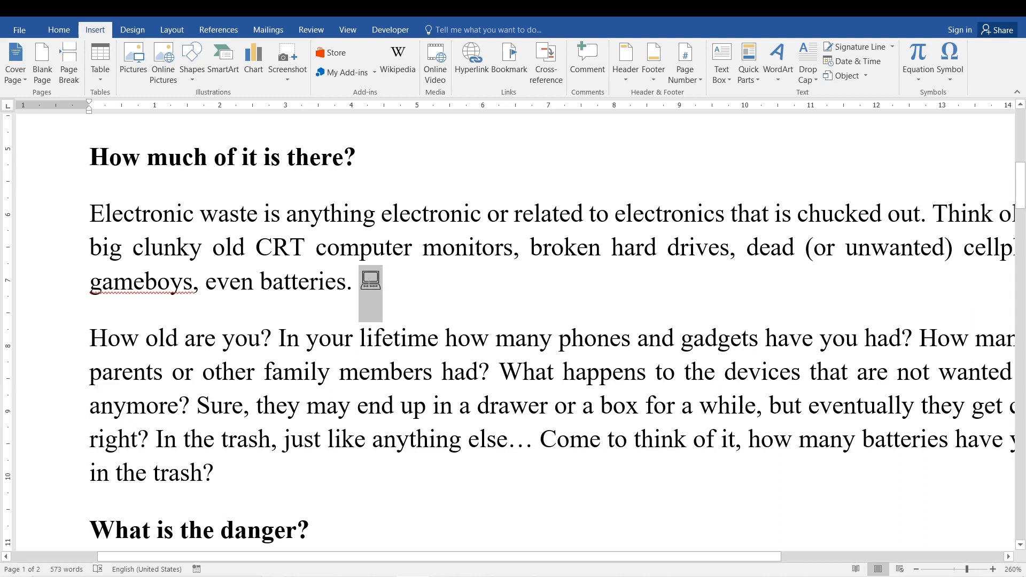
click(406, 292)
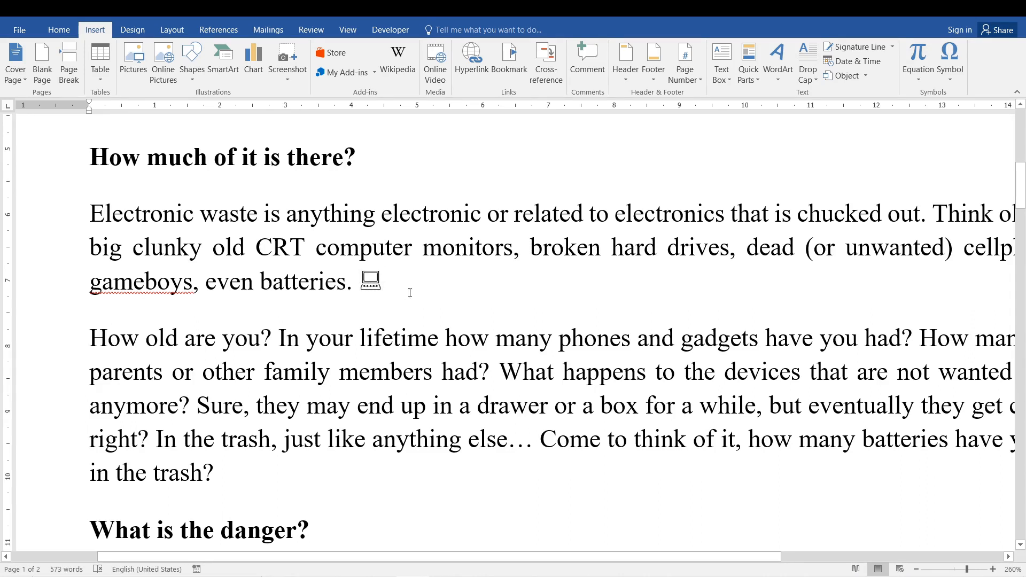
- Open Replace, clear both the search and replacement text, and turn off whole-word matching
key(ctrl+h)
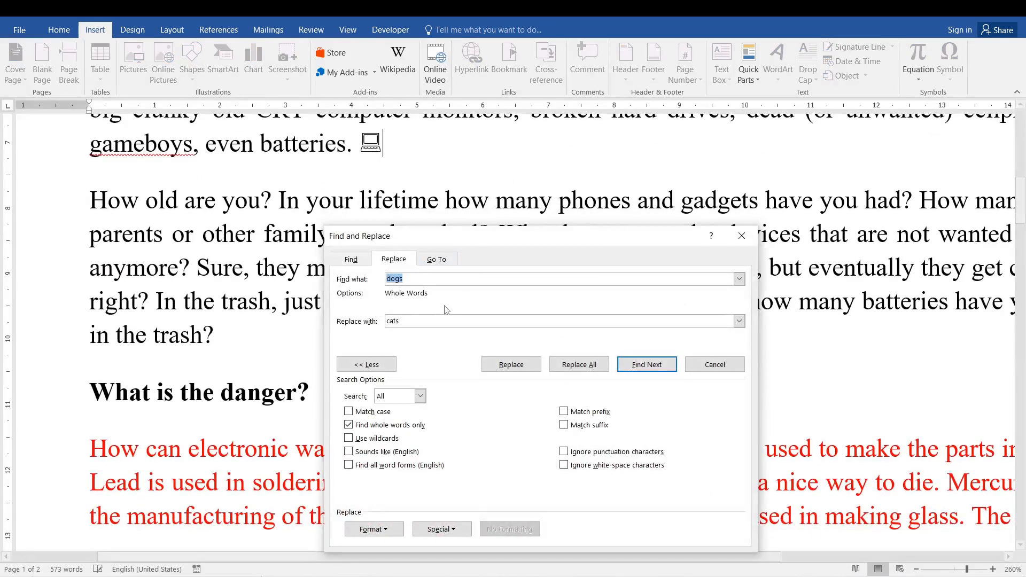
key(Tab)
key(BackSpace)
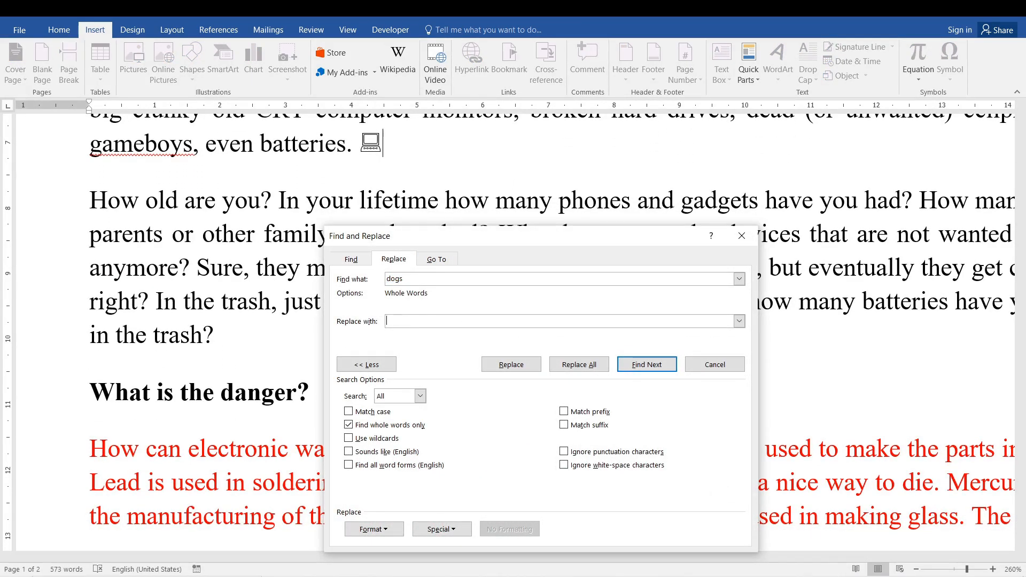
key(shift+Tab)
key(BackSpace)
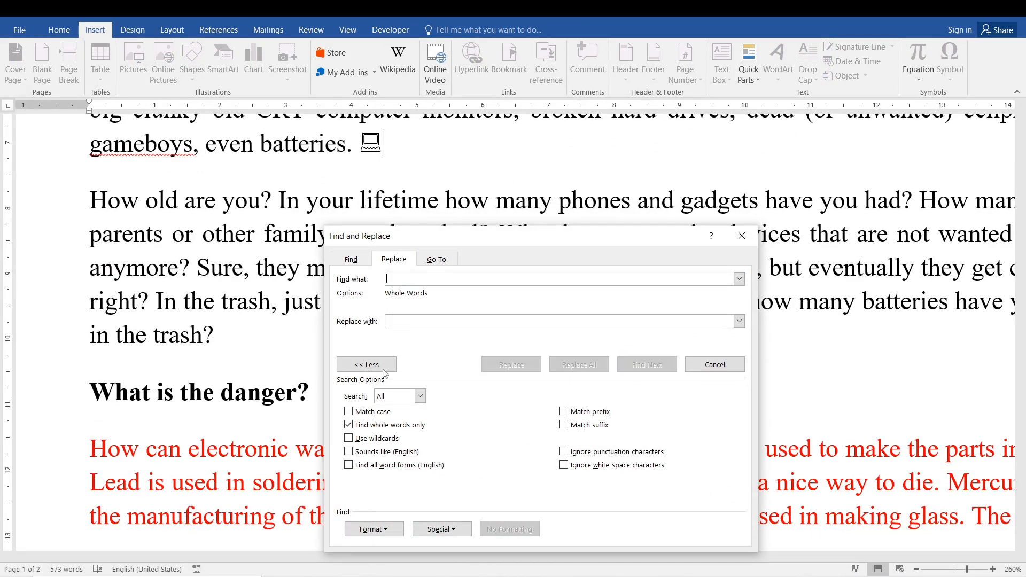
click(349, 425)
- Examine the special characters available for the replacement text and close the Find and Replace dialog
click(440, 322)
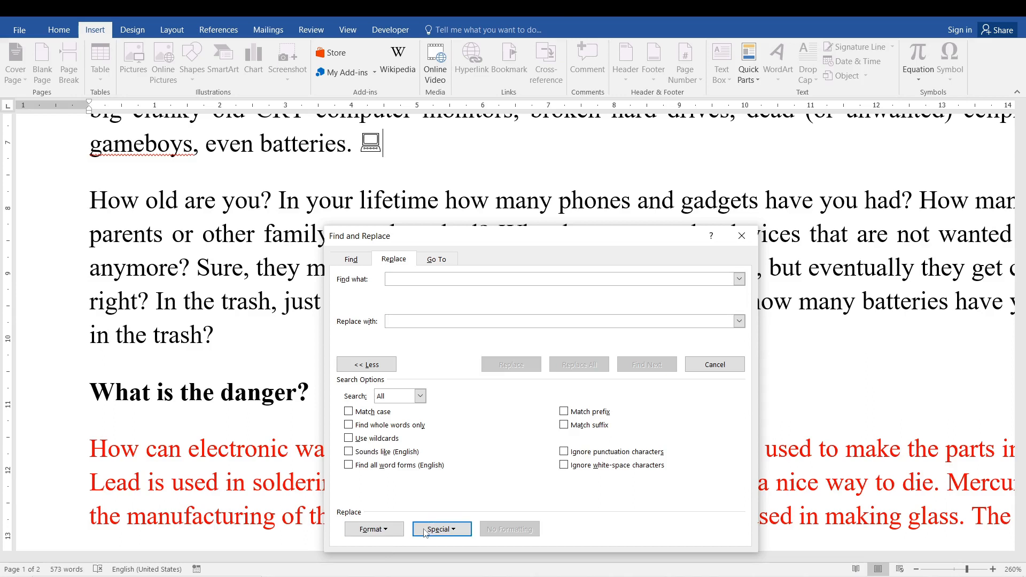
click(441, 529)
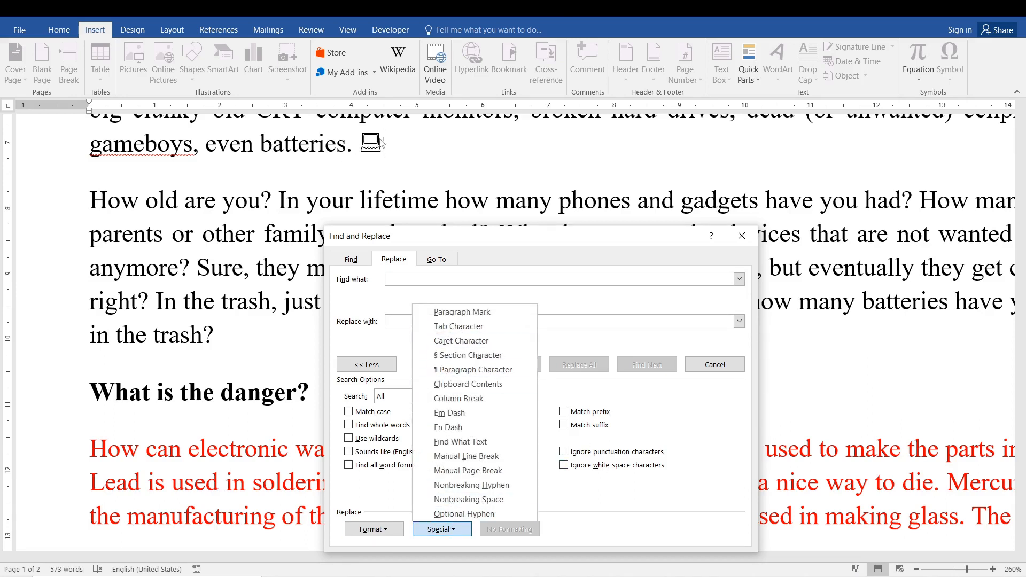
click(673, 433)
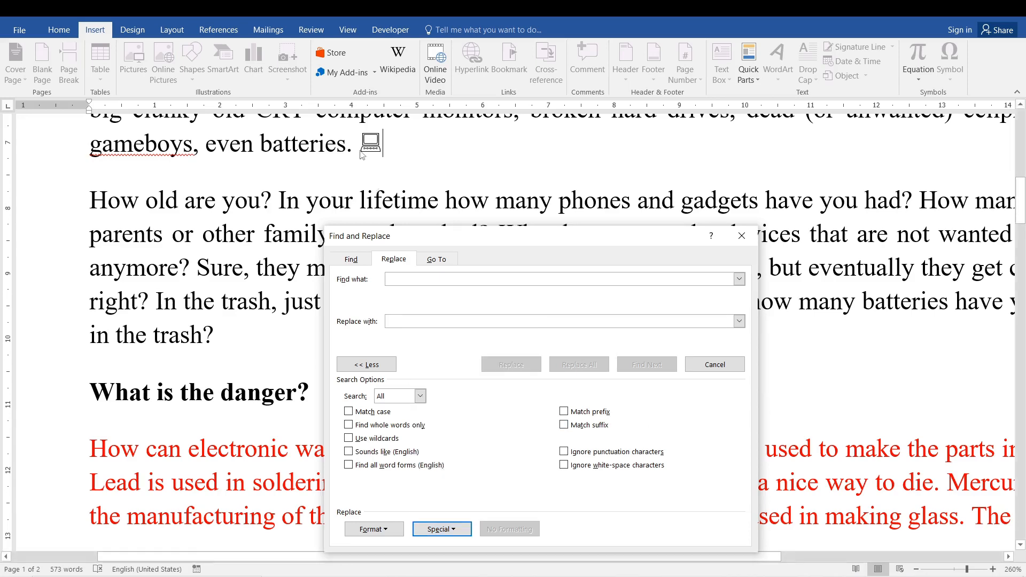
click(741, 236)
- Select the computer symbol after "even batteries.", view the Office clipboard contents, close the clipboard, and deselect the symbol
drag(1020, 220, 1010, 133)
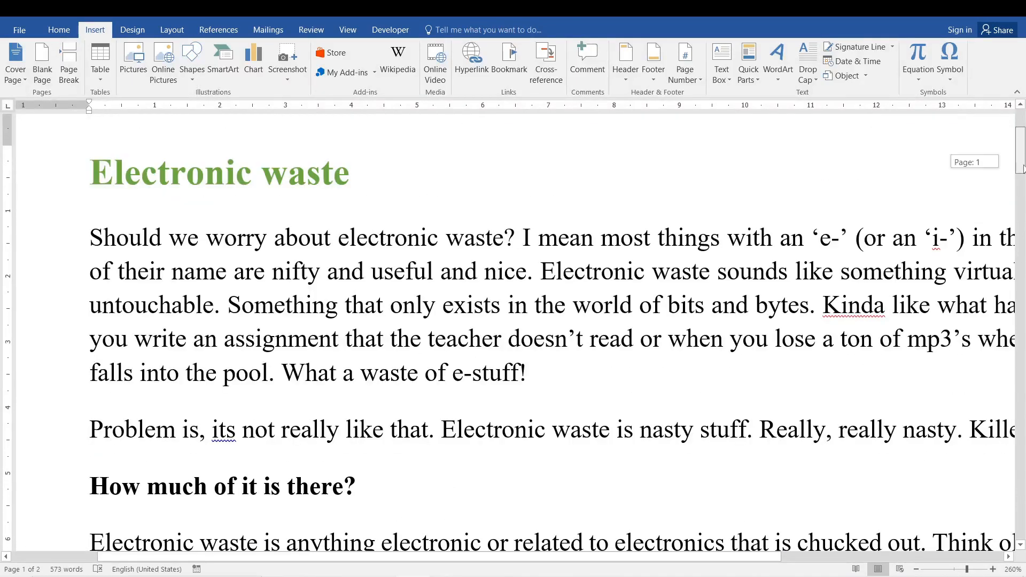
scroll(505, 326, down, 4)
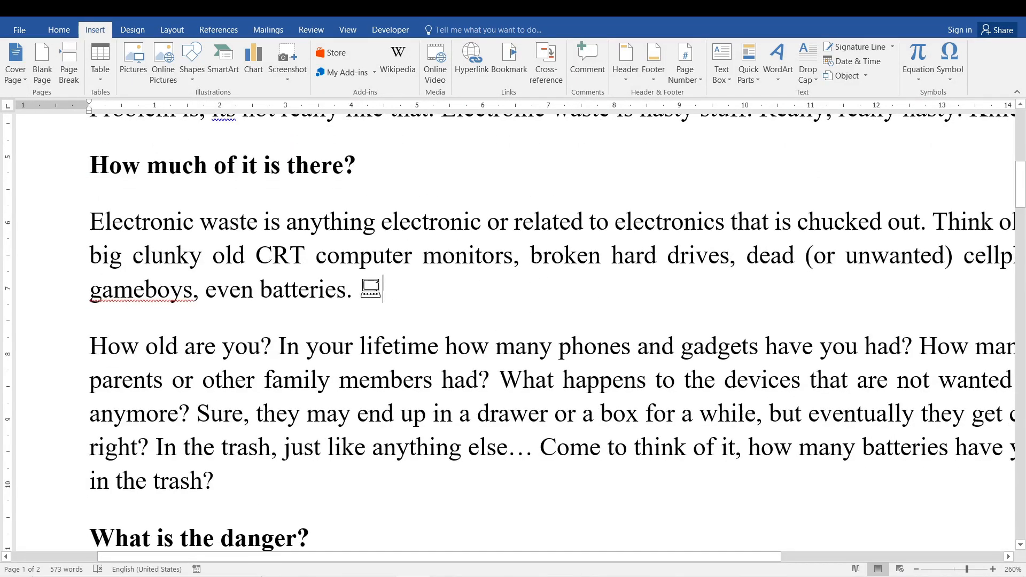
double_click(370, 291)
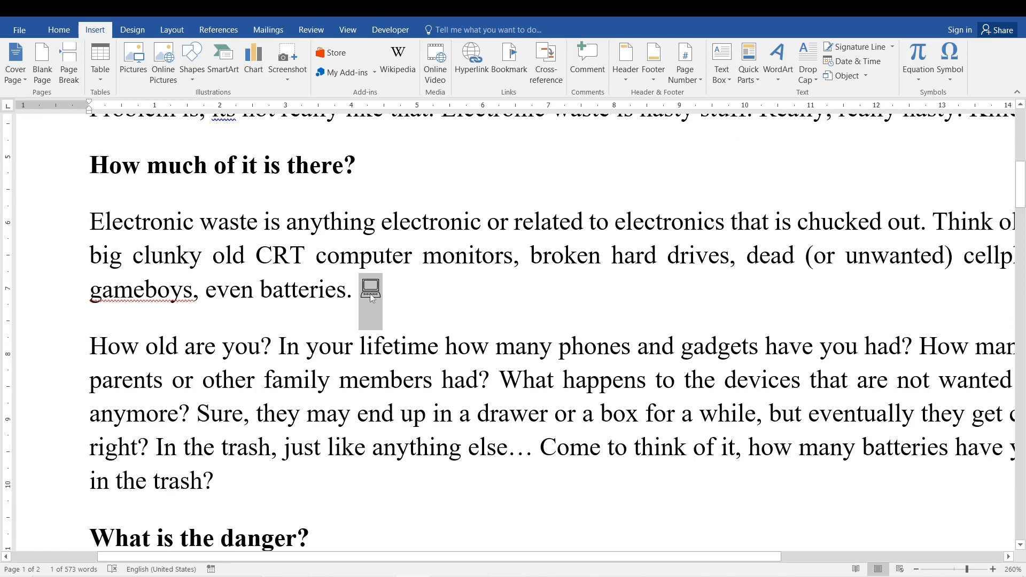
click(52, 35)
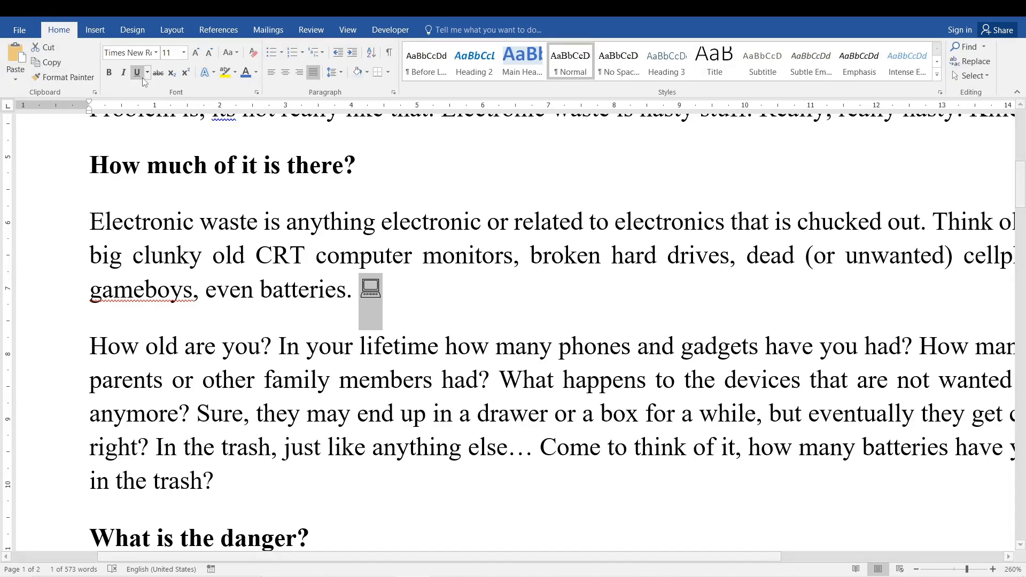
click(95, 93)
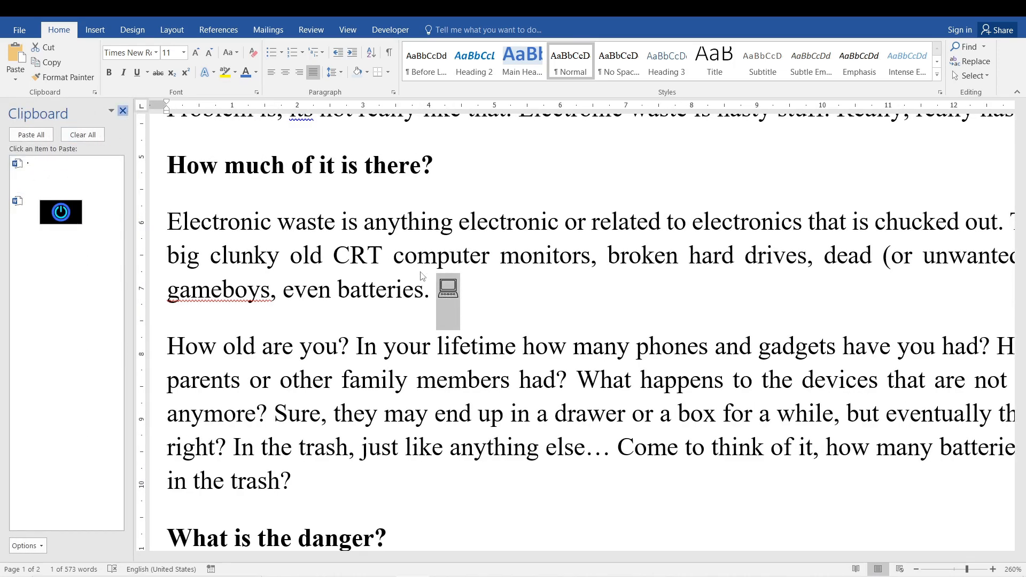
click(127, 110)
click(488, 290)
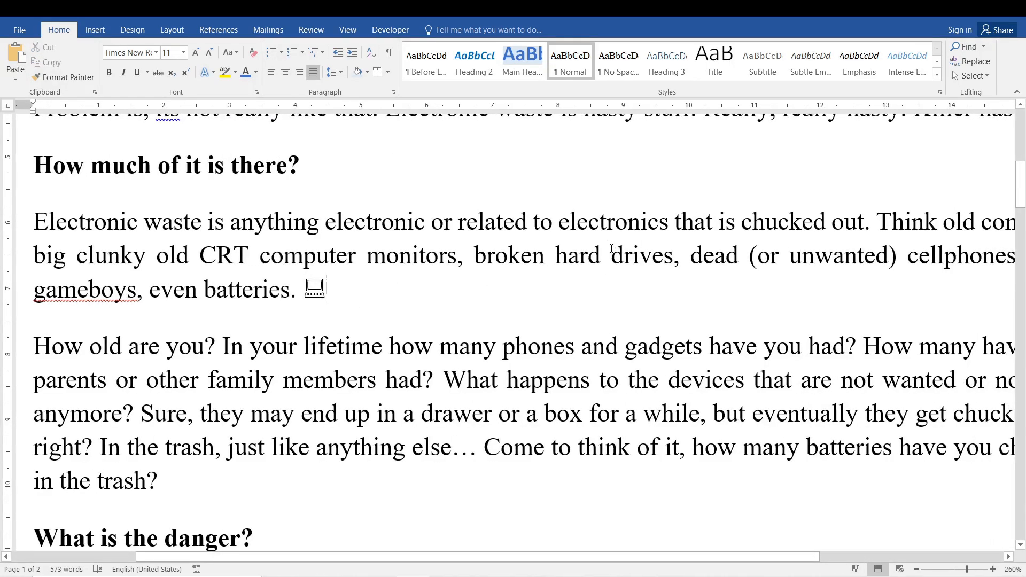
- Reopen Replace, move the dialog up, and set the search text to "computer"
key(ctrl+h)
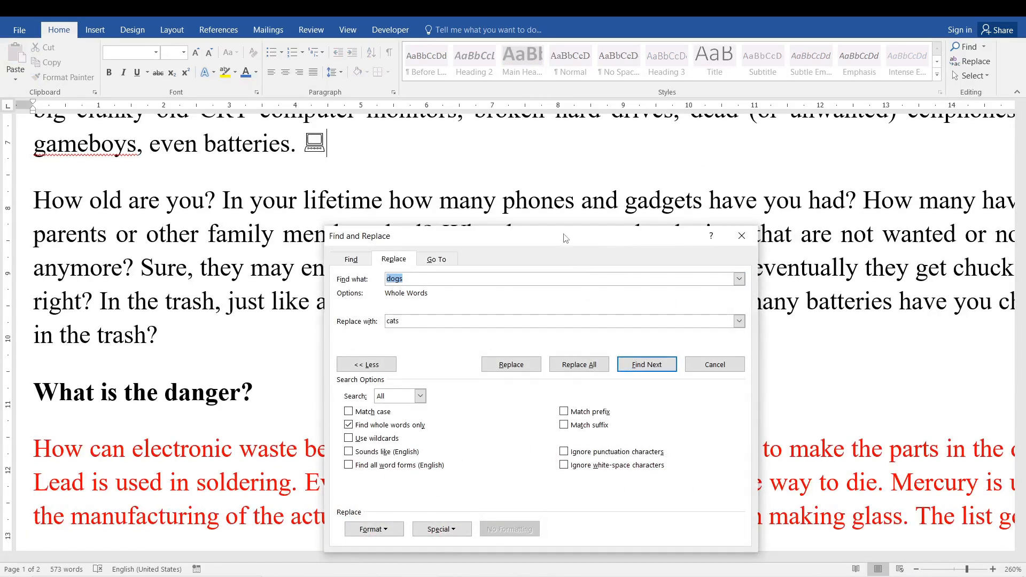
drag(560, 235, 553, 157)
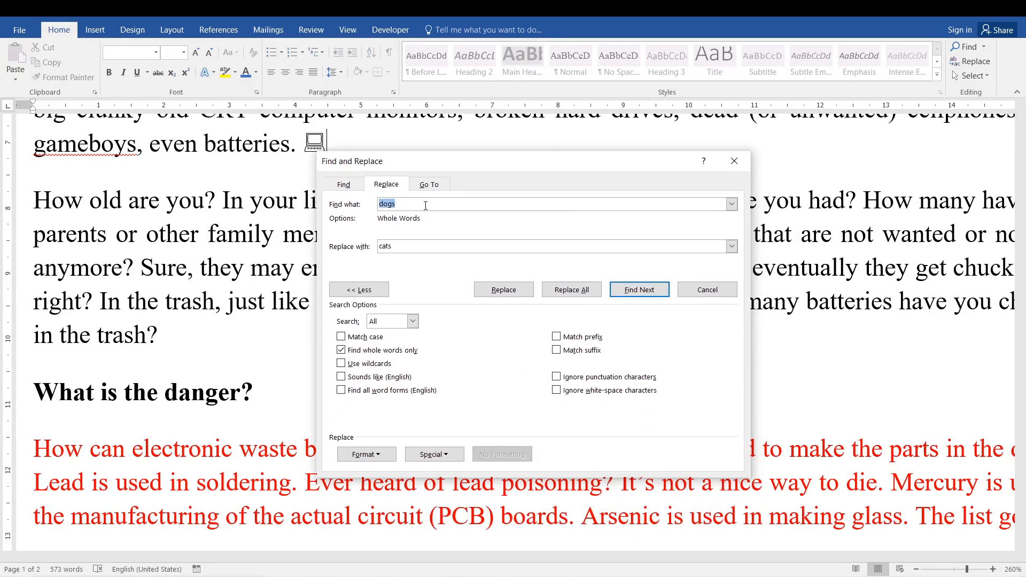
key(BackSpace)
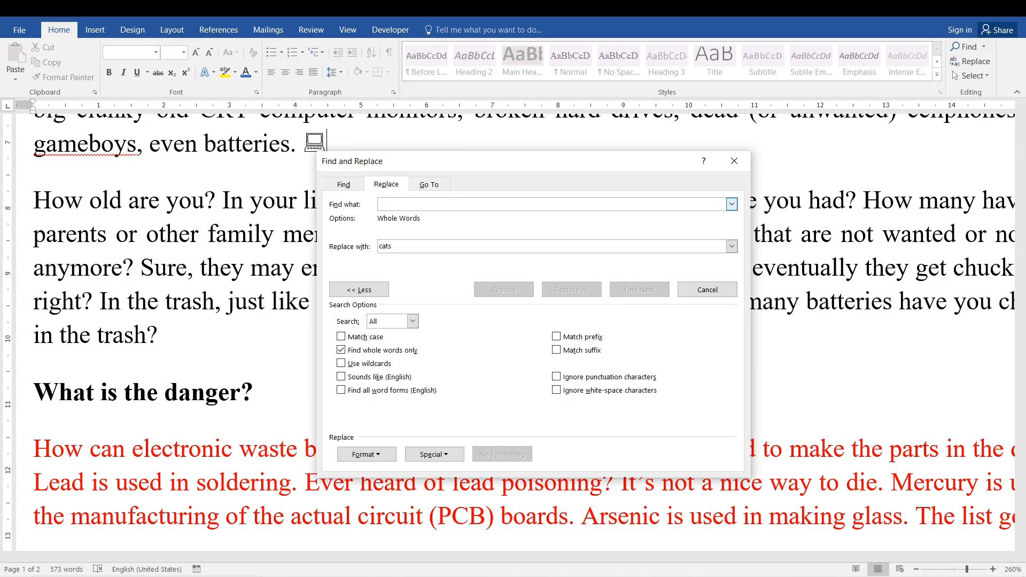
text(computer)
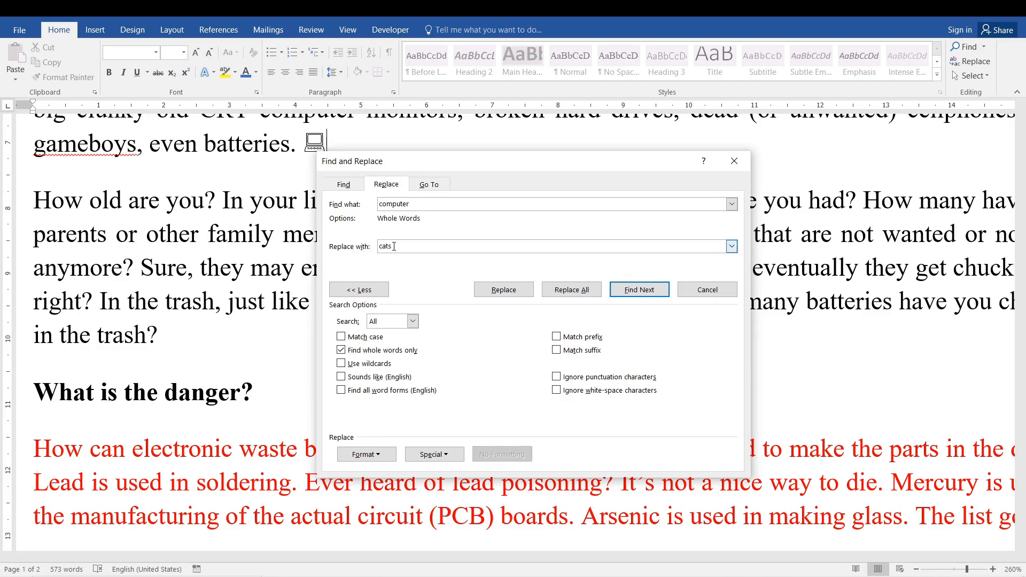
- Set the replacement text to the clipboard contents (^c) and replace all whole-word occurrences of "computer"
drag(395, 247, 377, 247)
key(BackSpace)
click(433, 460)
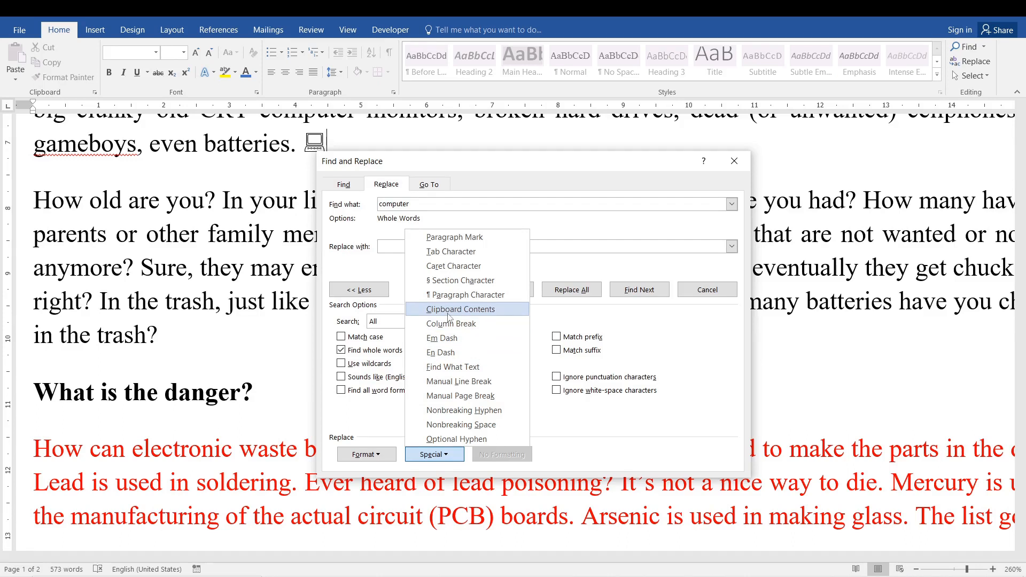
click(484, 312)
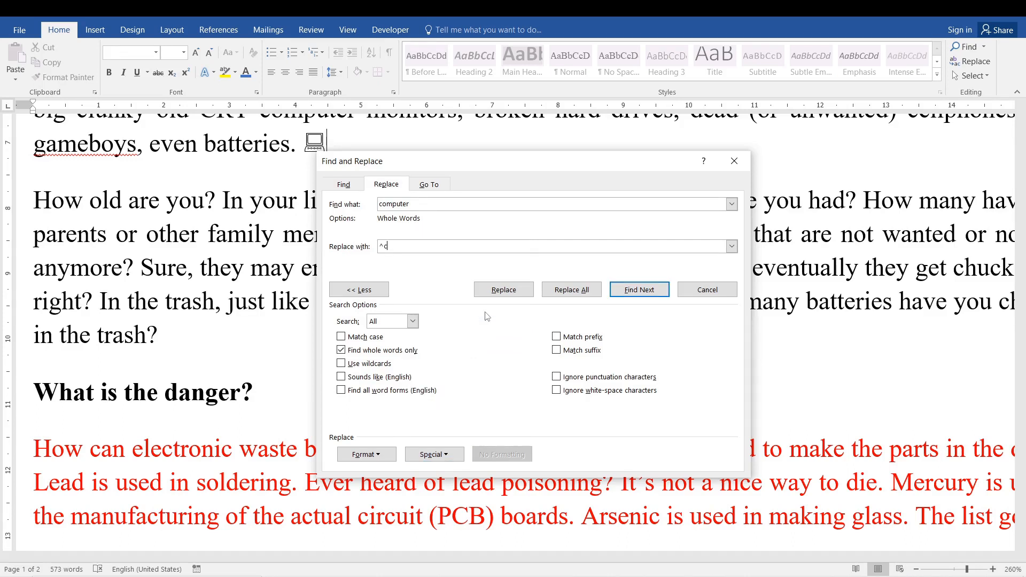
click(571, 290)
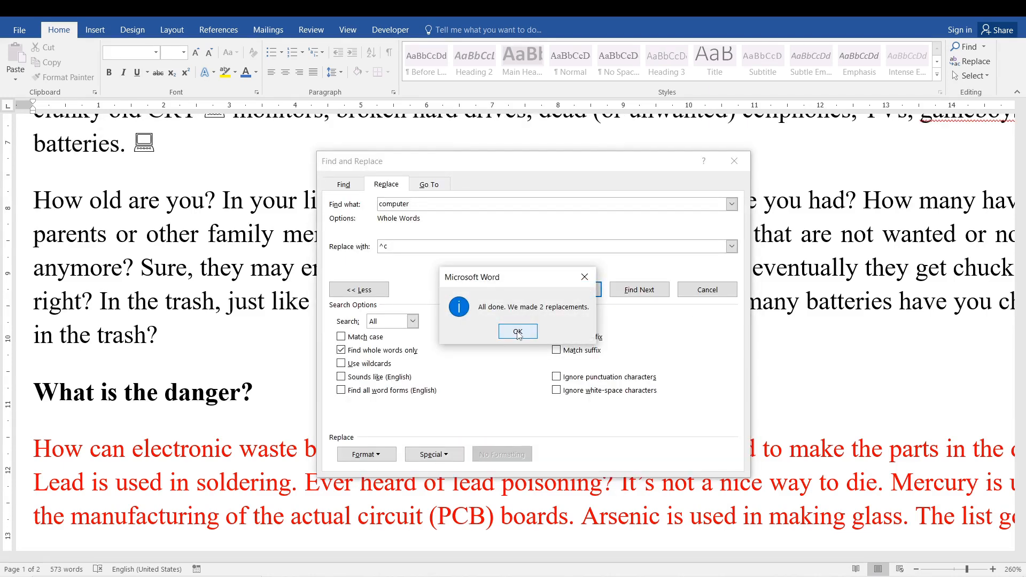
click(517, 332)
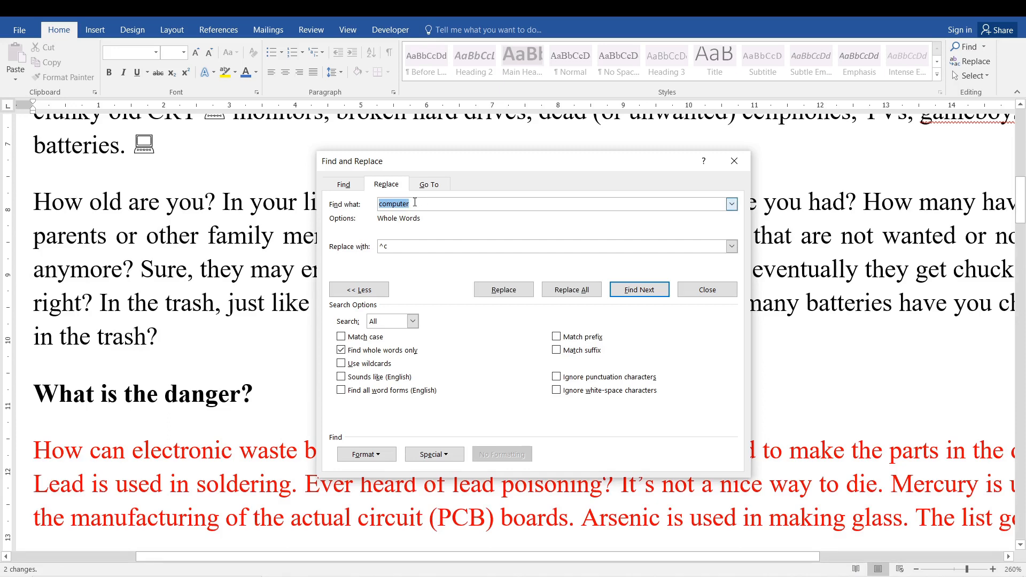
- Try to replace all occurrences of "computers" with the clipboard contents, and close the Find and Replace dialog
click(414, 203)
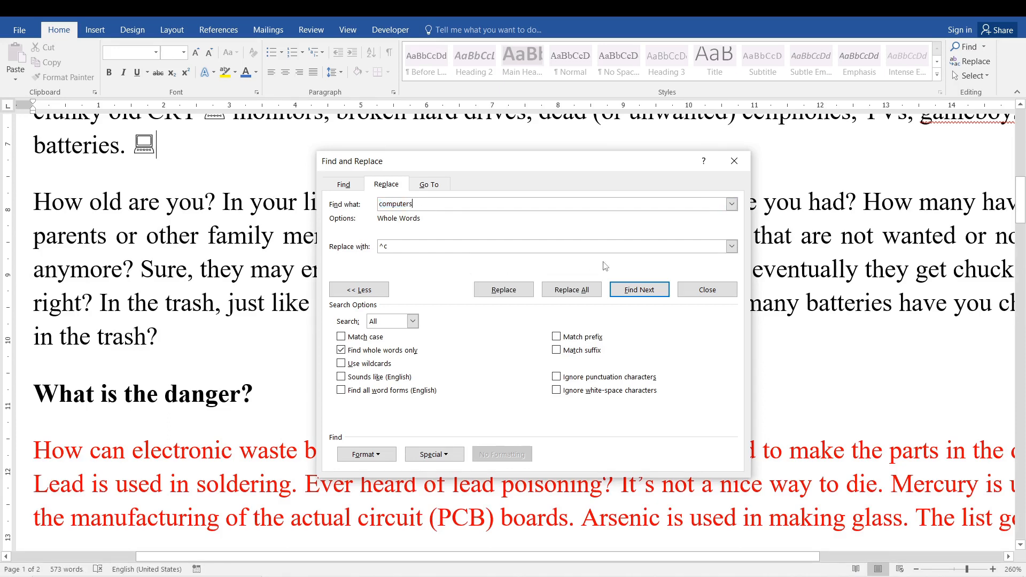
click(554, 290)
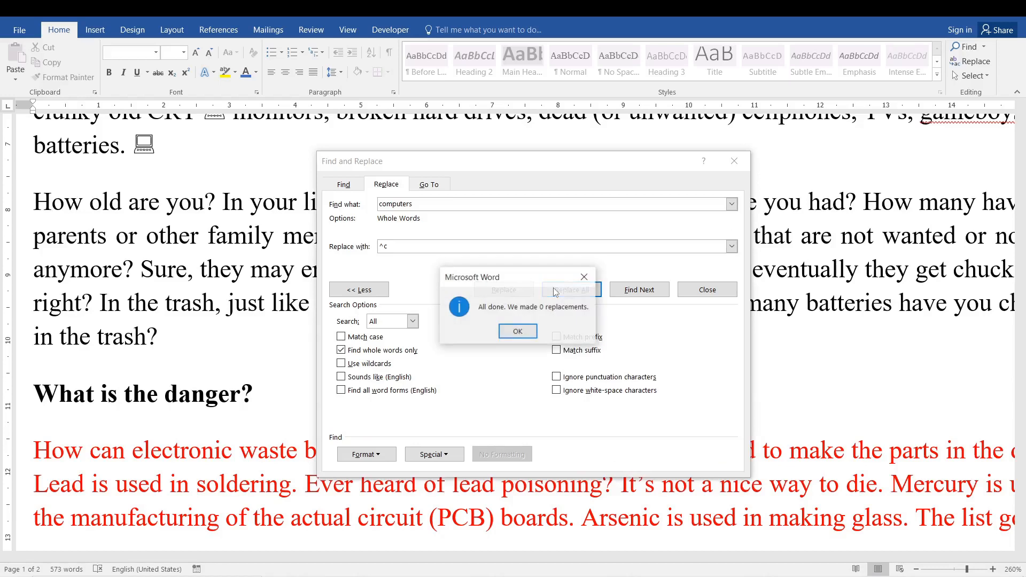
click(517, 328)
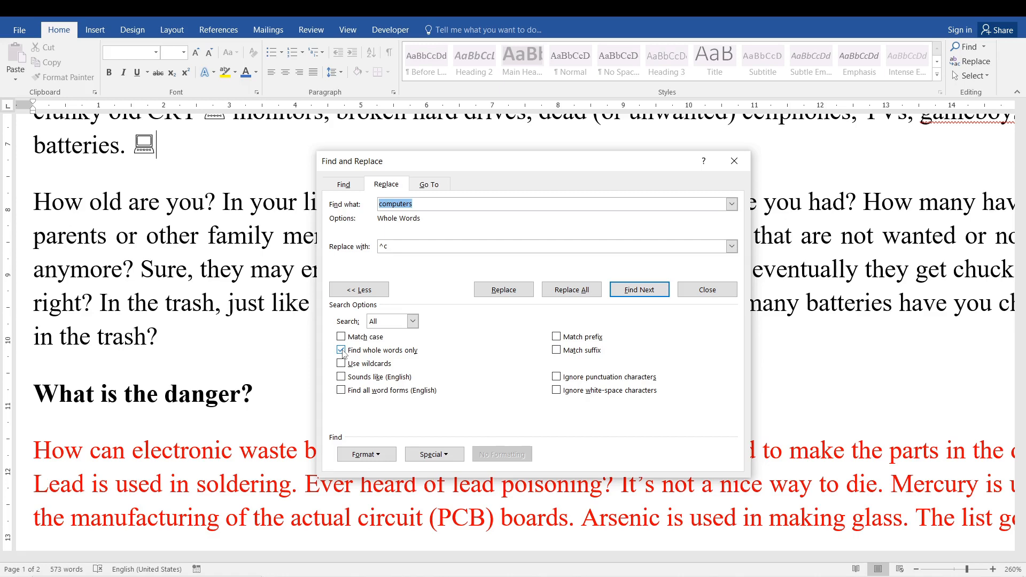
click(692, 293)
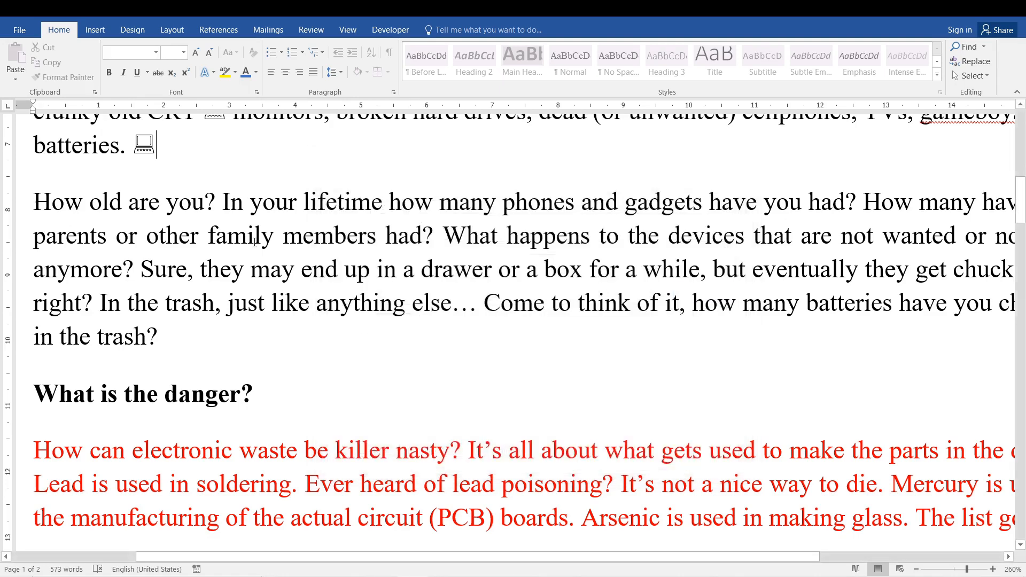
- Delete the computer symbol after "batteries." and place the cursor in the word "big" in the same paragraph
key(BackSpace)
scroll(90, 257, down, 6)
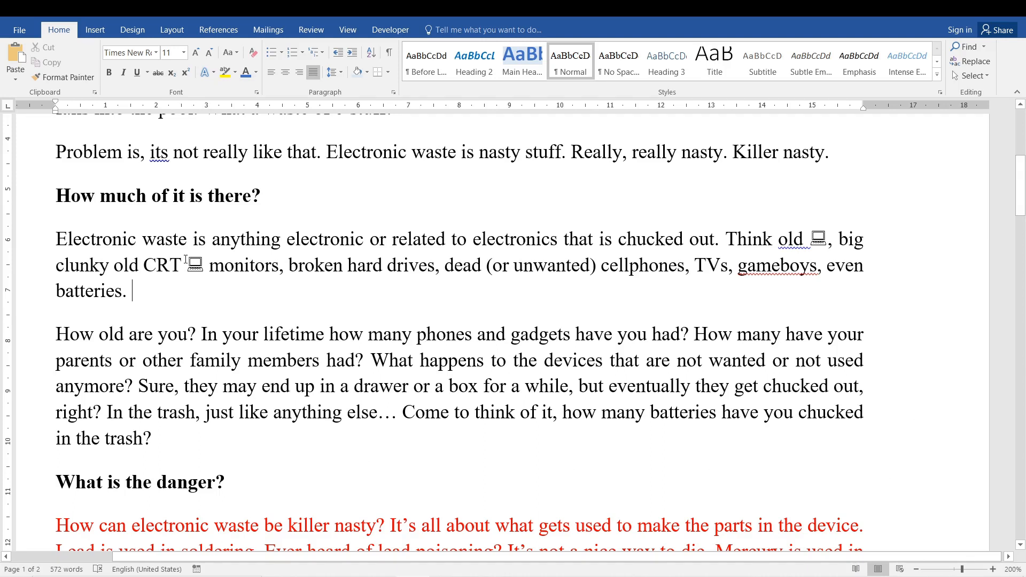
click(256, 270)
click(832, 239)
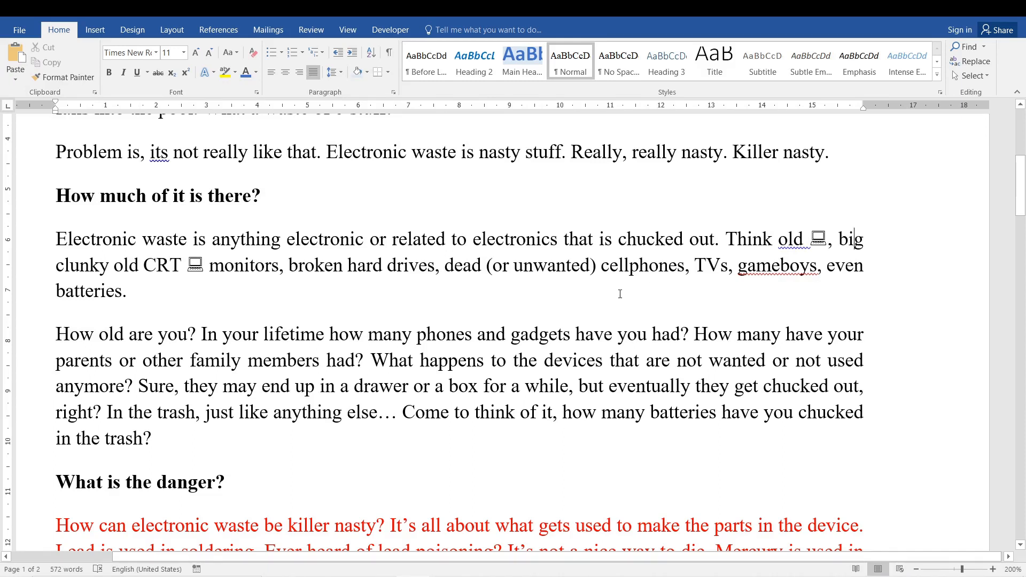
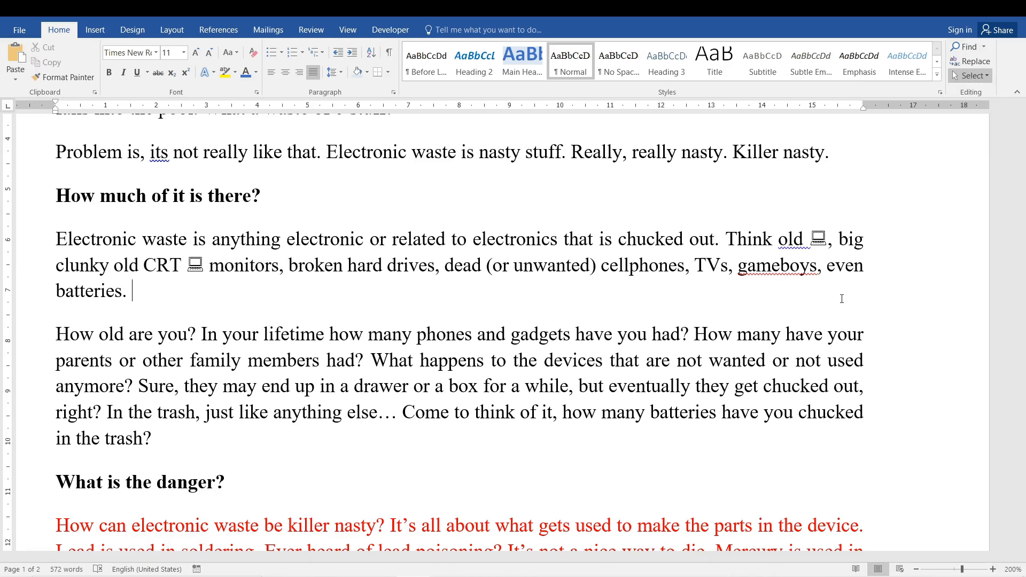
- Place the cursor in the "How much of it is there?" heading and check the available options of the Heading 3 style
ctrl+scroll(396, 386, down, 3)
ctrl+scroll(396, 386, down, 2)
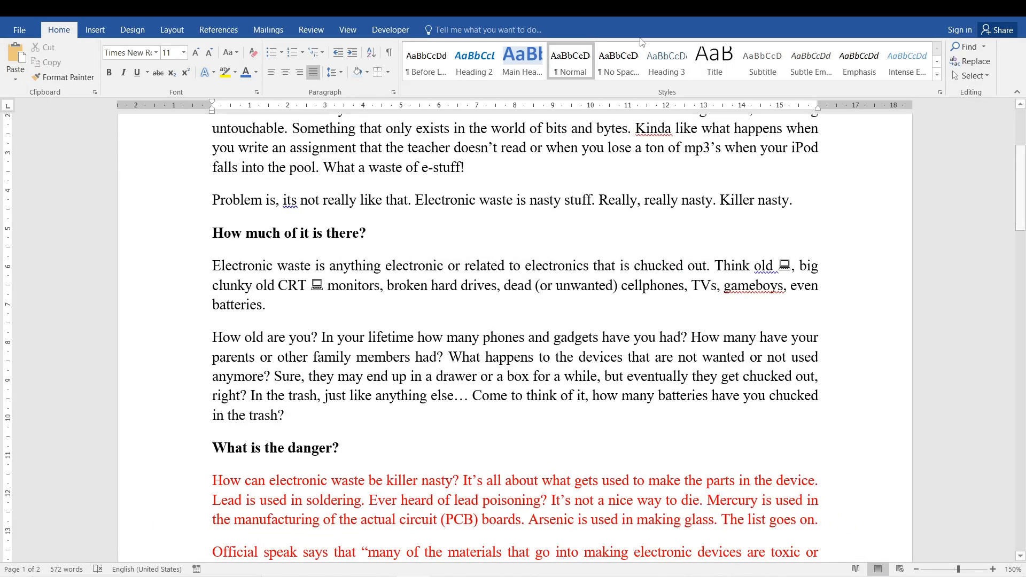
click(264, 233)
right_click(665, 68)
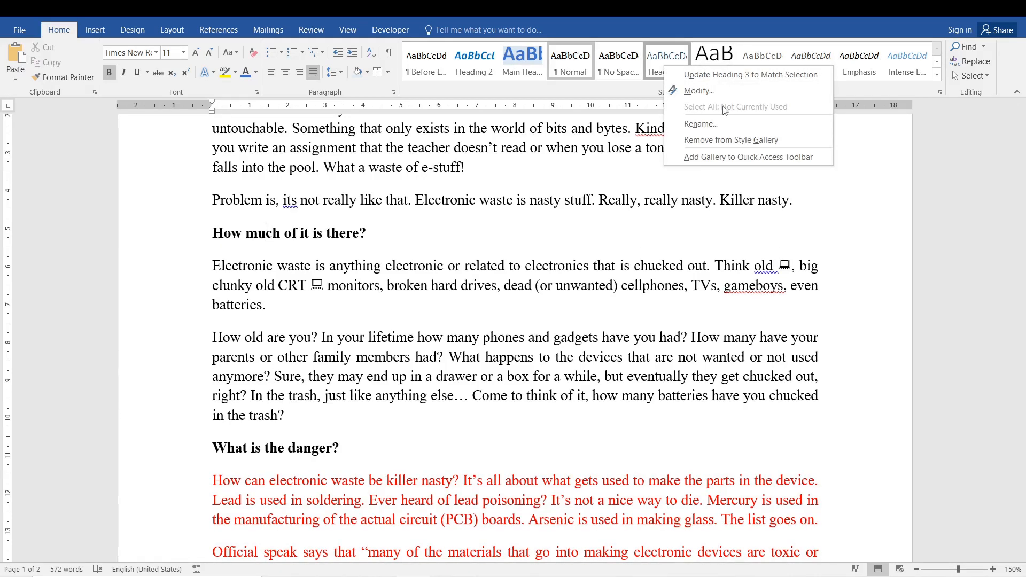
click(529, 262)
click(284, 233)
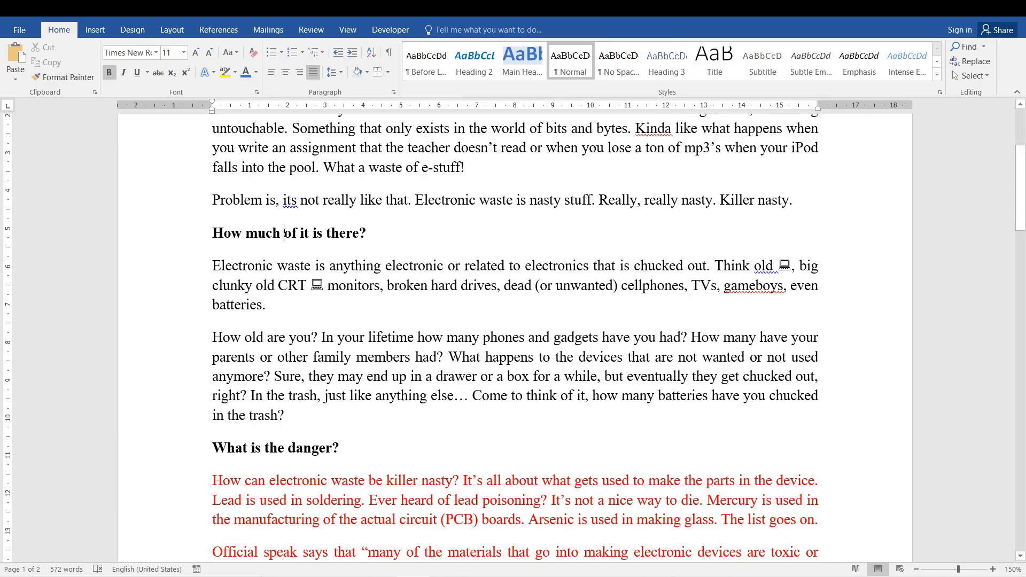
- Look through both pages of the document for the manually bolded subheadings
click(269, 233)
click(260, 449)
key(Page_Up)
key(Page_Up)
key(Page_Down)
key(Page_Down)
key(Page_Down)
key(Page_Down)
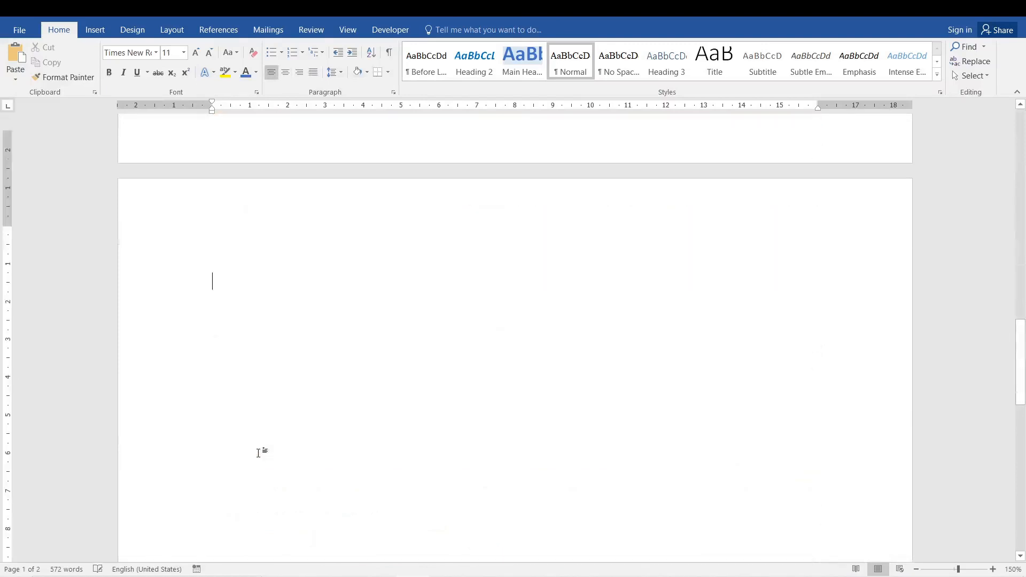
key(Page_Up)
key(Page_Up)
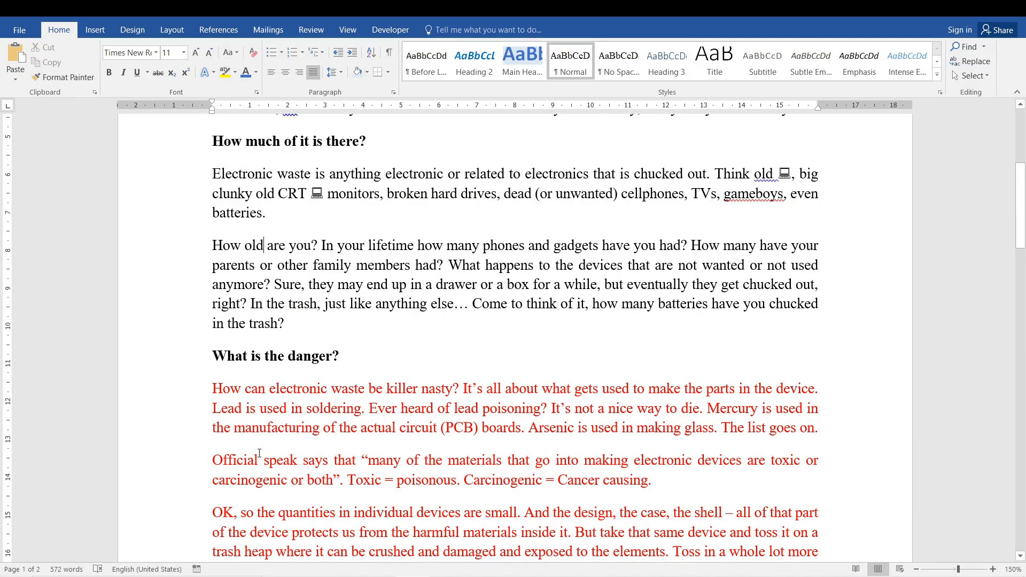
- Select all text with formatting similar to the "What is the danger?" subheading
click(261, 355)
click(955, 75)
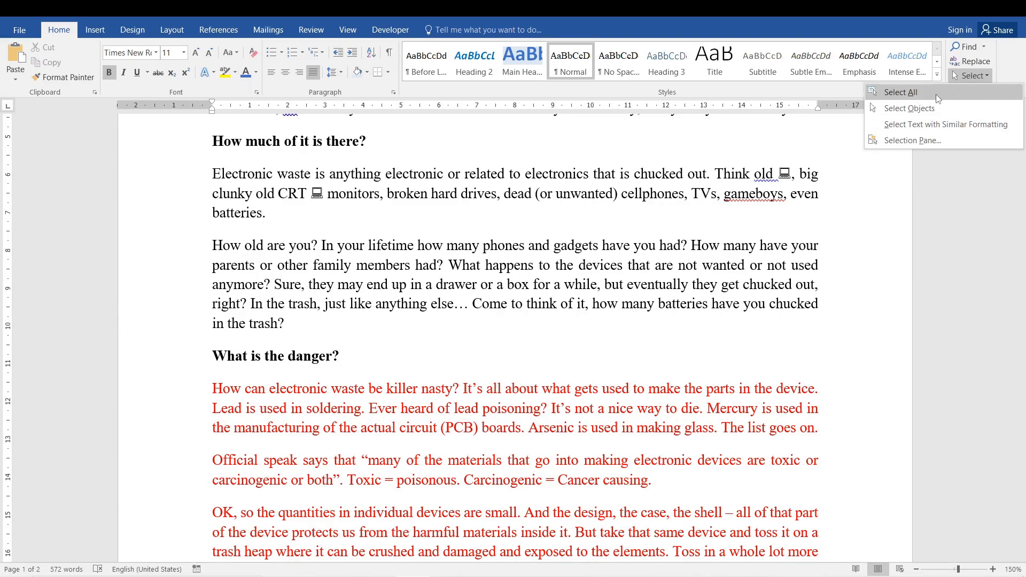
click(934, 125)
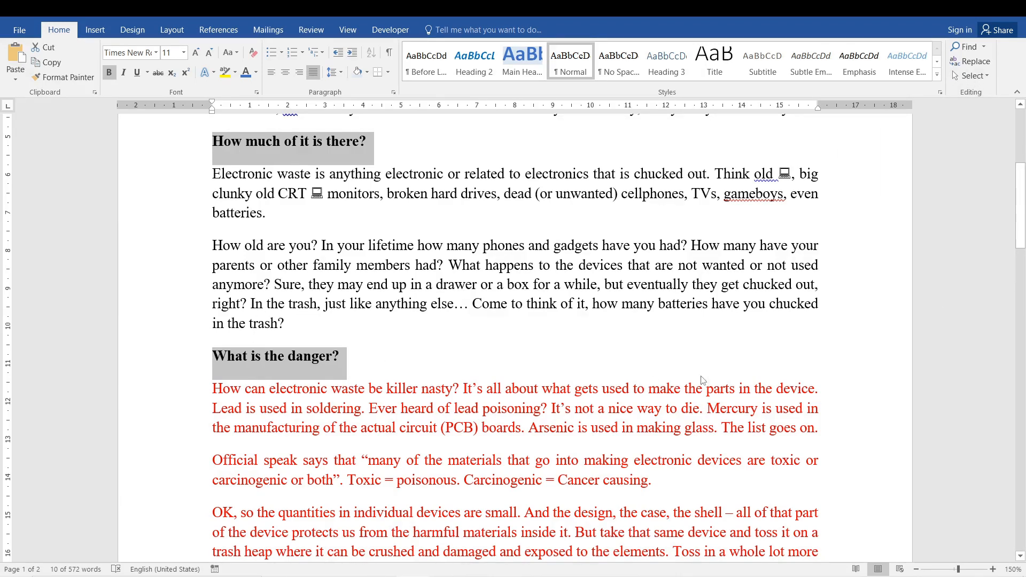
drag(1020, 214, 1021, 142)
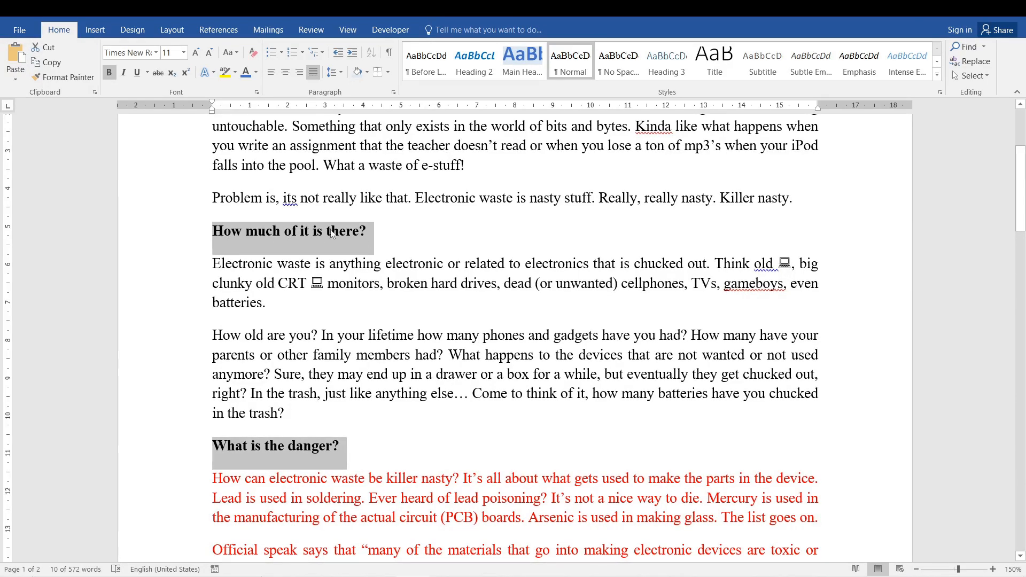
- Try italic on the selected subheadings, turn it off again, and view the underline and text effect choices
click(124, 73)
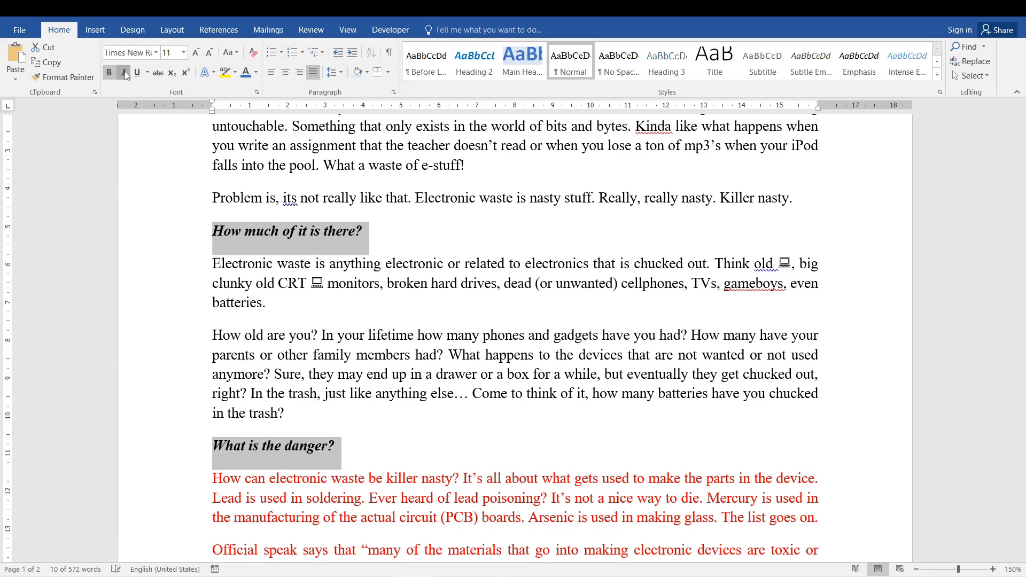
click(124, 72)
click(141, 72)
click(142, 71)
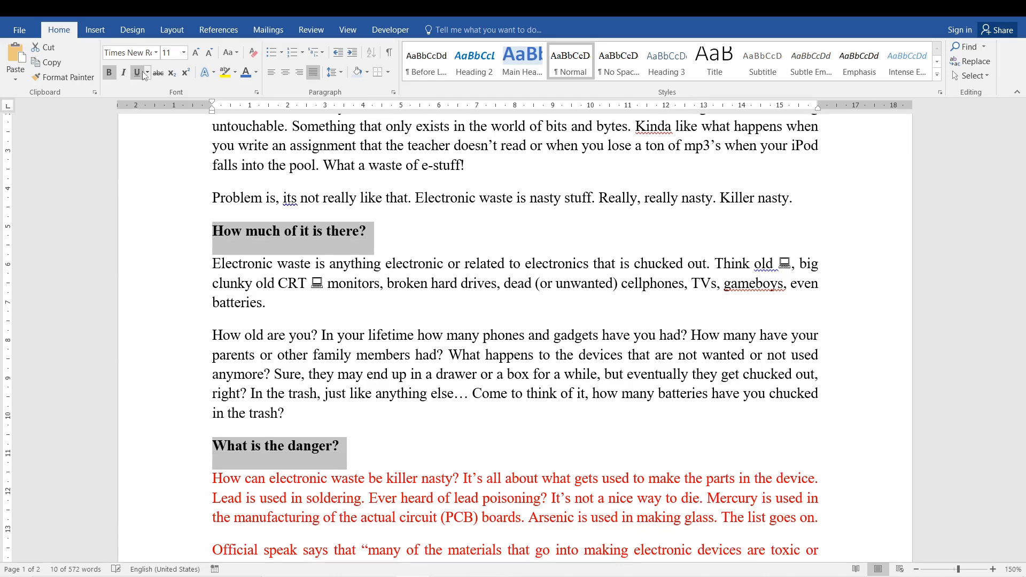
click(209, 76)
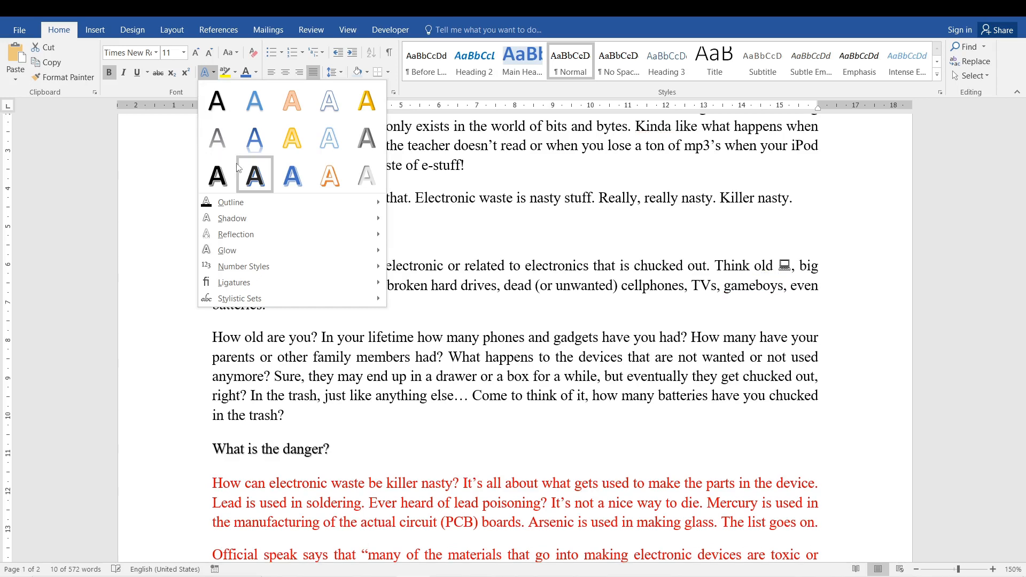
click(448, 299)
- Select all text formatted like the opening body paragraph and set its font to Calibri
click(448, 299)
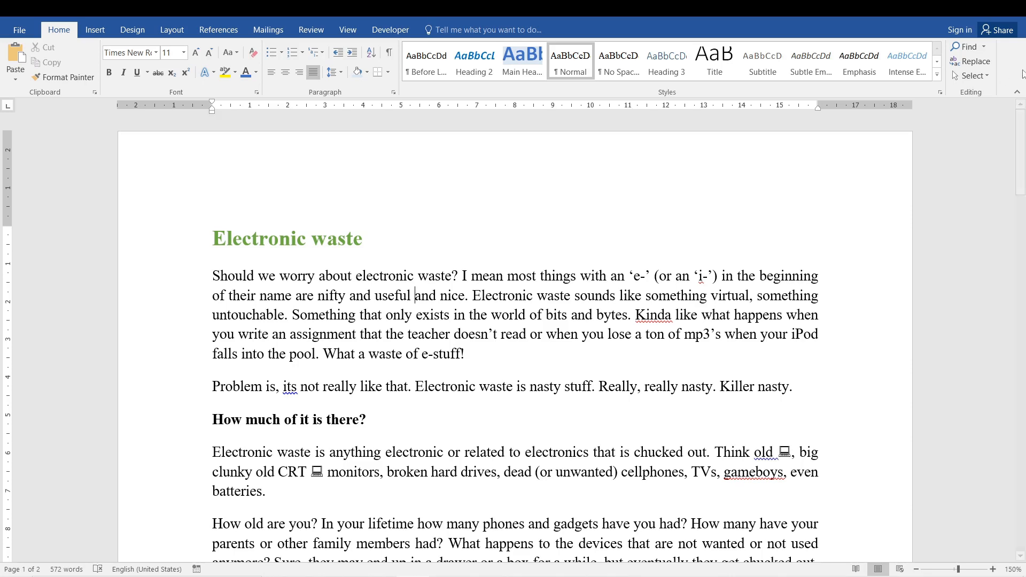
click(956, 75)
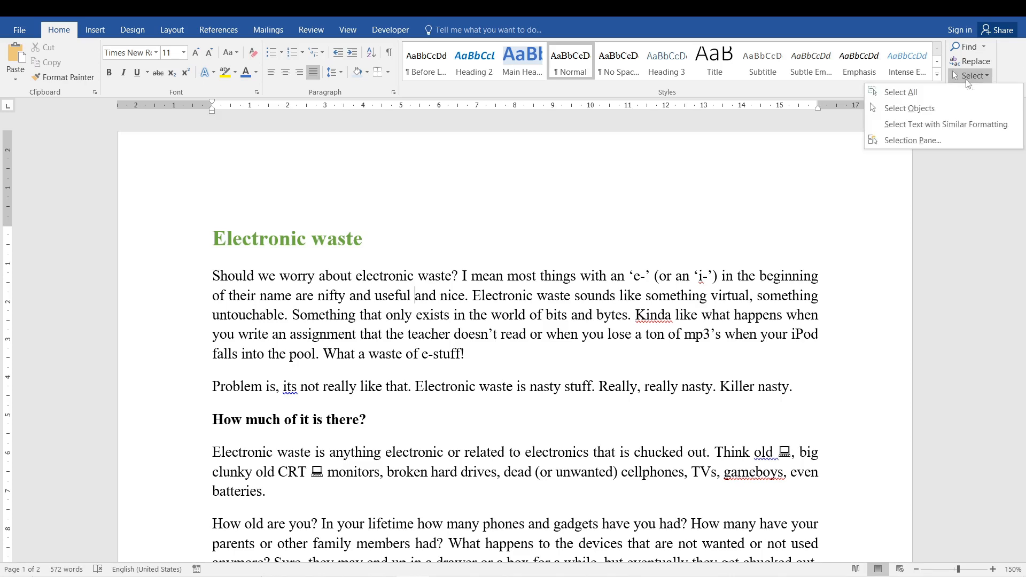
click(952, 124)
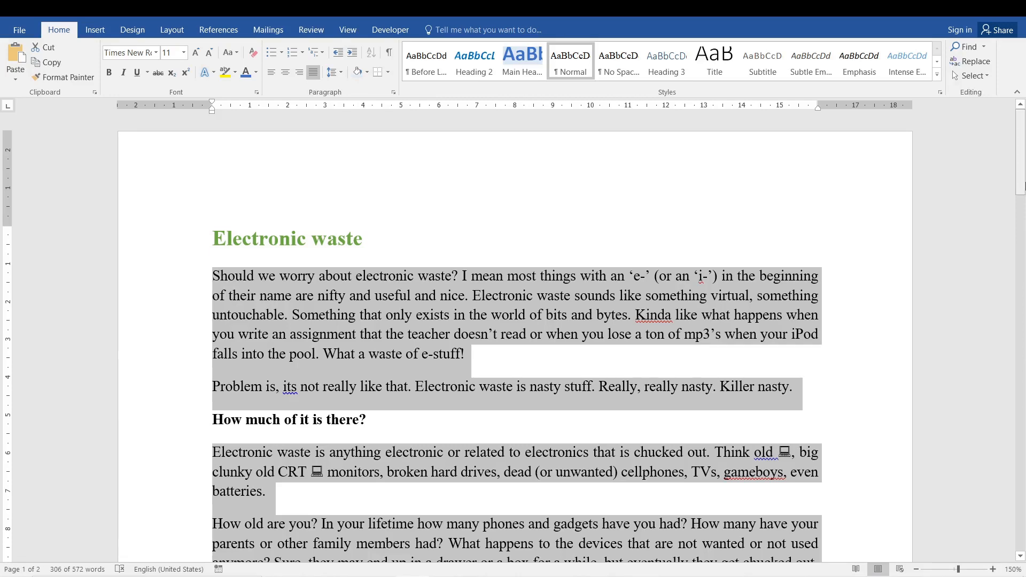
mouse_move(1022, 153)
mouse_down()
mouse_move(1024, 510)
mouse_move(1024, 140)
mouse_up()
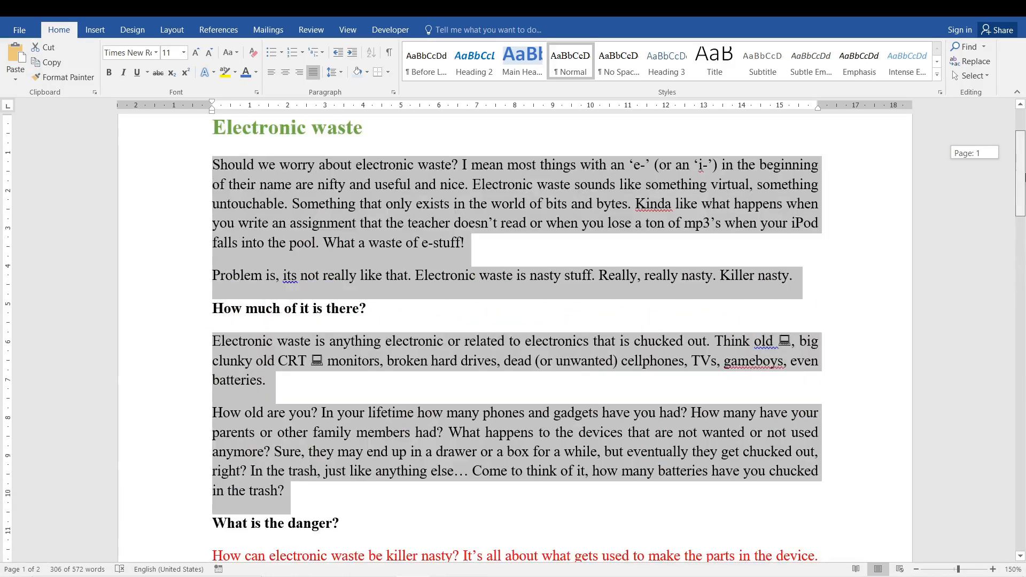
click(156, 52)
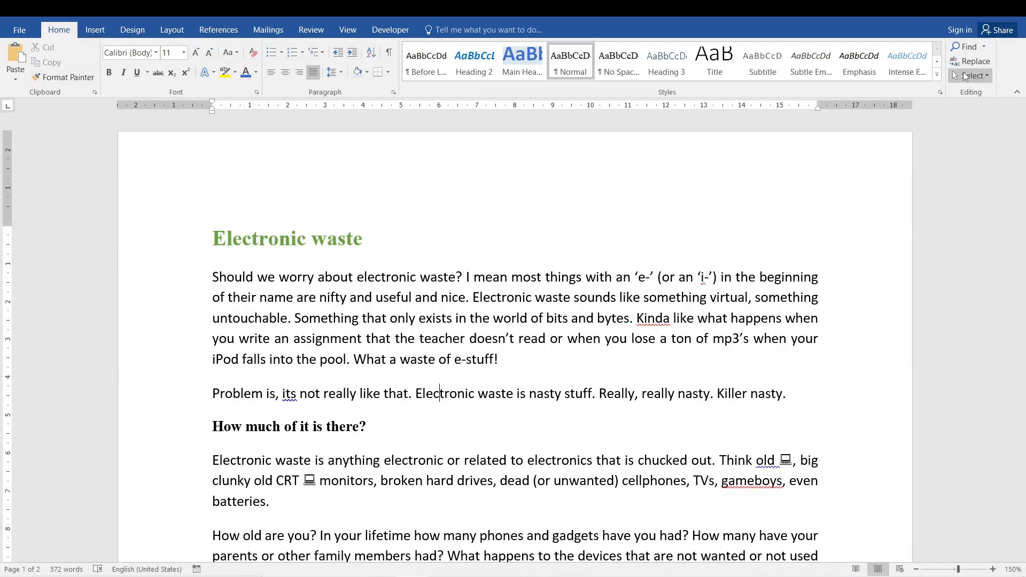
- Select the entire document, check the extent of the selection, and clear it
click(968, 76)
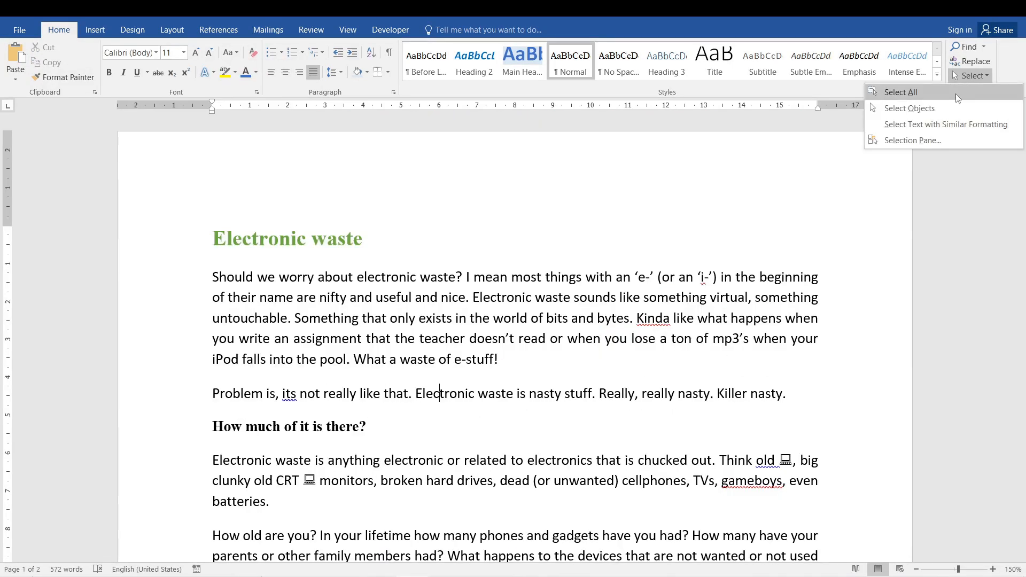
click(955, 93)
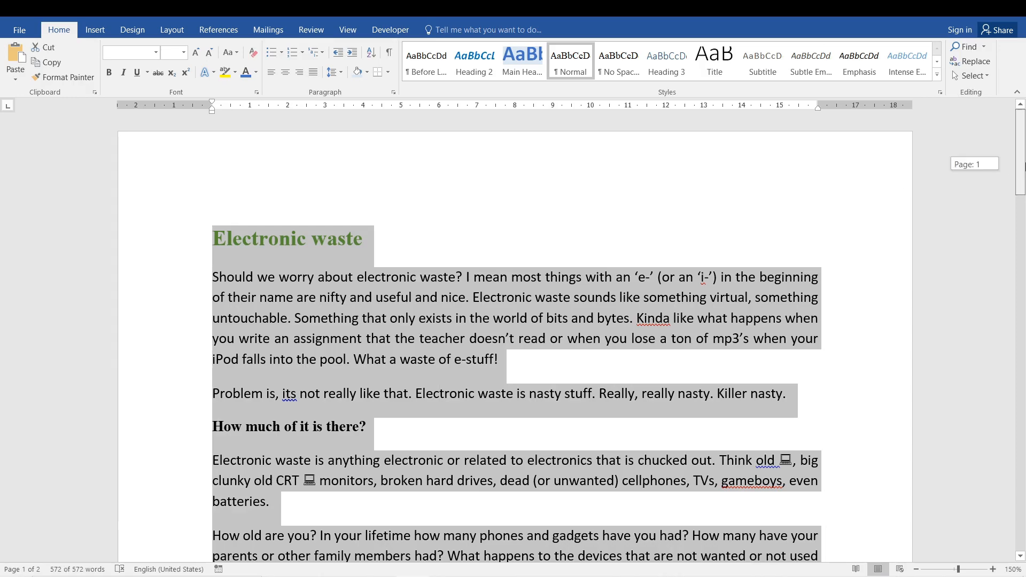
drag(1025, 166, 1025, 208)
click(246, 428)
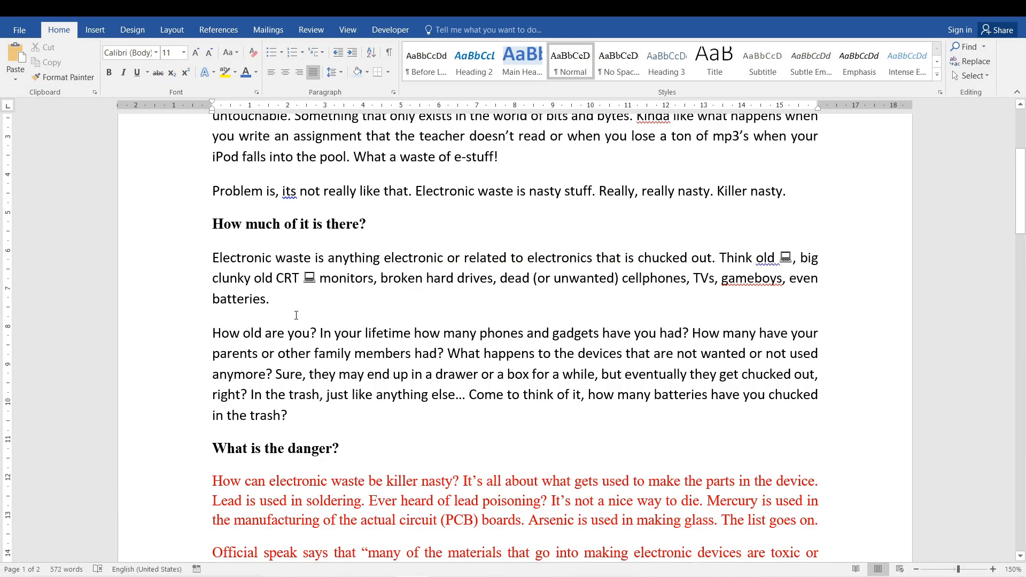
- Select the entire document and replace all of its content with "SUBSCRIBE"
key(ctrl+a)
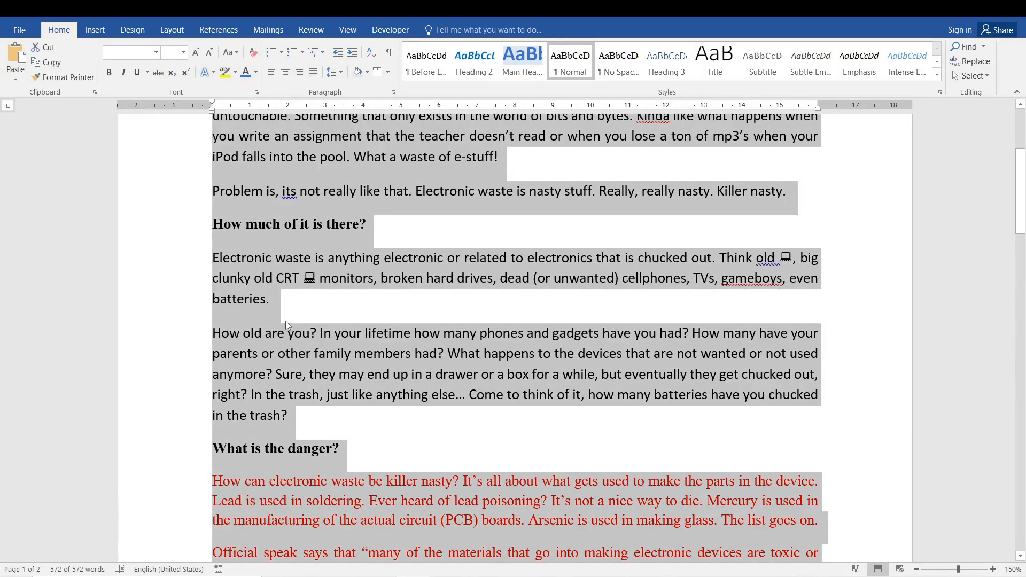
text(S)
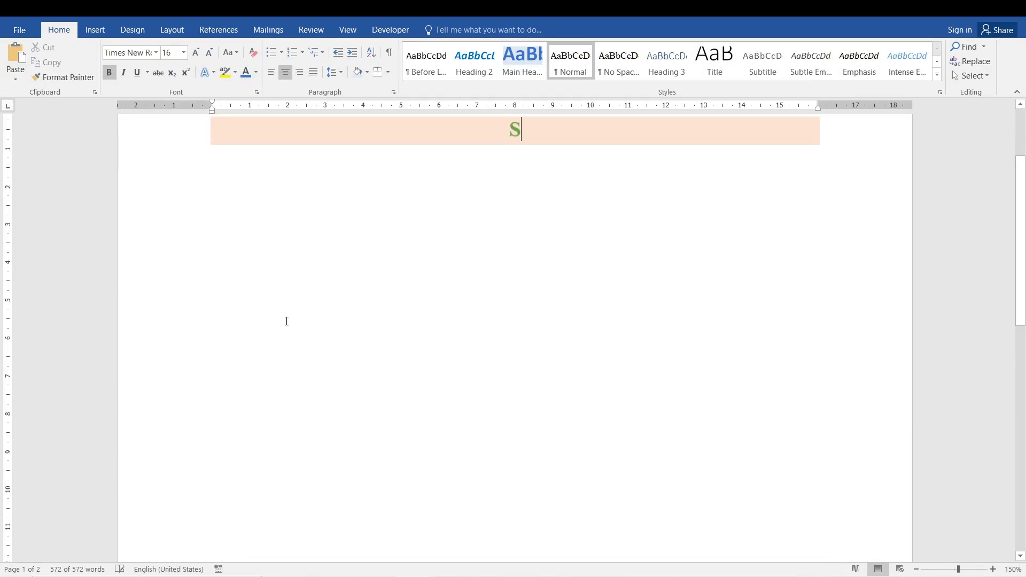
text(UBSCRIBE)
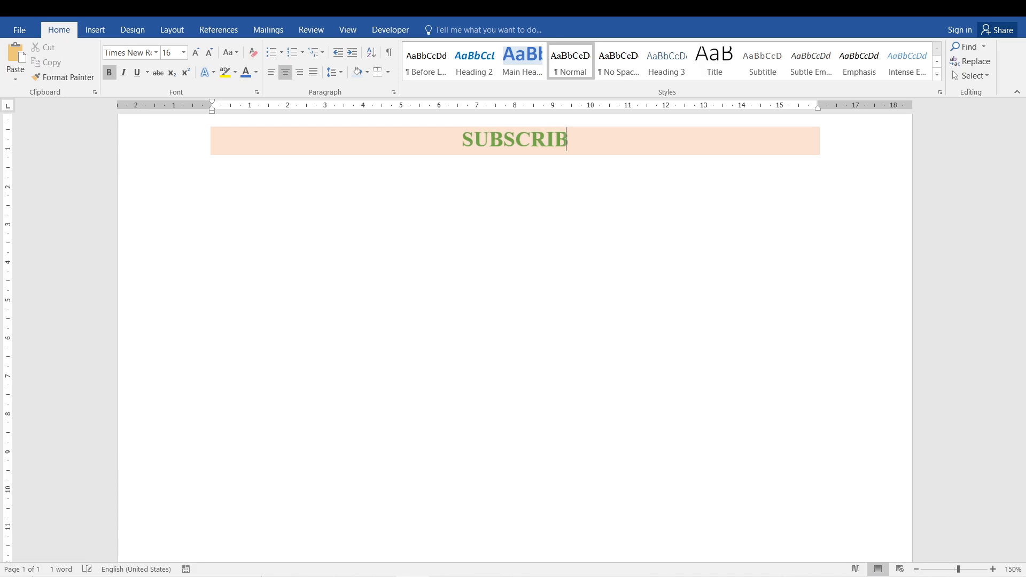